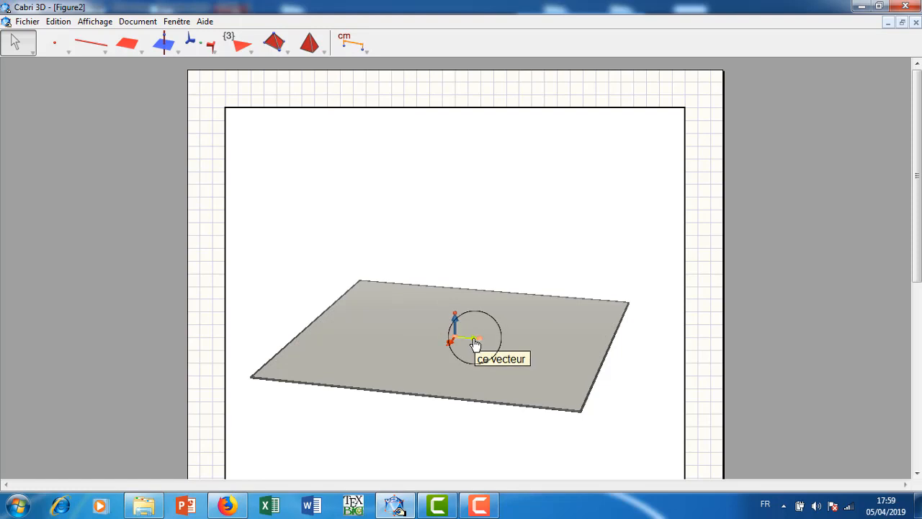
# Hide the green and red unit vectors lying in the base plane.
pyautogui.rightClick(475, 345)
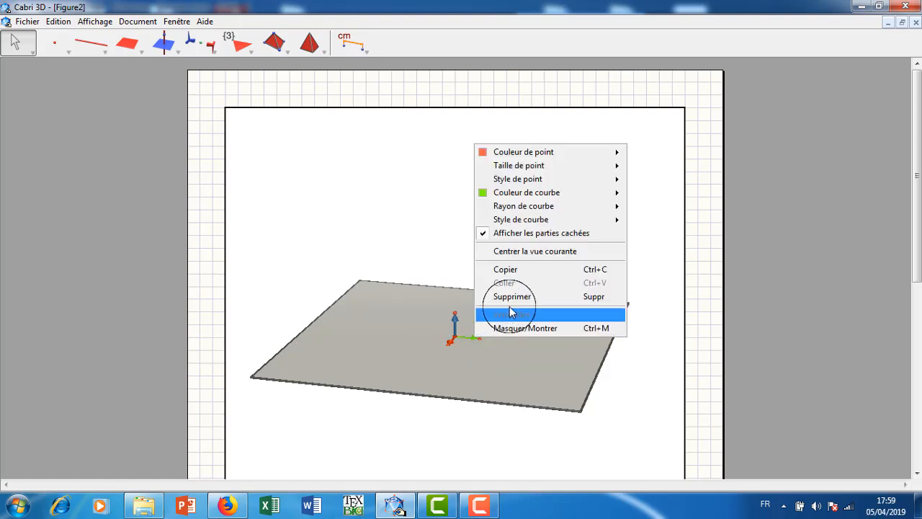
pyautogui.click(478, 326)
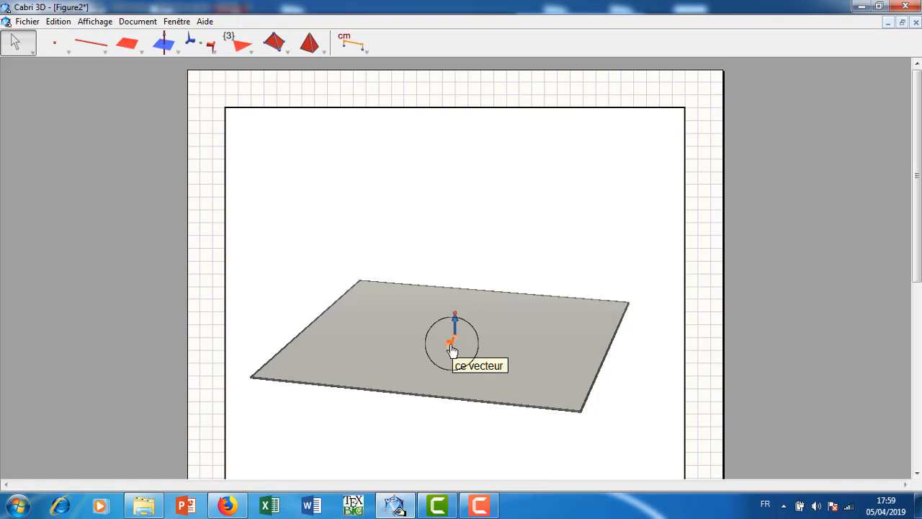
pyautogui.rightClick(452, 347)
pyautogui.click(486, 339)
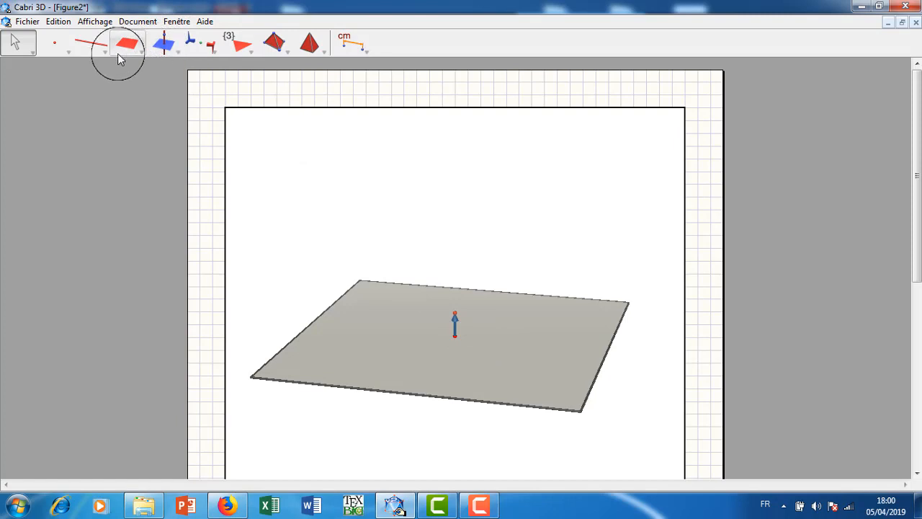
# Draw a circle in the base plane, centred on the blue vector's origin and passing through a new point in front of it.
pyautogui.moveTo(109, 52); pyautogui.dragTo(108, 118)
pyautogui.click(504, 321)
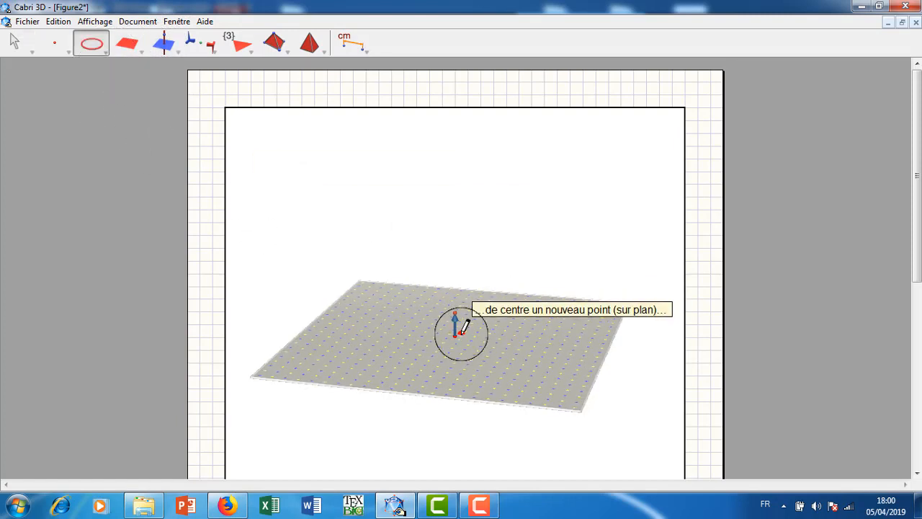
pyautogui.click(456, 340)
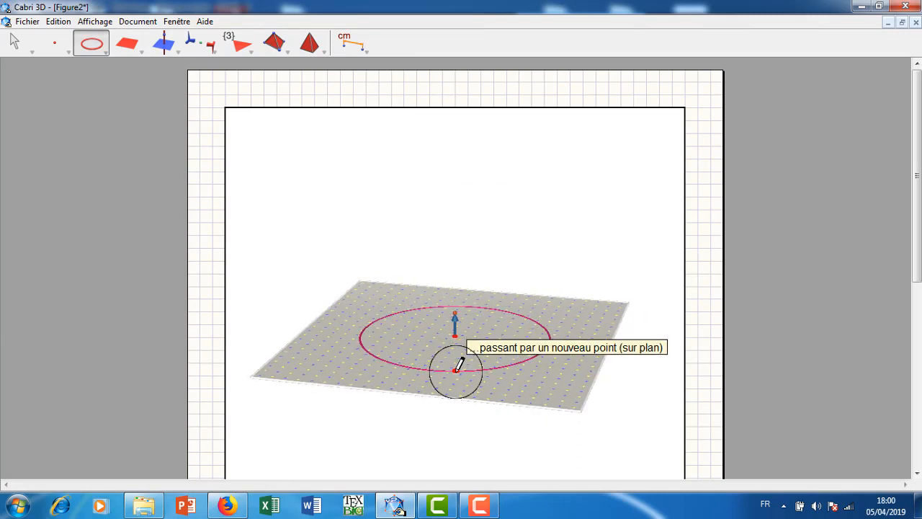
pyautogui.click(456, 369)
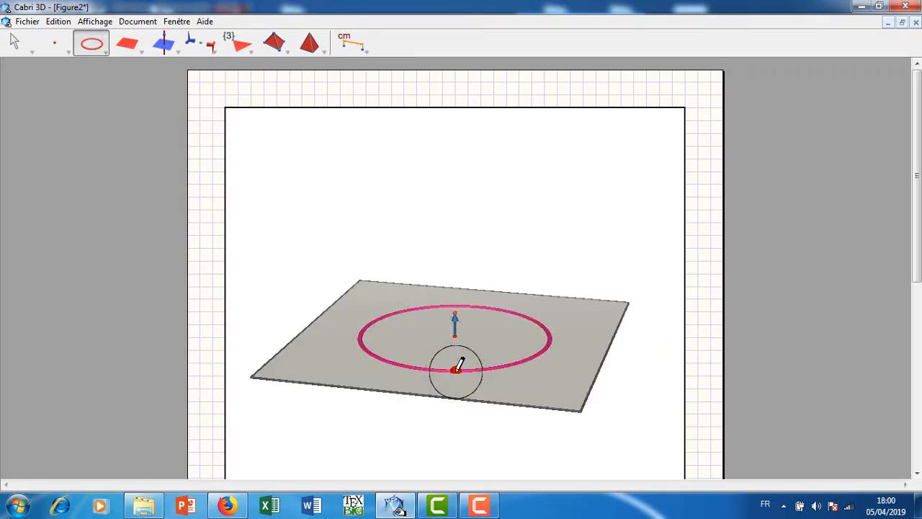
pyautogui.click(16, 44)
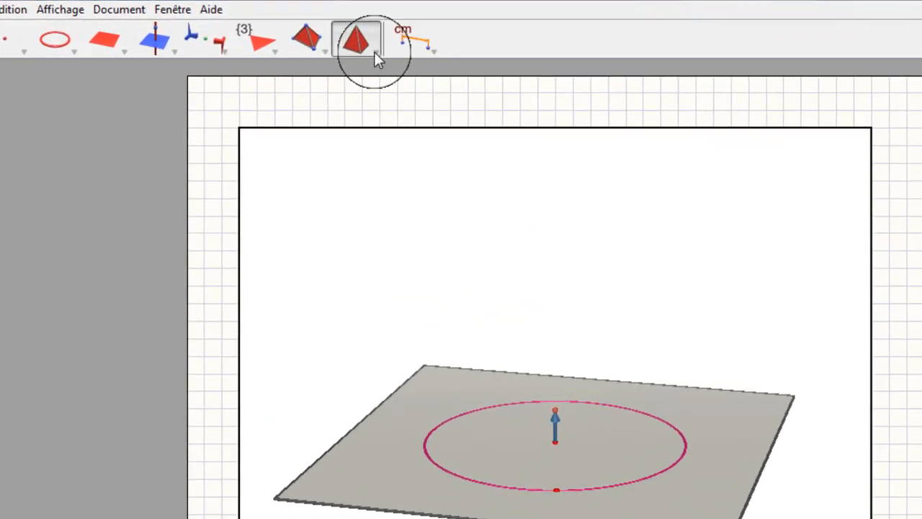
# Choose the regular tetrahedron tool and display the tool help (Aide des outils).
pyautogui.click(374, 52)
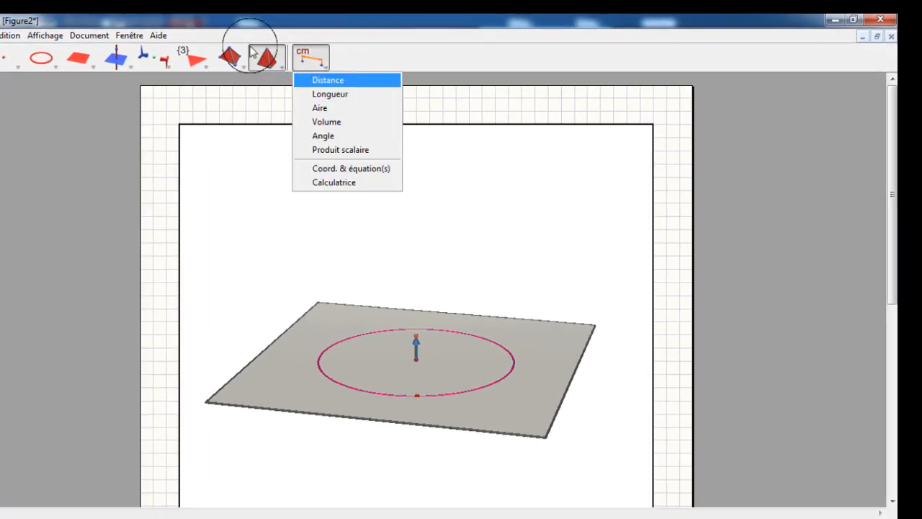
pyautogui.click(159, 36)
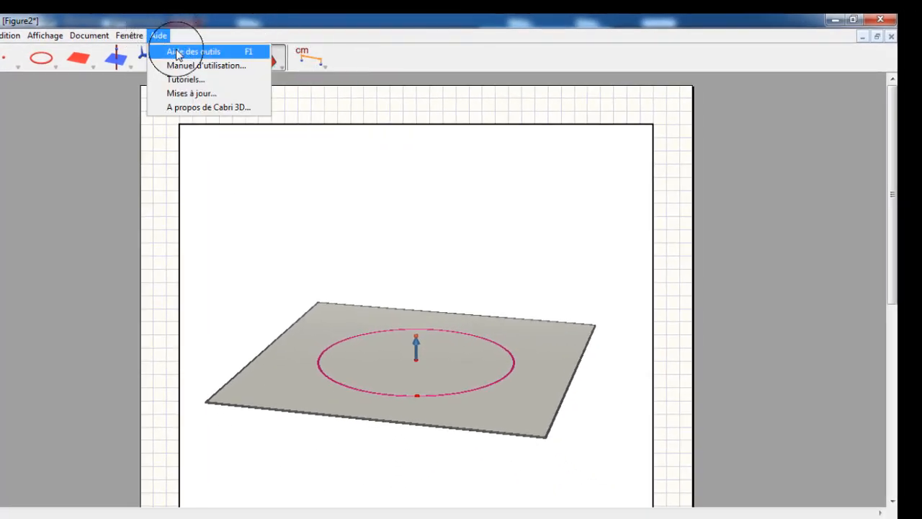
pyautogui.click(178, 53)
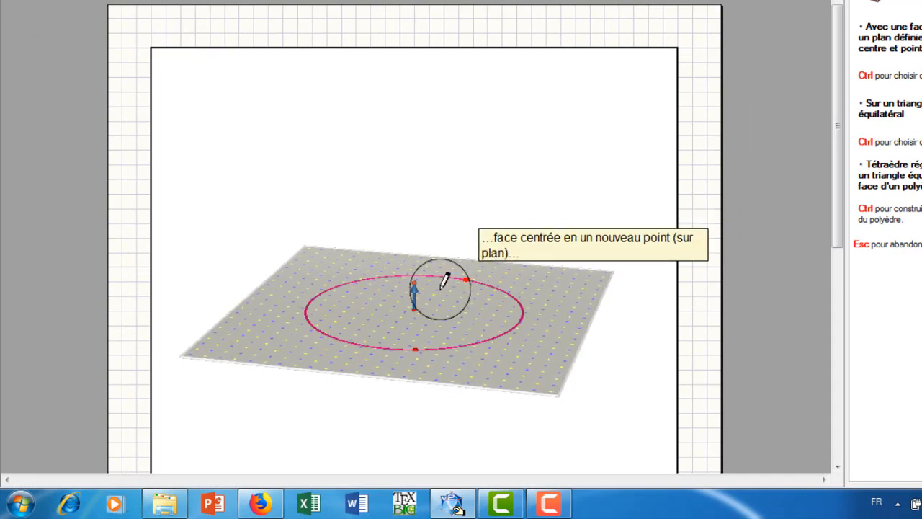
# Construct a regular tetrahedron with its base face centred on the circle's centre and passing through a new nearby point in the plane.
pyautogui.click(415, 313)
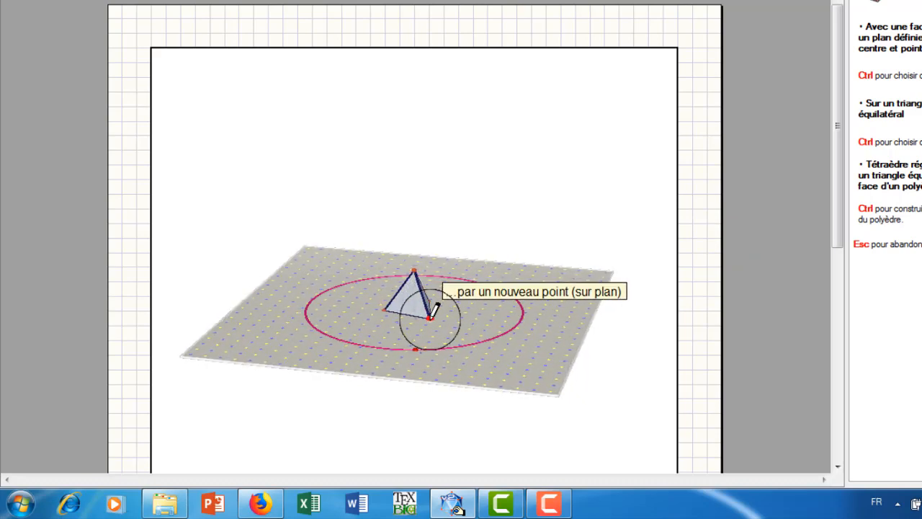
pyautogui.click(430, 317)
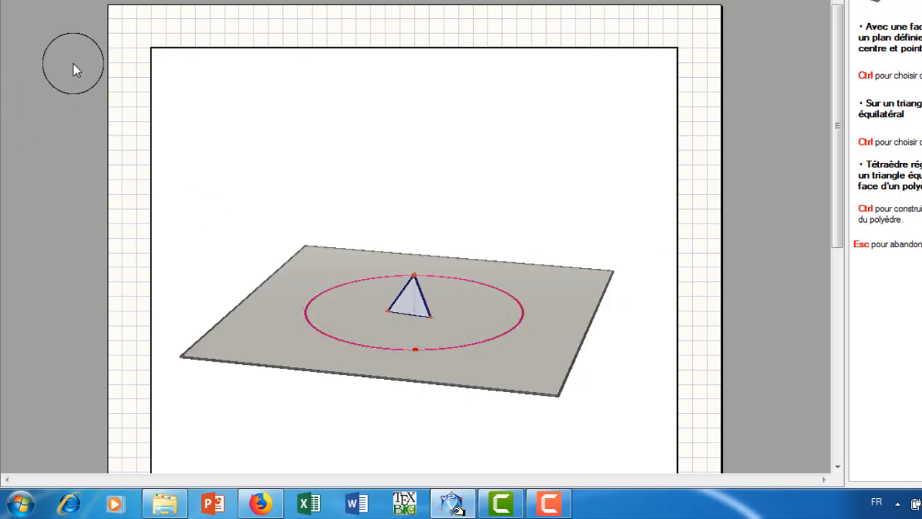
pyautogui.click(15, 40)
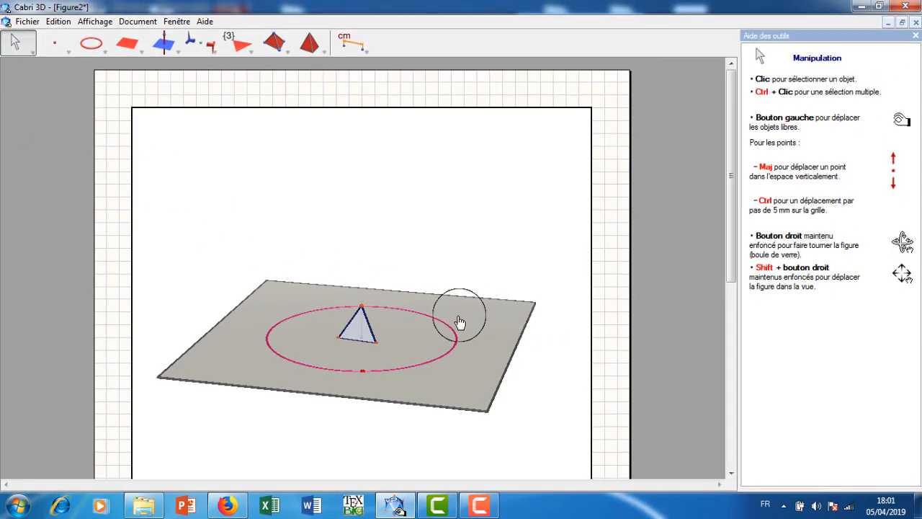
pyautogui.moveTo(399, 317); pyautogui.dragTo(405, 337, button='right')
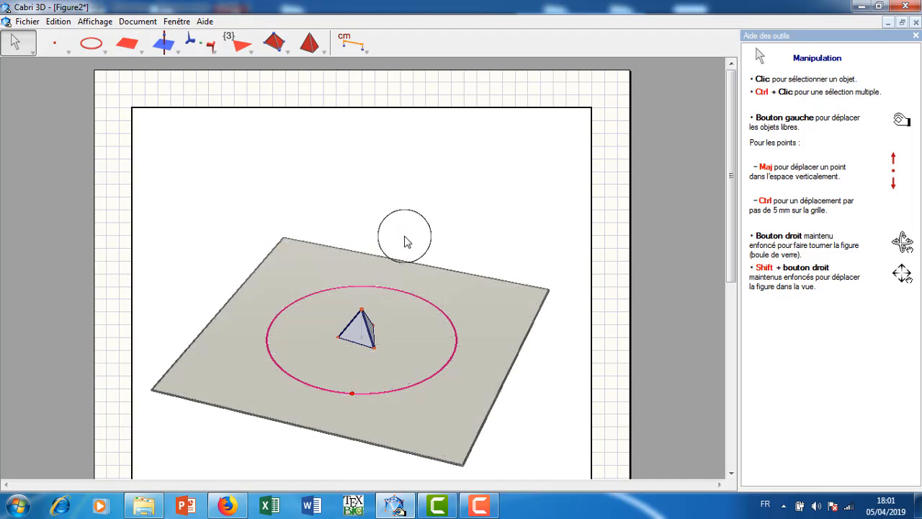
pyautogui.click(56, 45)
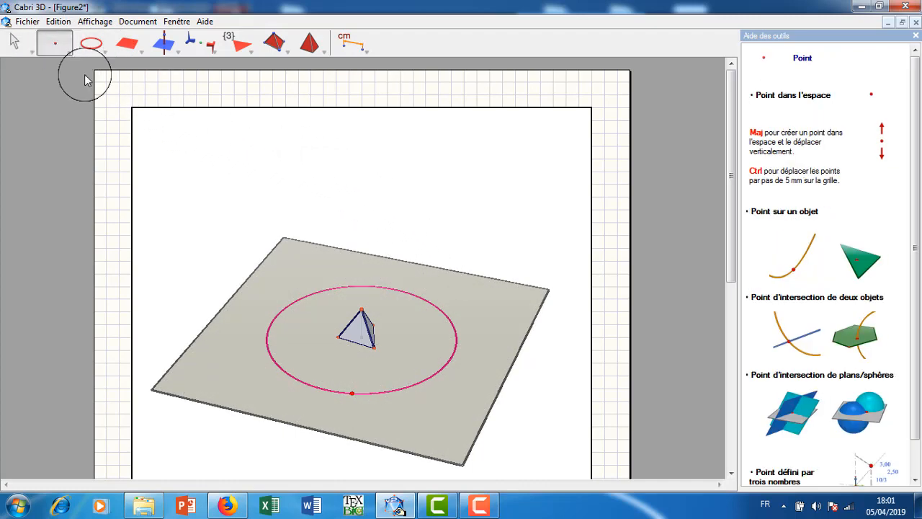
pyautogui.click(445, 364)
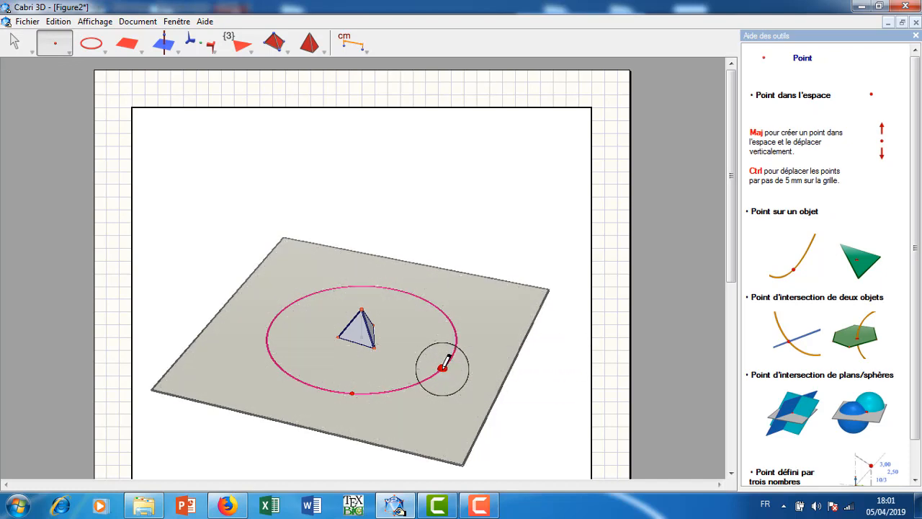
pyautogui.click(16, 44)
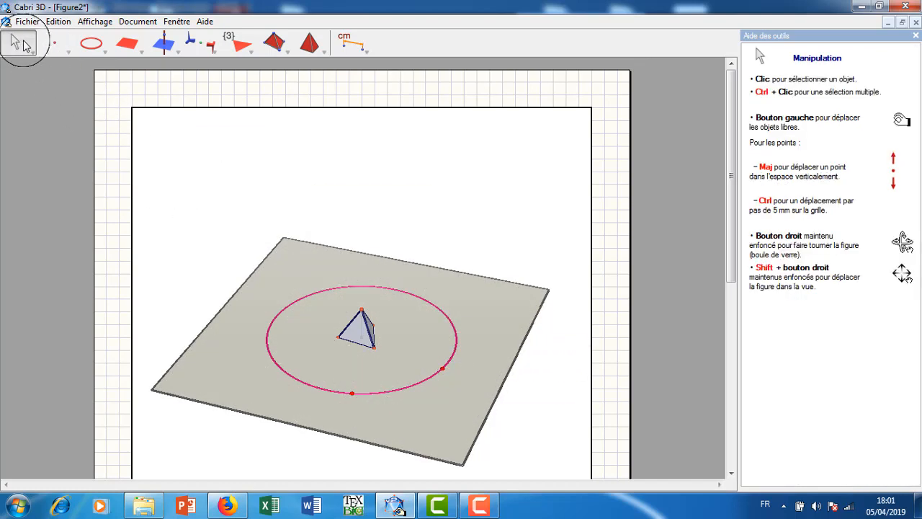
pyautogui.click(58, 21)
pyautogui.click(69, 35)
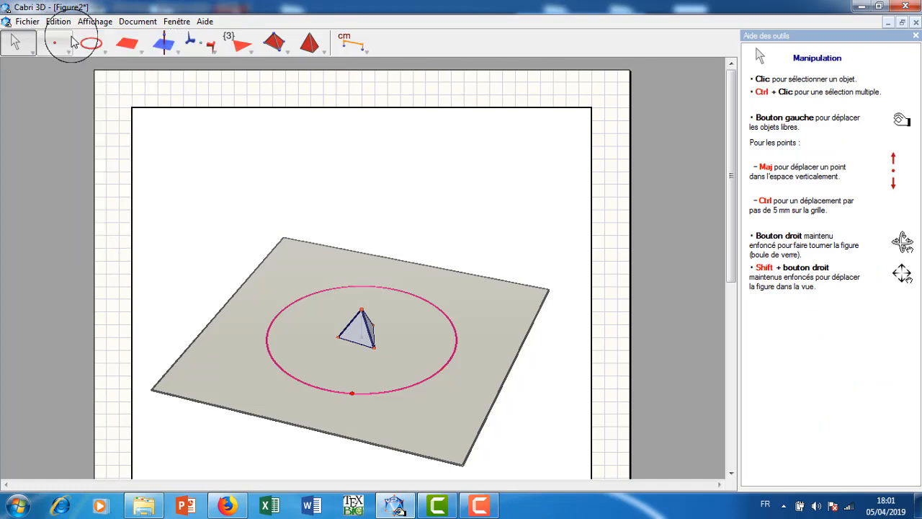
# Place five new points on the circle, spread along its circumference.
pyautogui.click(47, 45)
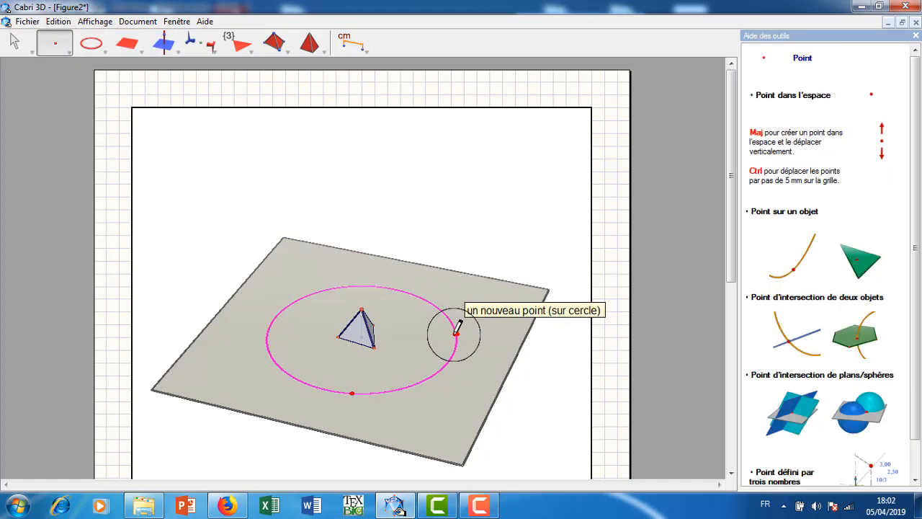
pyautogui.click(456, 332)
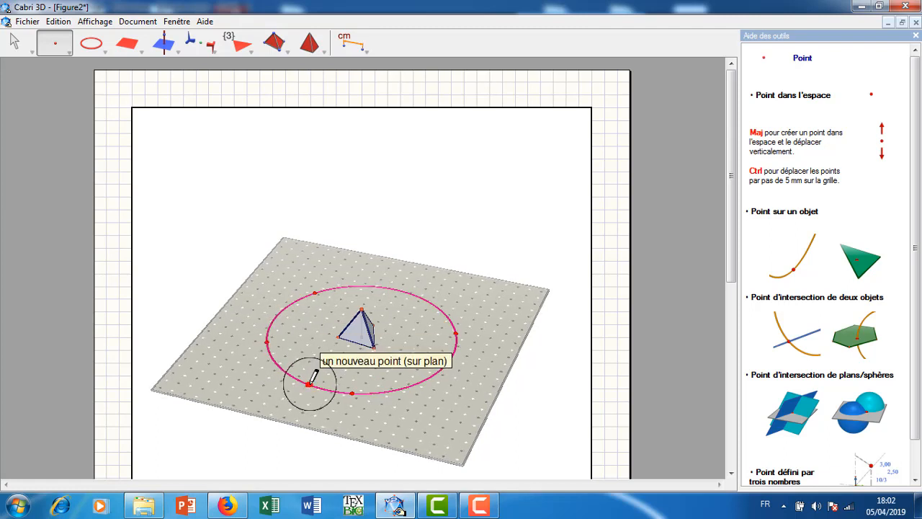
pyautogui.click(400, 387)
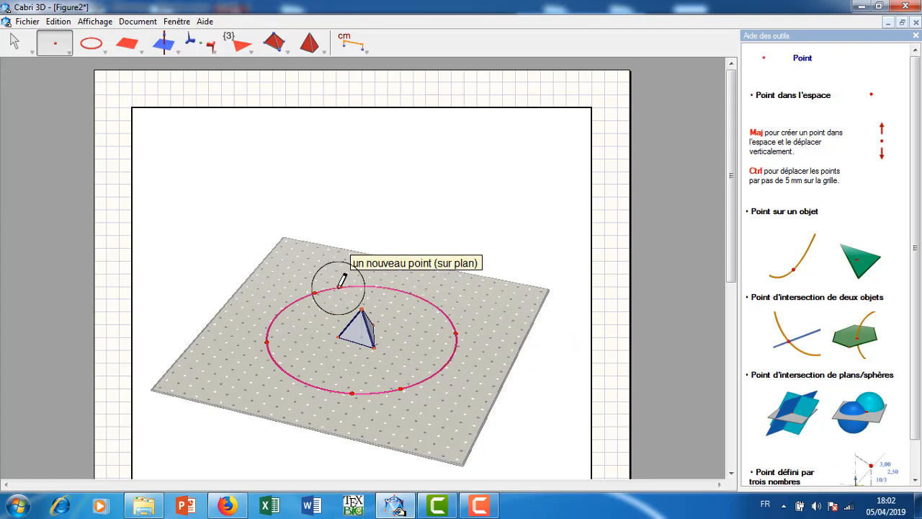
pyautogui.click(289, 303)
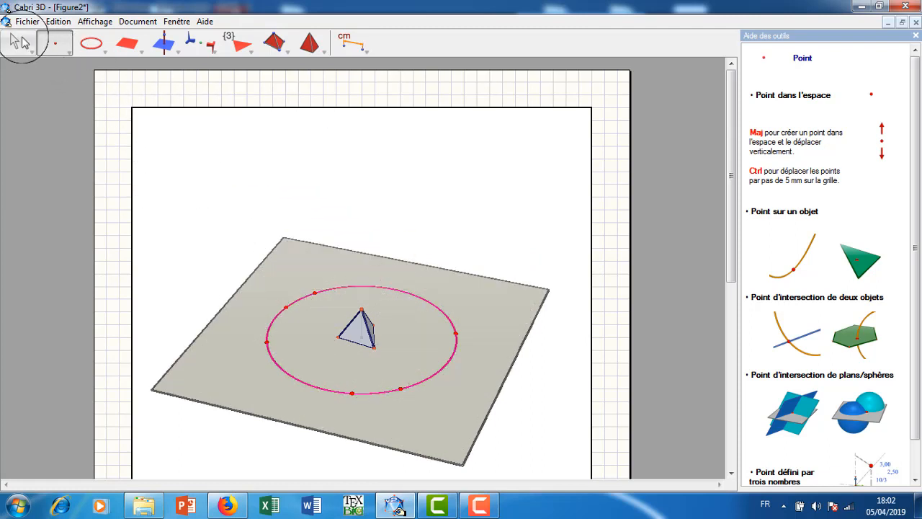
pyautogui.click(23, 44)
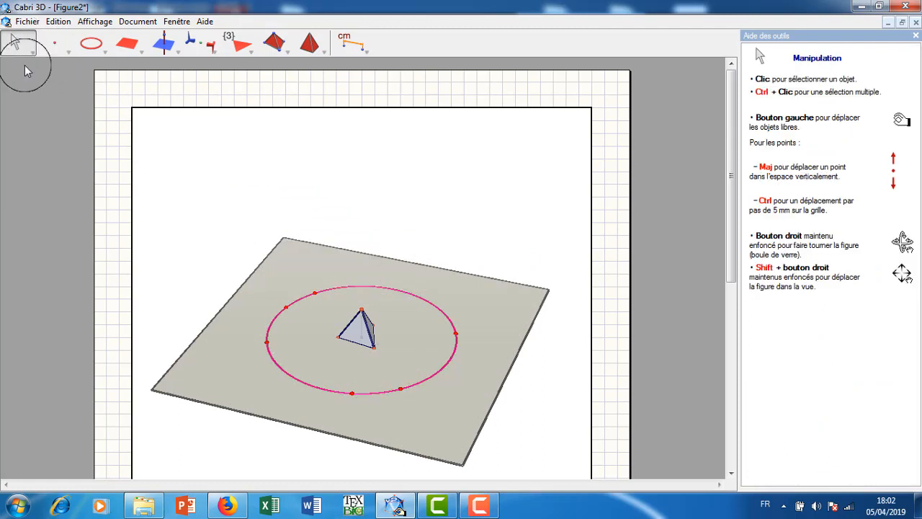
# Colour the circle's defining front point blue and move it outward to enlarge the circle slightly.
pyautogui.rightClick(354, 400)
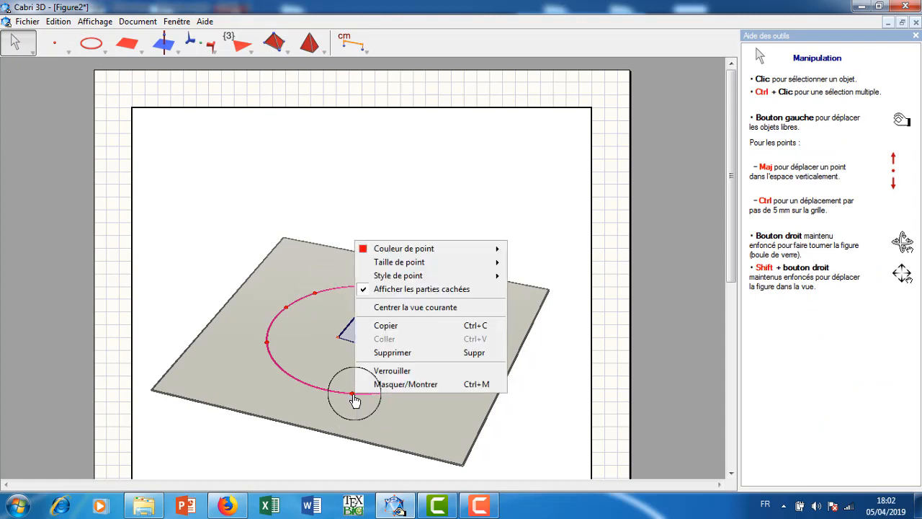
pyautogui.moveTo(395, 264)
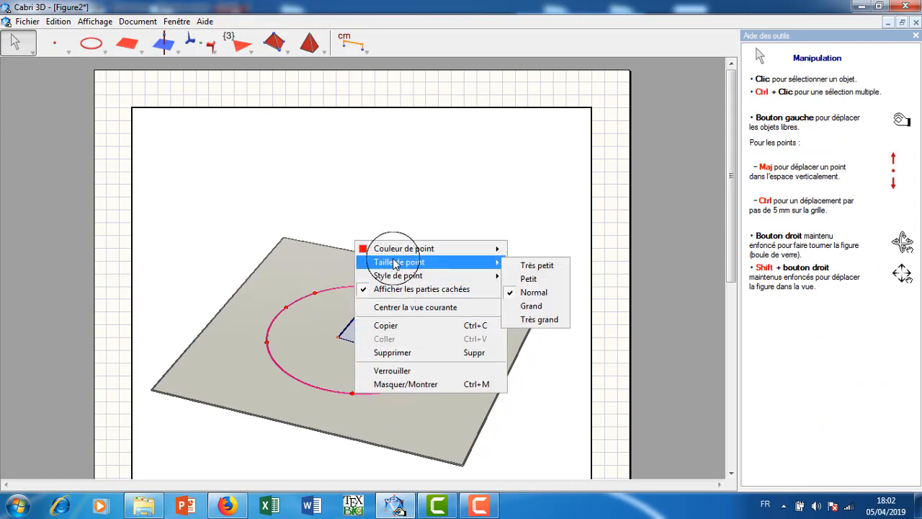
pyautogui.moveTo(431, 248)
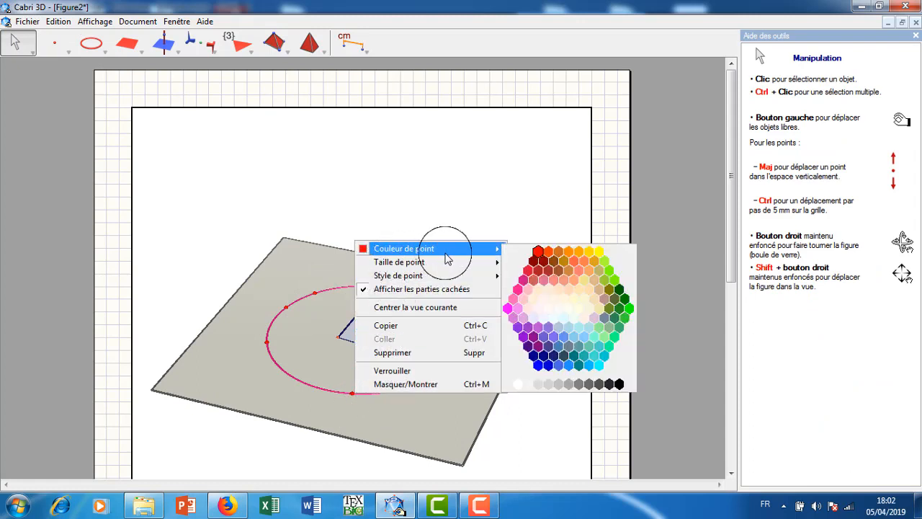
pyautogui.click(548, 366)
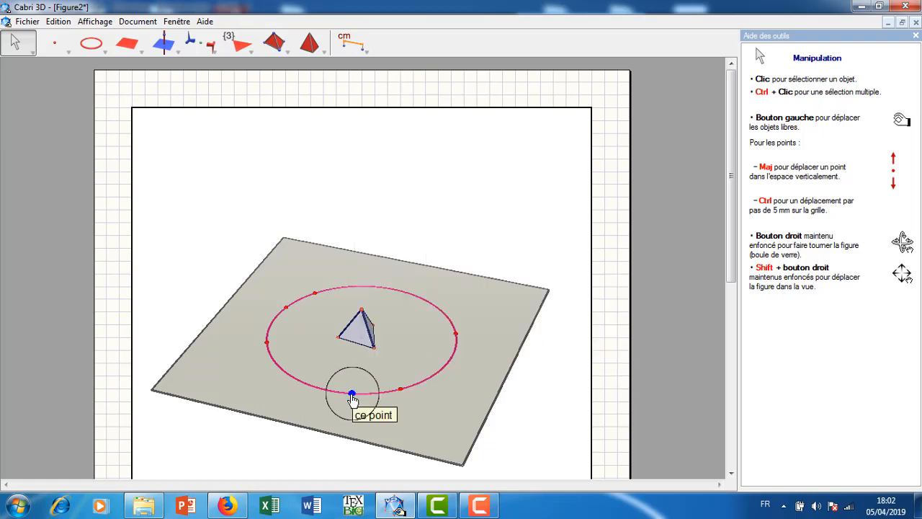
pyautogui.moveTo(352, 395)
pyautogui.mouseDown()
pyautogui.moveTo(362, 375)
pyautogui.moveTo(344, 397)
pyautogui.moveTo(366, 400)
pyautogui.moveTo(370, 386)
pyautogui.moveTo(369, 400)
pyautogui.mouseUp()
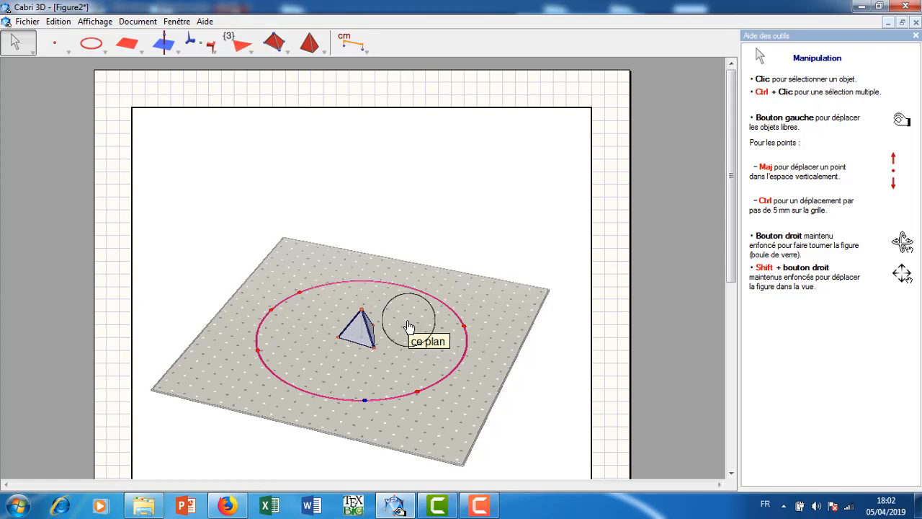
# Reposition three of the red points along the circle: one to the rear, one to the front left and one to the rear right.
pyautogui.click(18, 41)
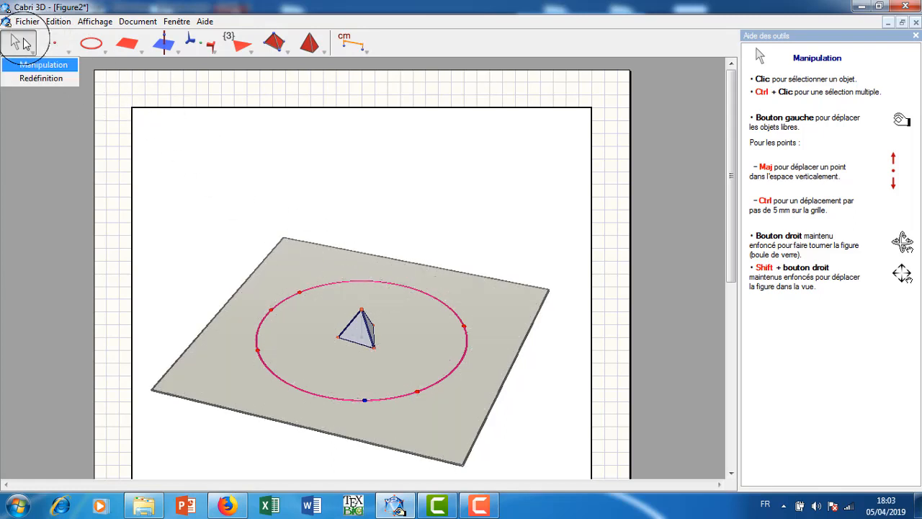
pyautogui.click(299, 291)
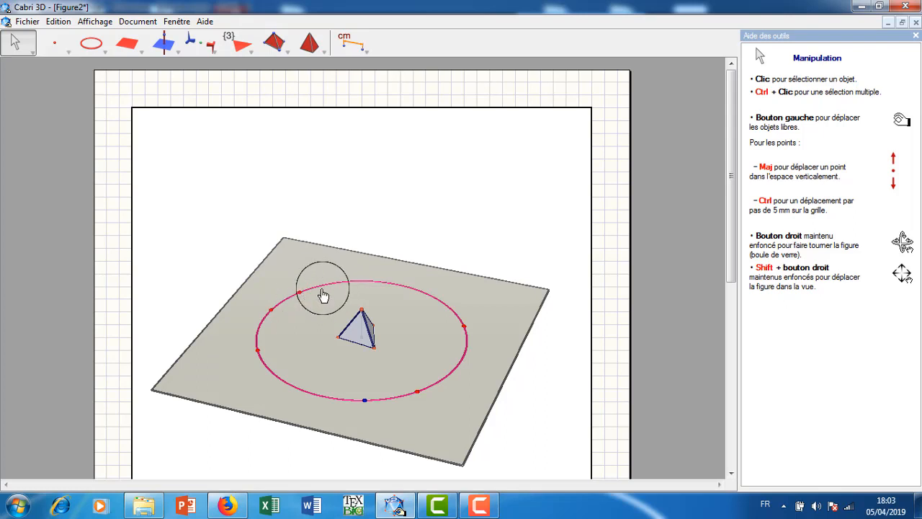
pyautogui.moveTo(339, 282); pyautogui.dragTo(350, 281)
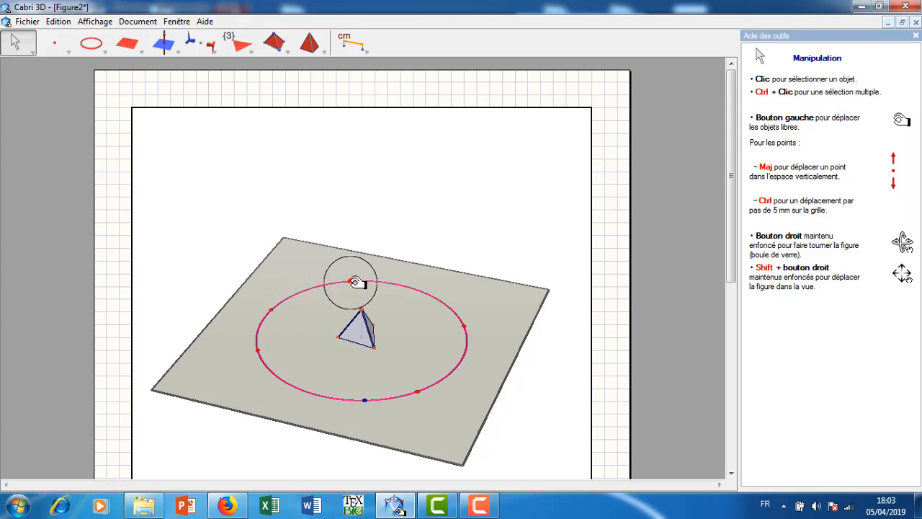
pyautogui.moveTo(268, 375); pyautogui.dragTo(297, 393)
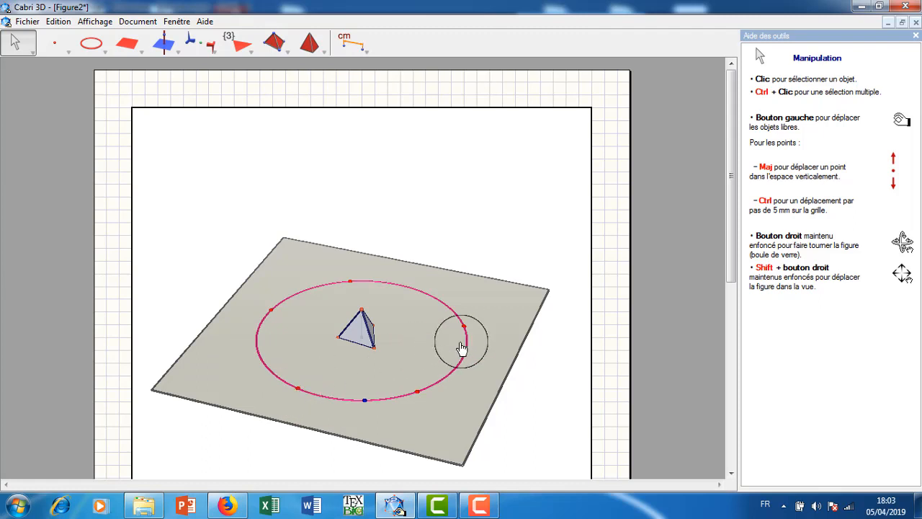
pyautogui.moveTo(467, 329); pyautogui.dragTo(443, 294)
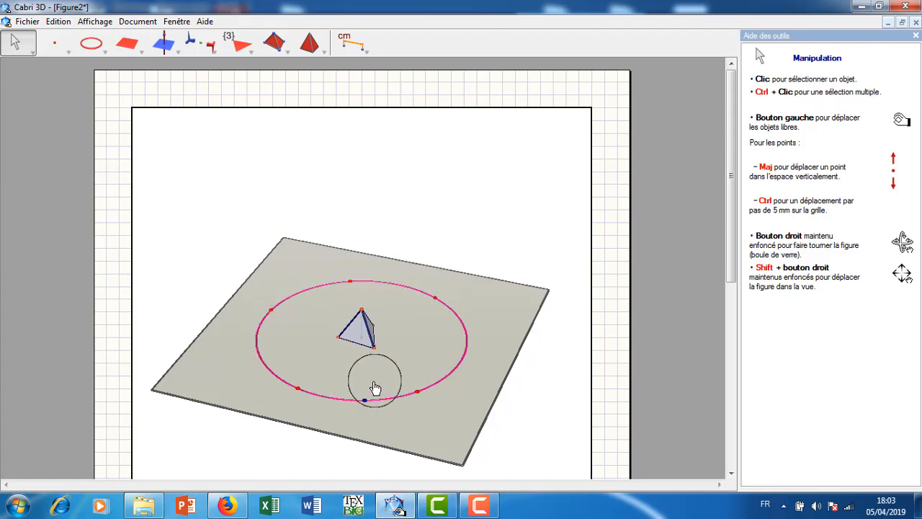
# Move the rear-right red point slightly forward along the circle.
pyautogui.click(252, 52)
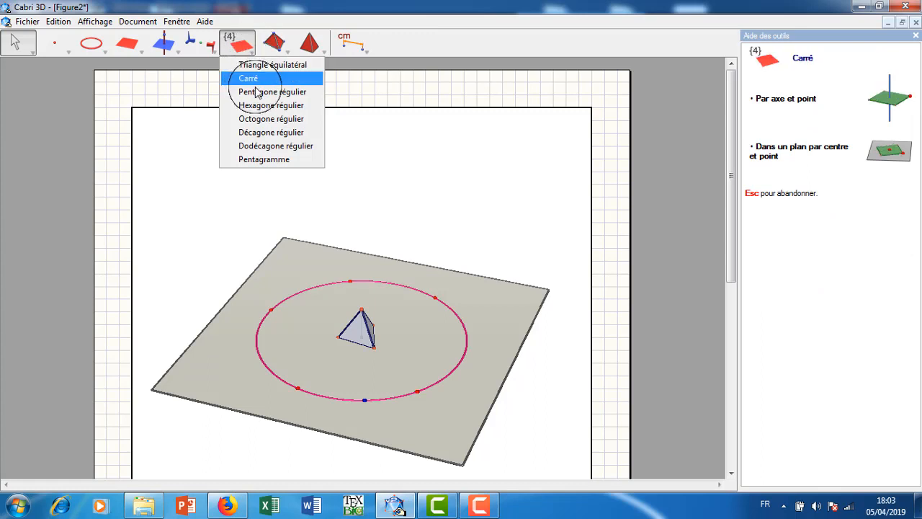
pyautogui.click(444, 29)
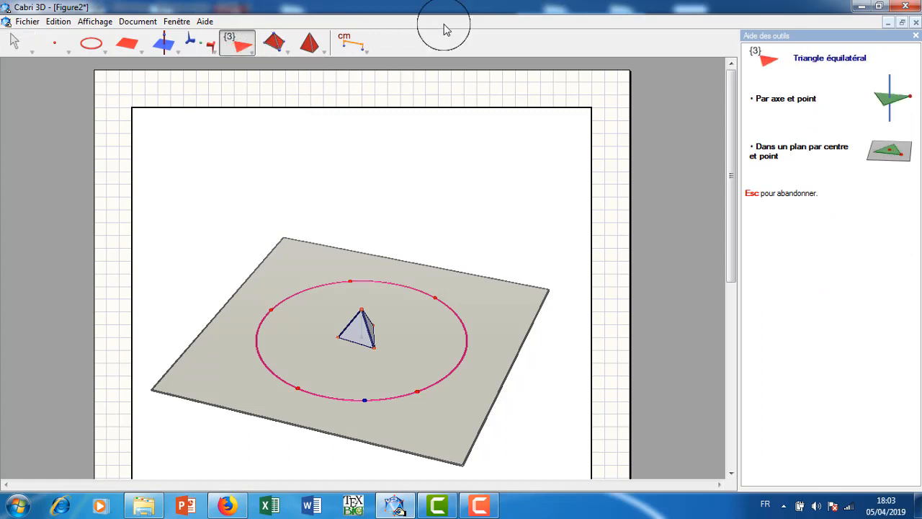
pyautogui.click(437, 298)
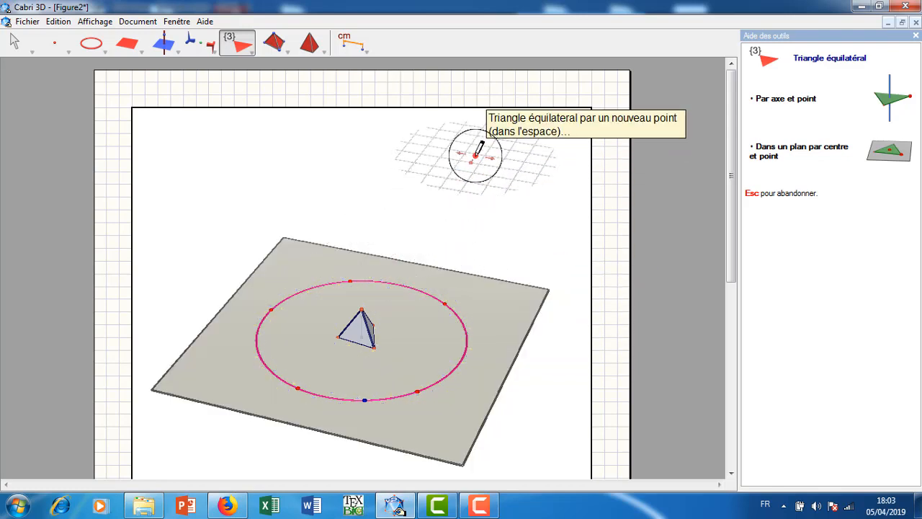
# Construct a cube with its base face in the plane, centred on the circle's front-right red point and passing through a new nearby point.
pyautogui.click(310, 44)
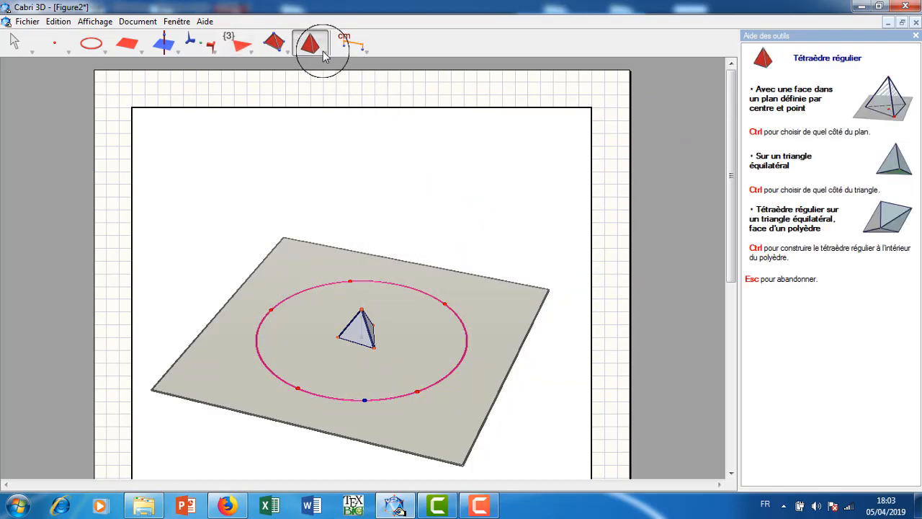
pyautogui.click(324, 57)
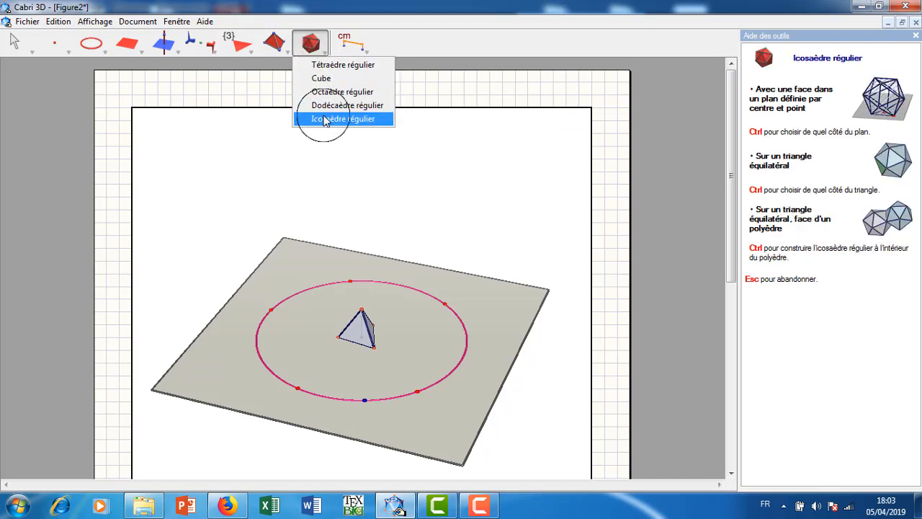
pyautogui.click(322, 78)
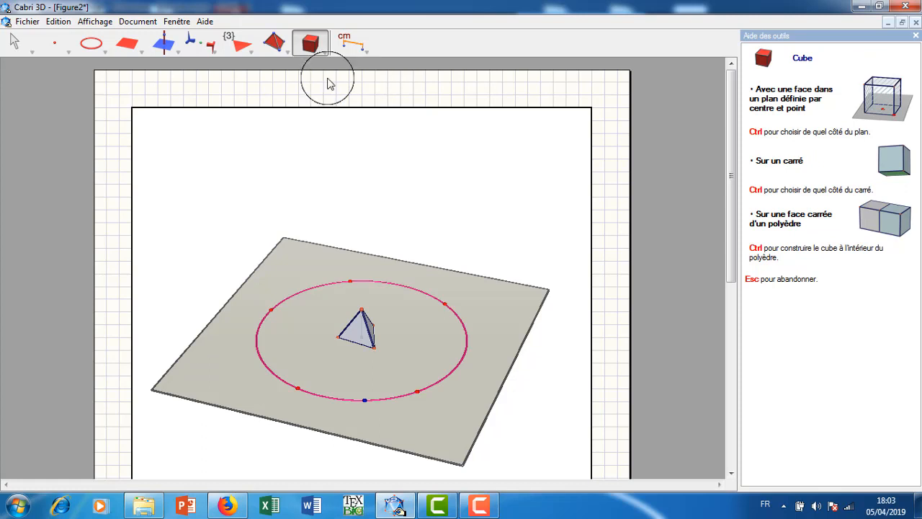
pyautogui.click(418, 393)
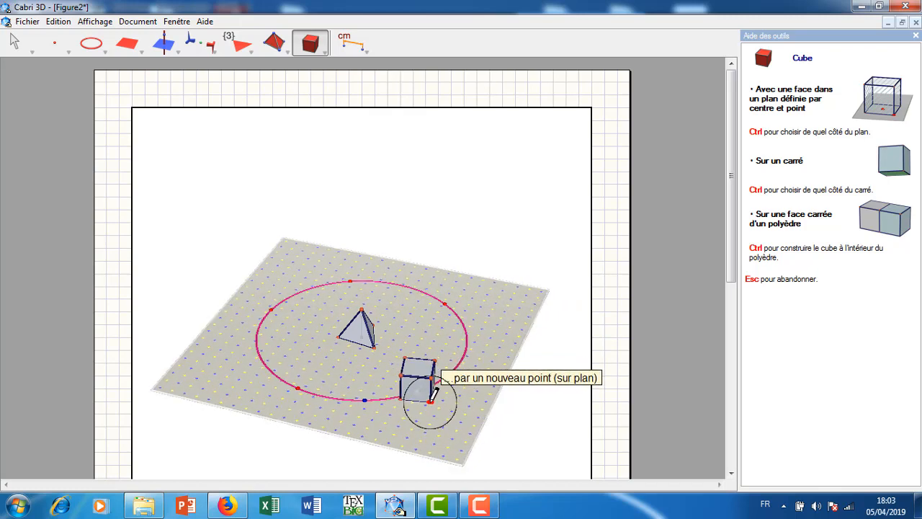
pyautogui.click(432, 396)
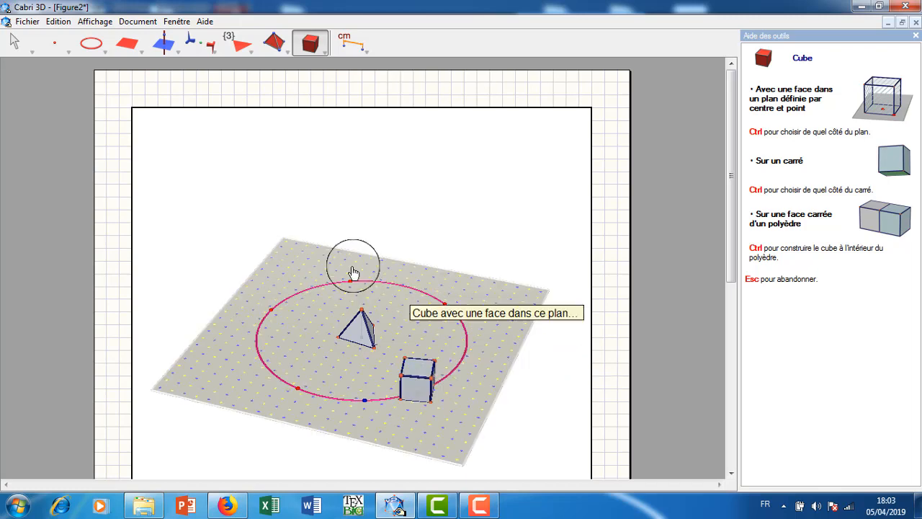
# Construct a regular octahedron with a face in the plane, centred on the circle's rear-right red point and passing through a new nearby point.
pyautogui.moveTo(325, 55); pyautogui.dragTo(334, 99)
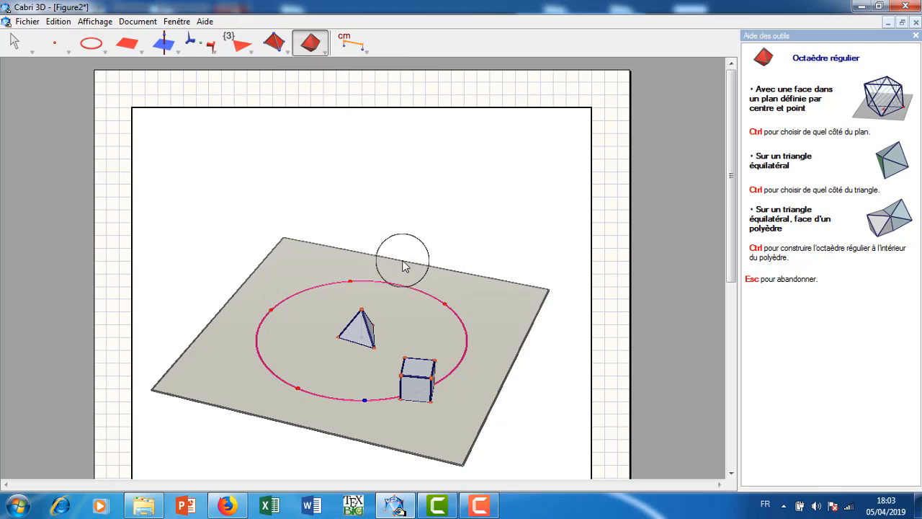
pyautogui.click(444, 305)
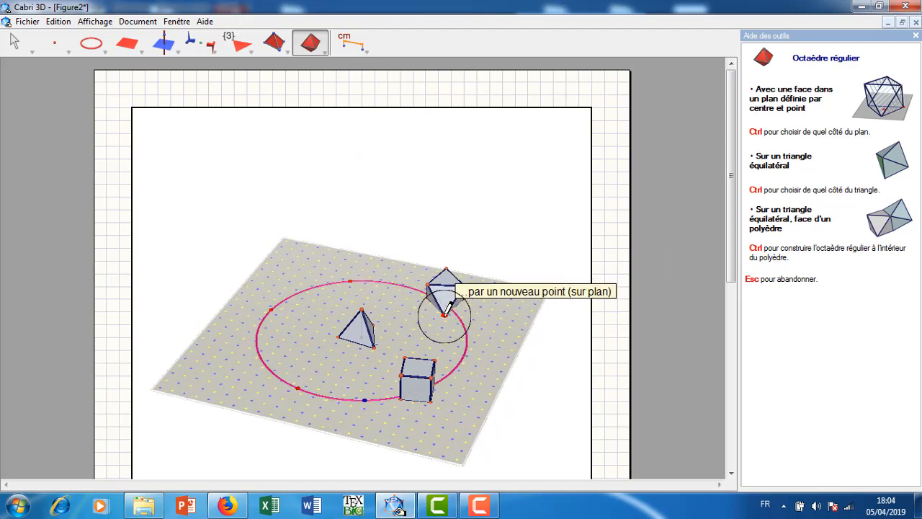
pyautogui.click(447, 307)
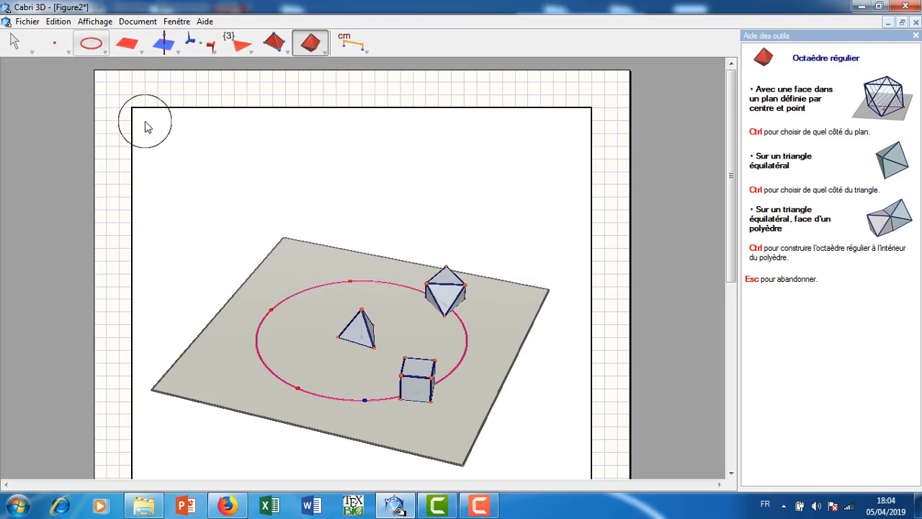
pyautogui.click(16, 42)
# Construct a regular dodecahedron with a face in the plane, centred on the free red circle point nearest the octahedron and passing through a new nearby point.
pyautogui.moveTo(539, 269); pyautogui.dragTo(365, 301, button='right')
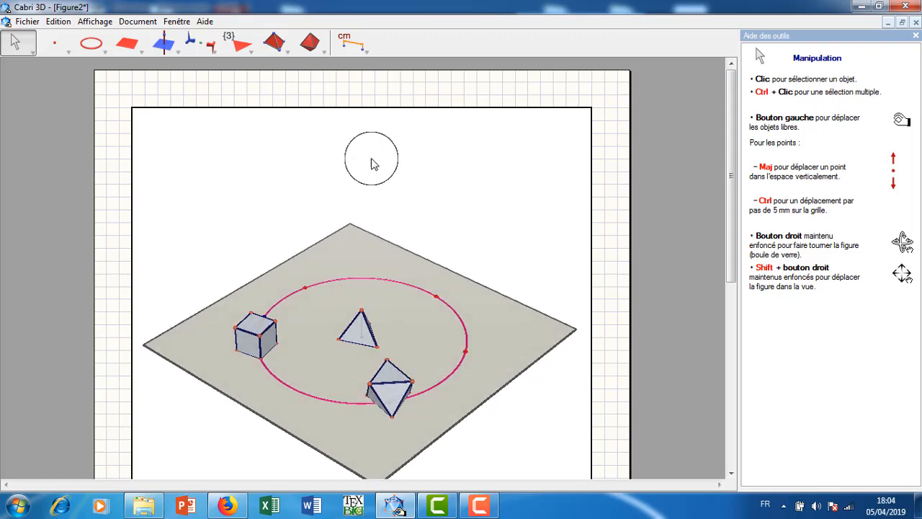
pyautogui.click(322, 57)
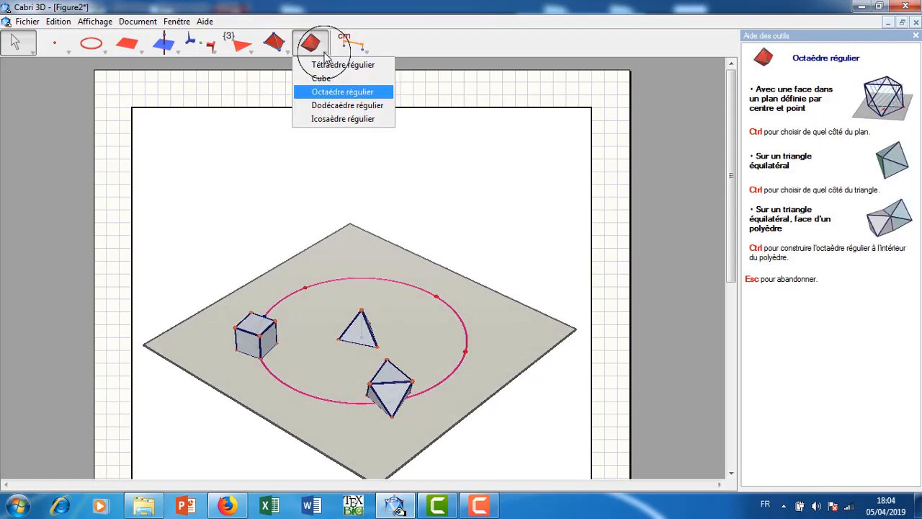
pyautogui.click(348, 106)
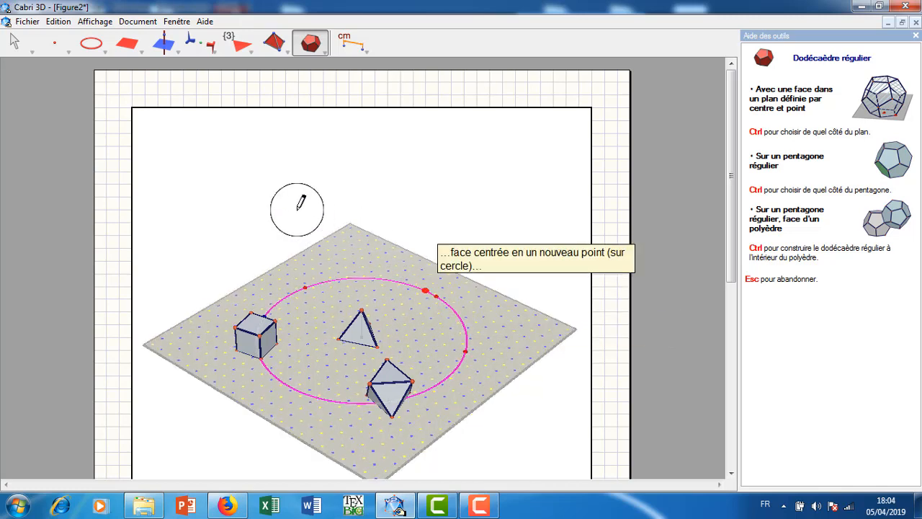
pyautogui.click(14, 41)
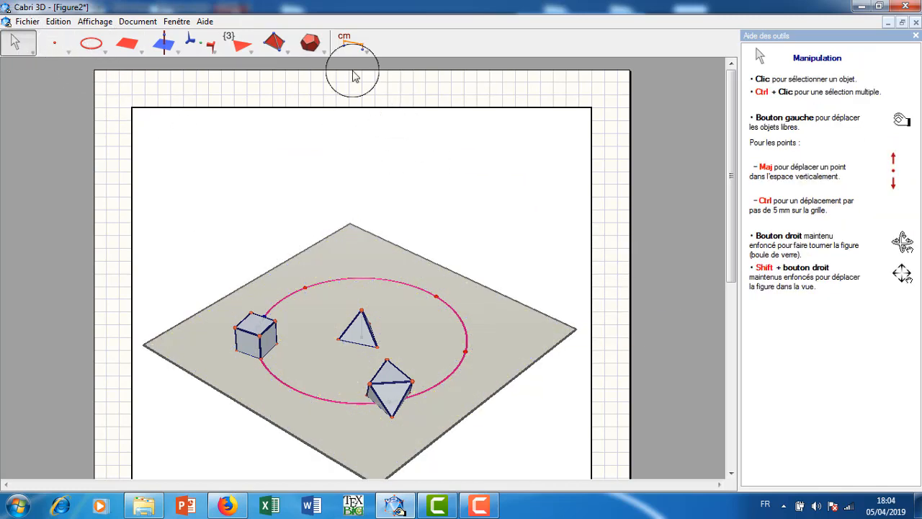
pyautogui.click(310, 42)
pyautogui.click(509, 341)
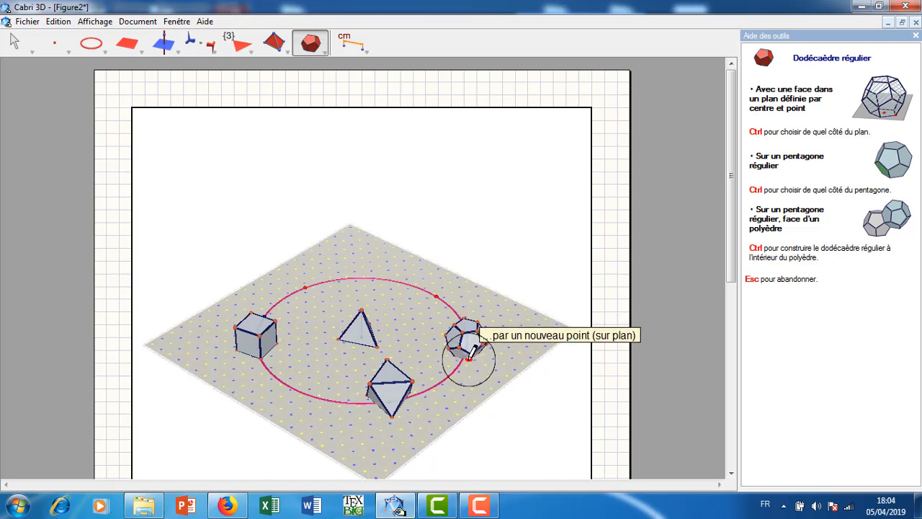
pyautogui.click(470, 352)
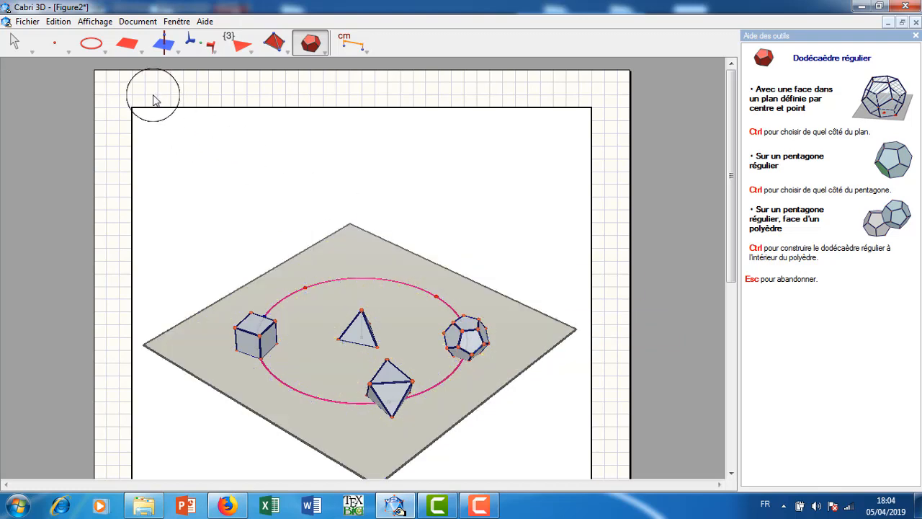
pyautogui.click(15, 42)
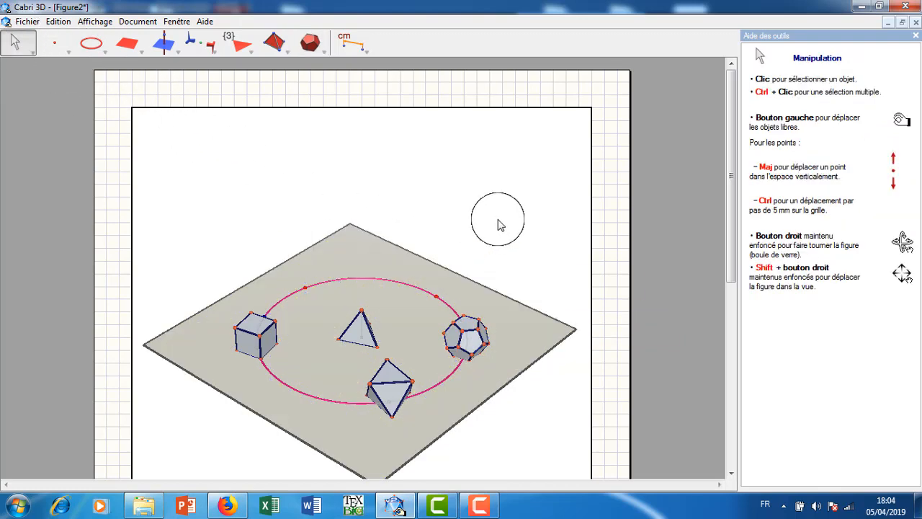
# Construct a regular icosahedron with a face in the plane, centred on the red circle point next to the dodecahedron and passing through a new point.
pyautogui.moveTo(460, 245); pyautogui.dragTo(391, 252, button='right')
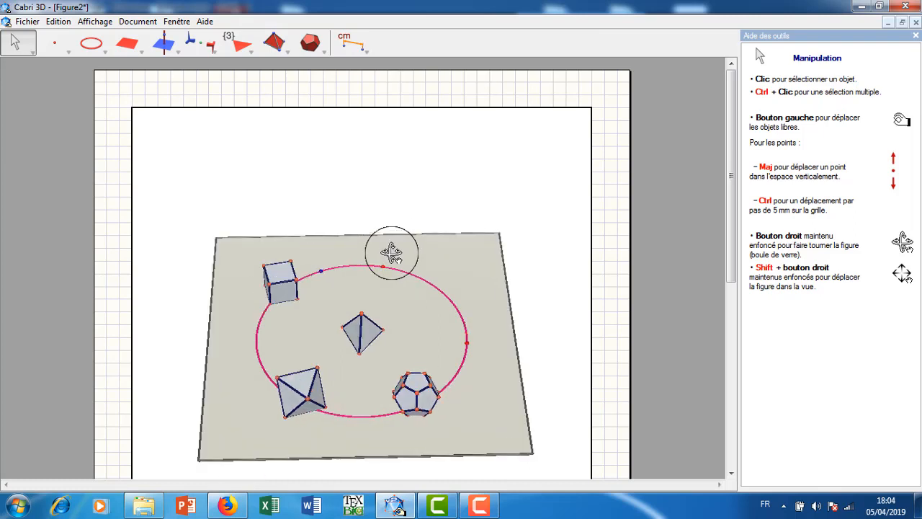
pyautogui.click(317, 45)
pyautogui.moveTo(323, 55); pyautogui.dragTo(337, 124)
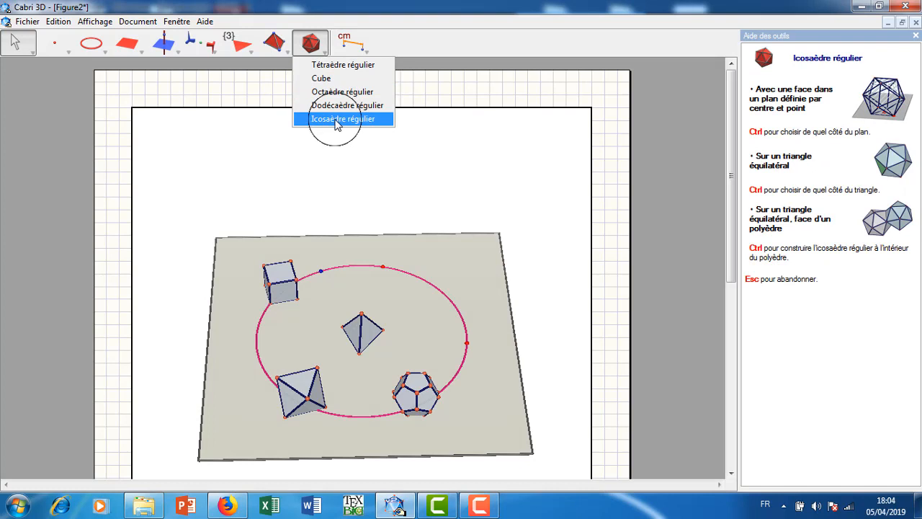
pyautogui.moveTo(337, 124); pyautogui.dragTo(336, 123)
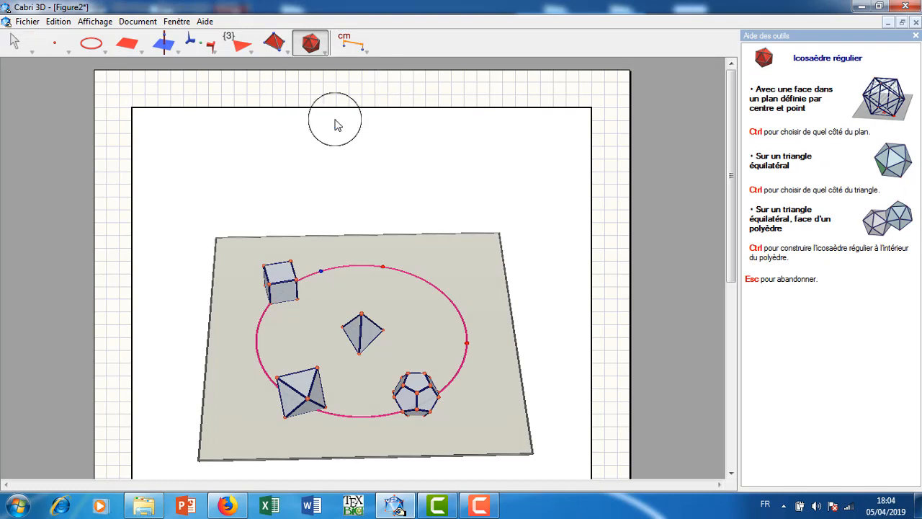
pyautogui.click(468, 344)
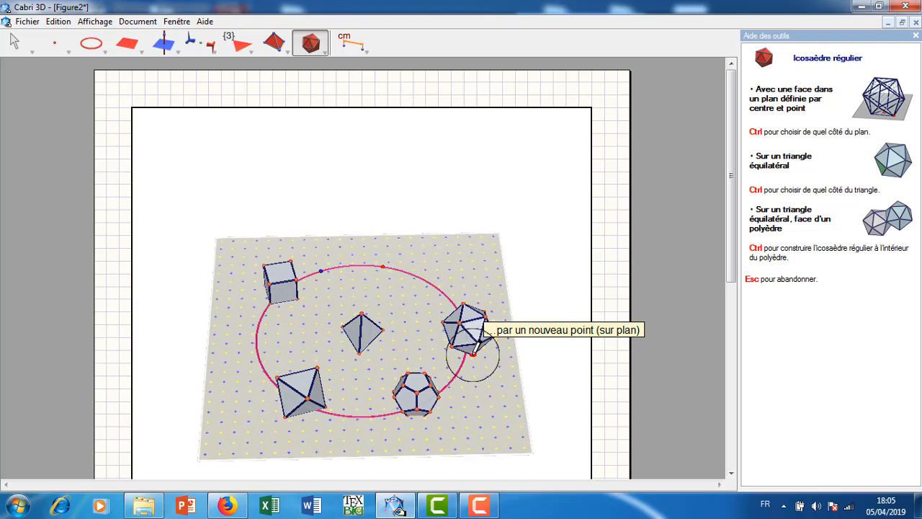
pyautogui.click(474, 345)
pyautogui.click(18, 41)
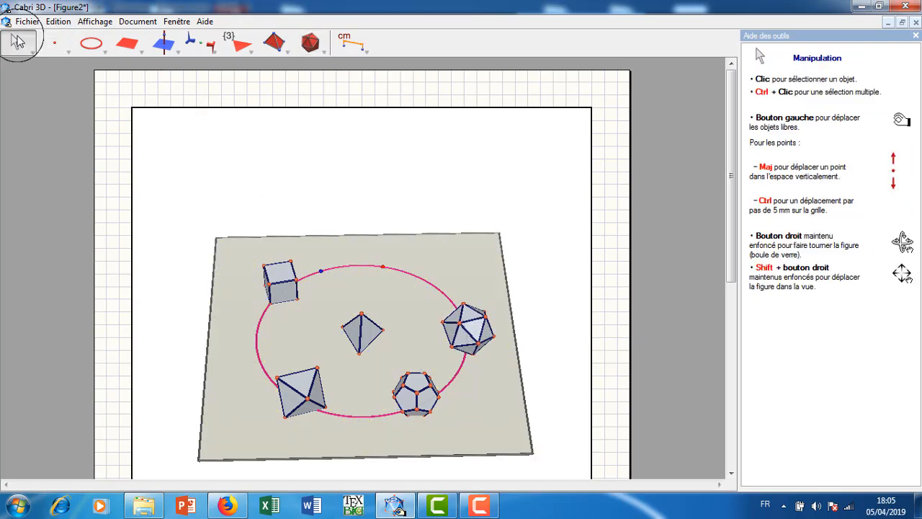
# Shrink the icosahedron slightly and enlarge the dodecahedron by moving their defining base points.
pyautogui.moveTo(496, 247); pyautogui.dragTo(503, 213, button='right')
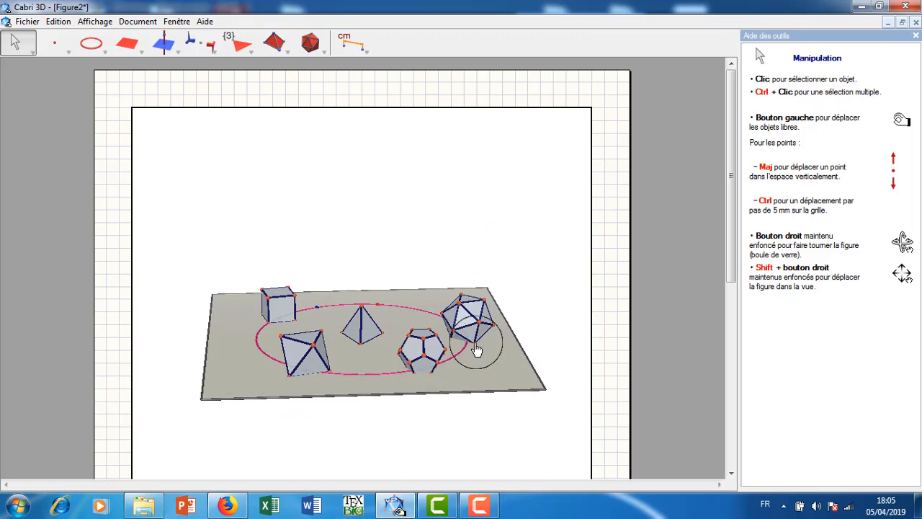
pyautogui.moveTo(478, 348); pyautogui.dragTo(484, 342)
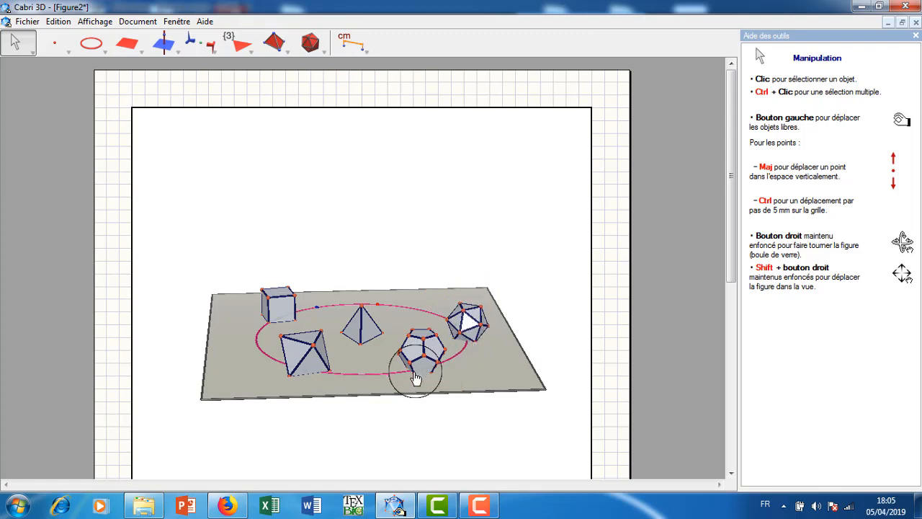
pyautogui.moveTo(415, 381); pyautogui.dragTo(416, 372)
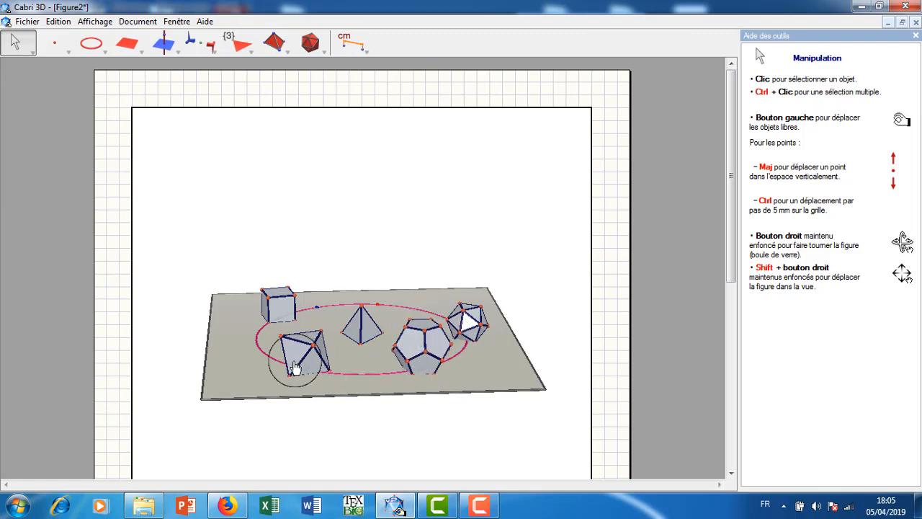
# Adjust the octahedron's size through its defining base point and enlarge the cube.
pyautogui.moveTo(309, 366); pyautogui.dragTo(384, 365, button='right')
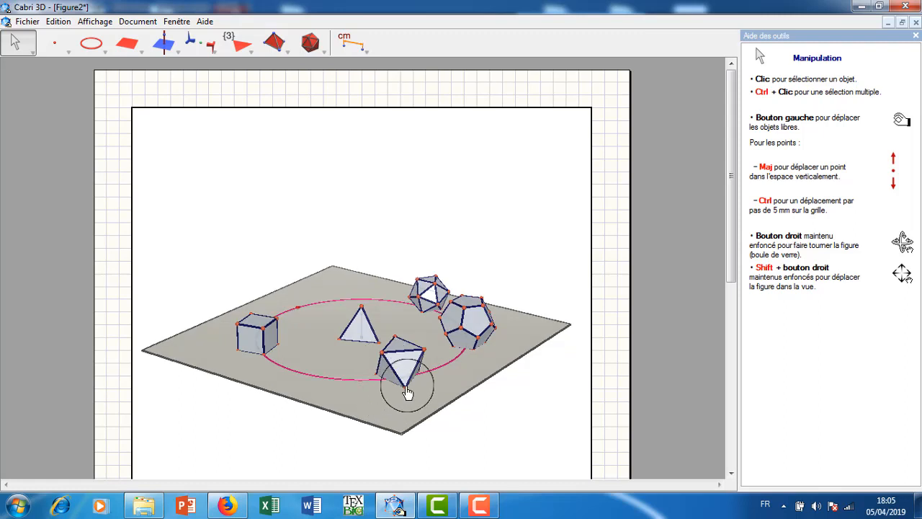
pyautogui.moveTo(405, 395); pyautogui.dragTo(411, 391)
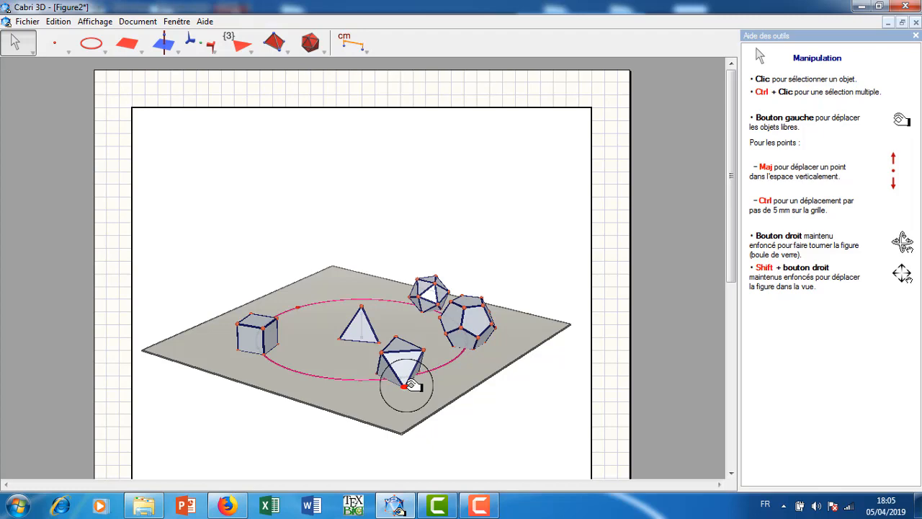
pyautogui.moveTo(310, 373); pyautogui.dragTo(387, 374, button='right')
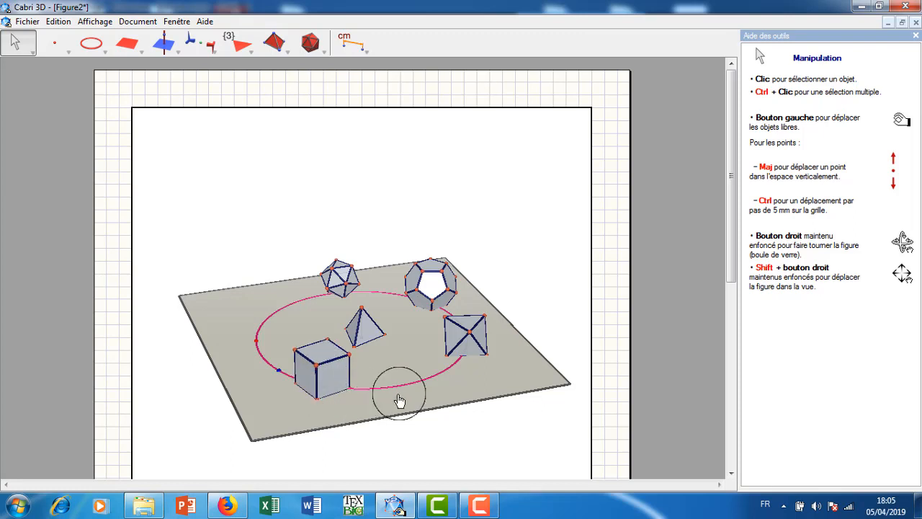
pyautogui.moveTo(496, 374); pyautogui.dragTo(528, 370, button='right')
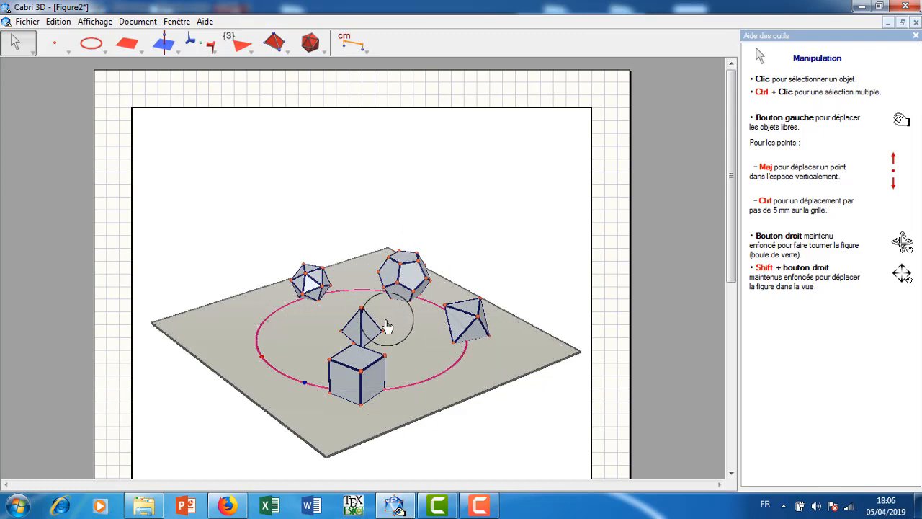
# Switch to Firefox to view the web page's section on semi-regular polyhedra (Archimedean solids).
pyautogui.click(242, 502)
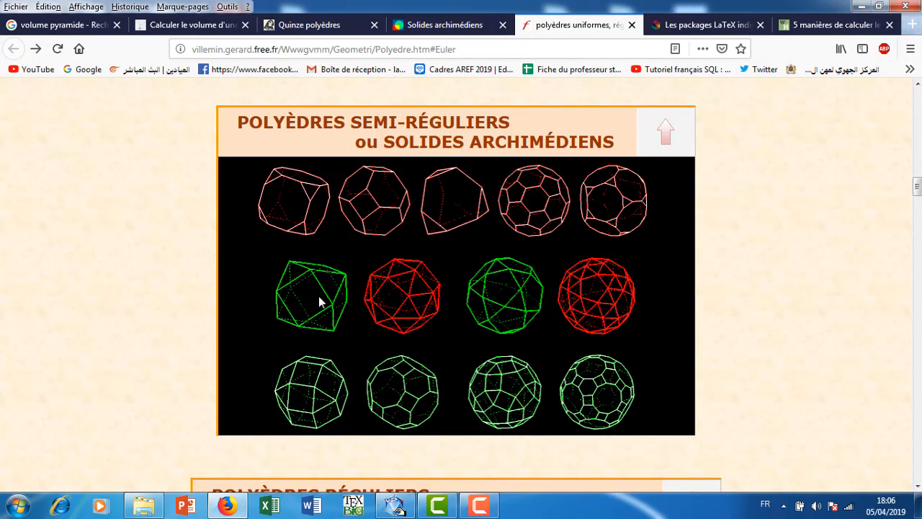
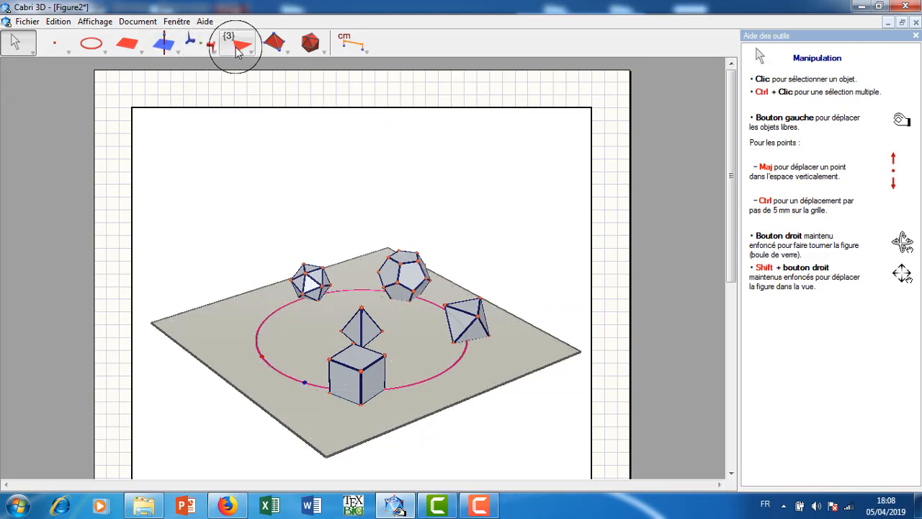
# Construct a cube with a face in the plane, centred on the remaining red circle point and passing through a new point on the plane.
pyautogui.click(318, 46)
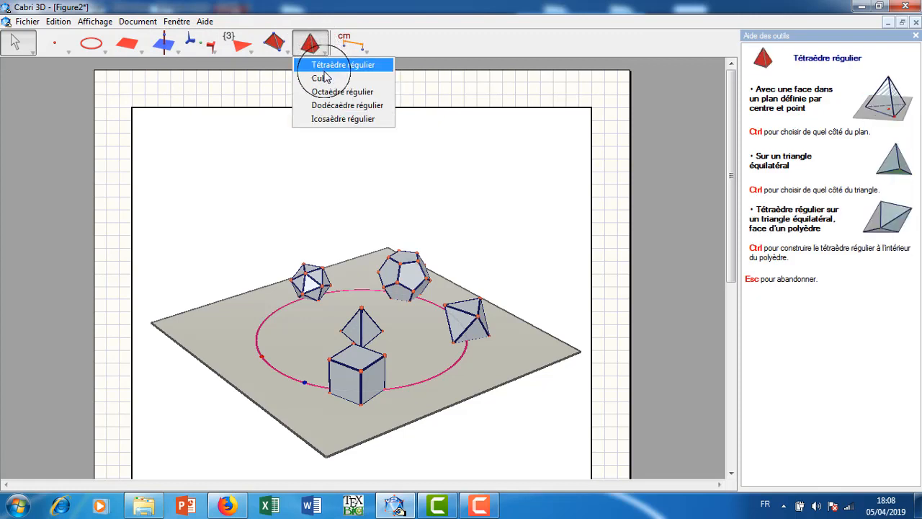
pyautogui.click(321, 78)
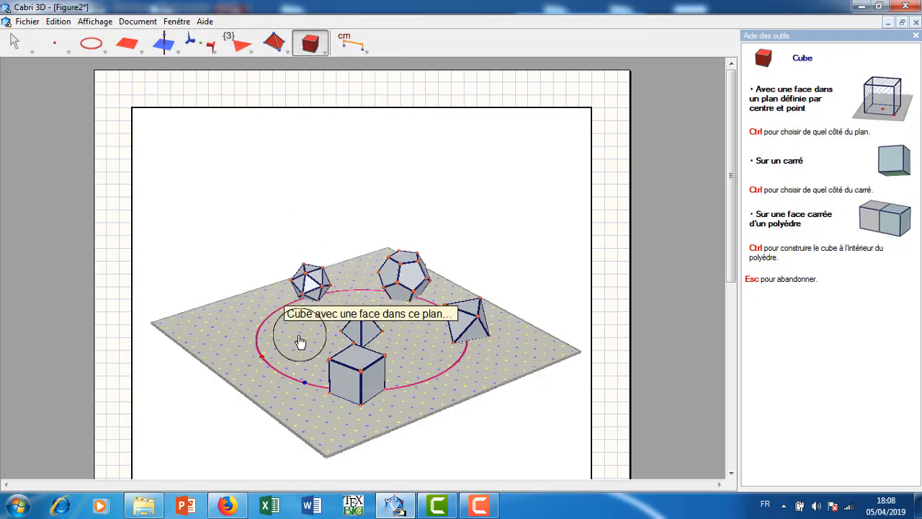
pyautogui.click(262, 359)
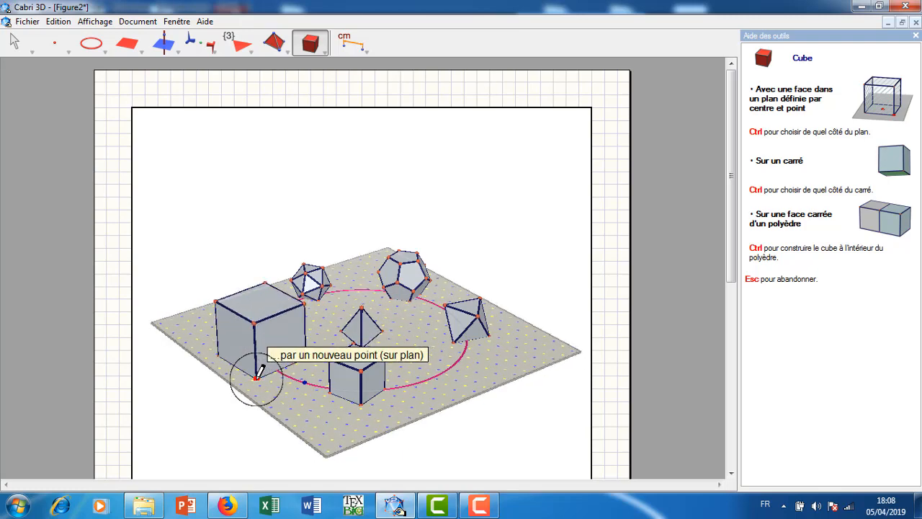
pyautogui.click(257, 376)
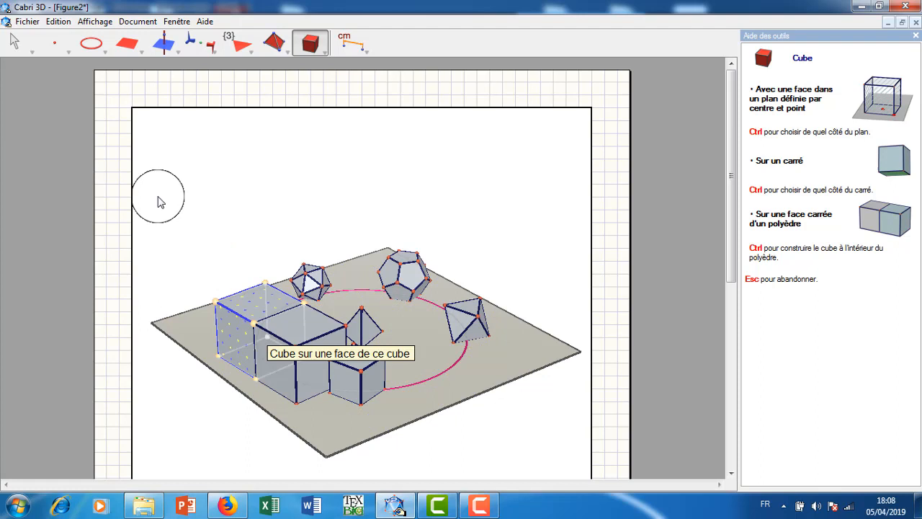
pyautogui.click(15, 43)
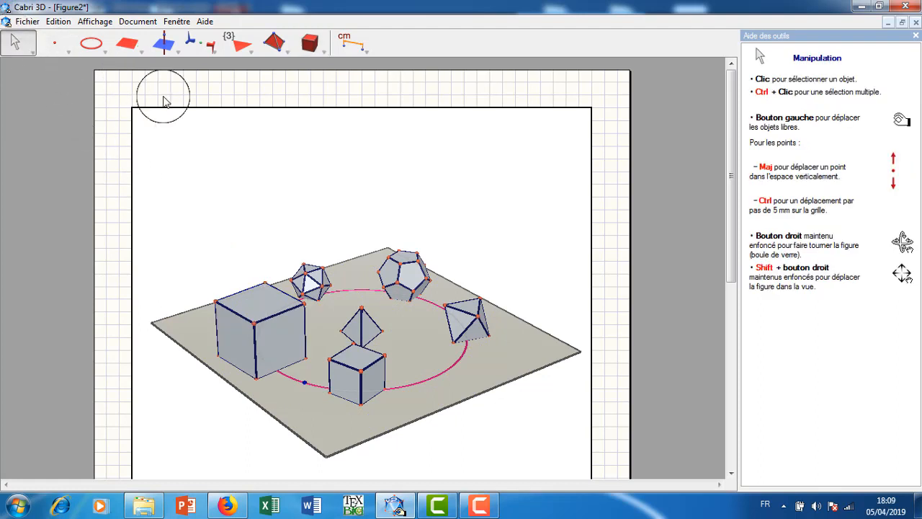
# Set the surface style of the new large cube to Vide so only its edges are drawn.
pyautogui.moveTo(223, 158); pyautogui.dragTo(276, 176, button='right')
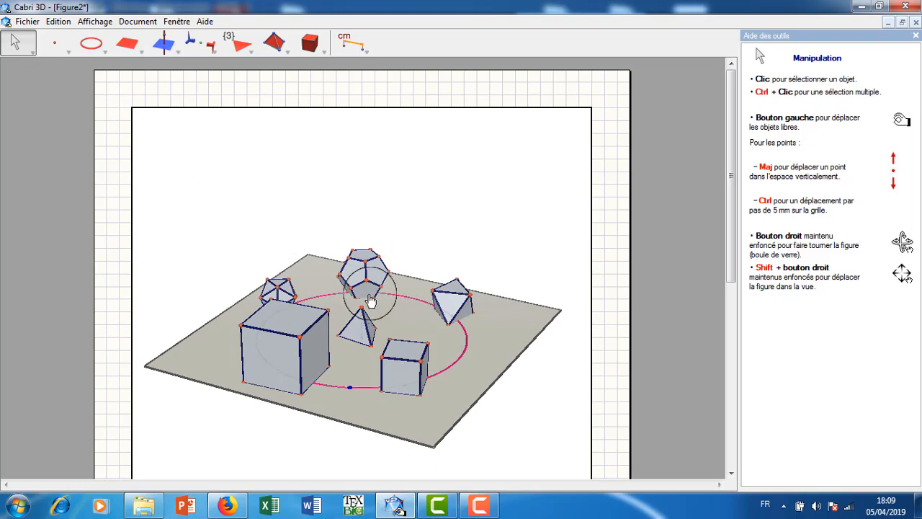
pyautogui.rightClick(296, 324)
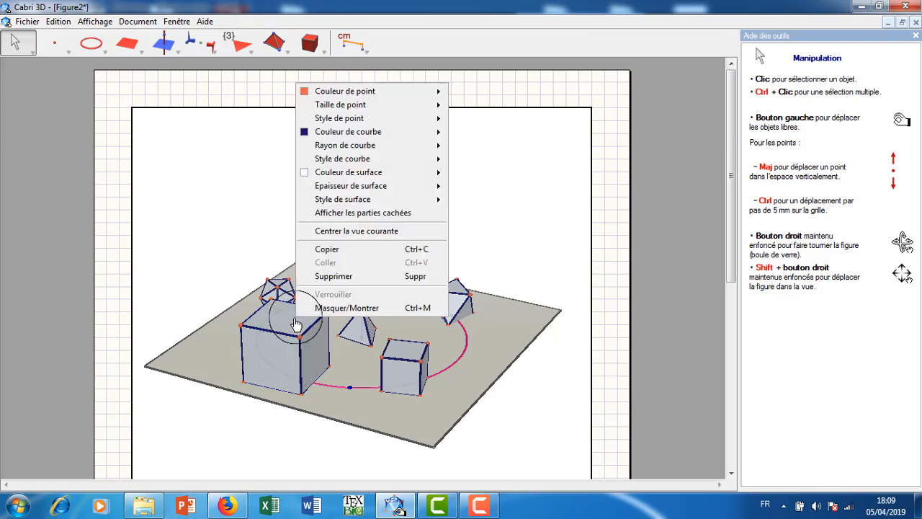
pyautogui.moveTo(348, 201)
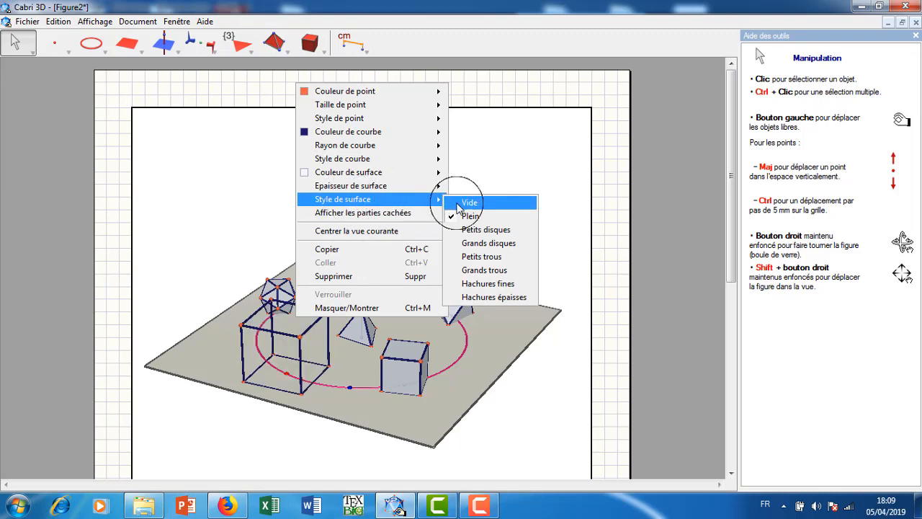
pyautogui.click(456, 205)
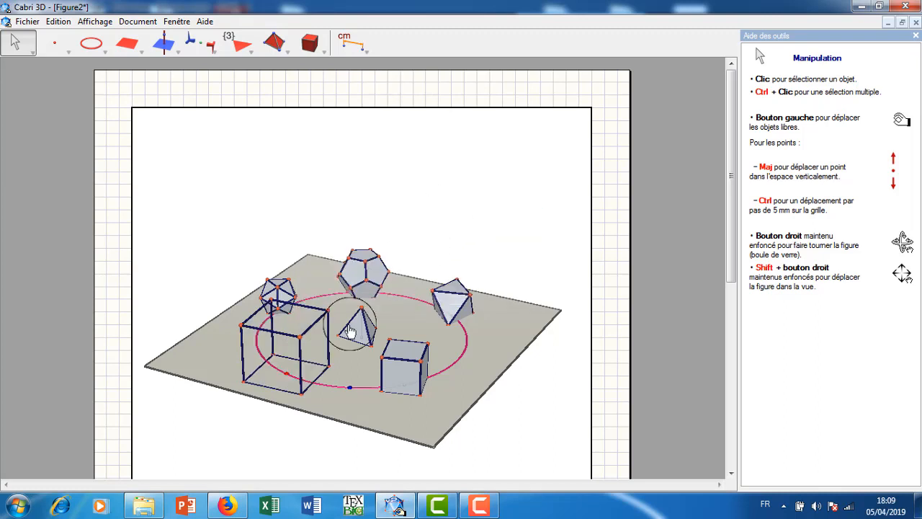
pyautogui.rightClick(368, 392)
pyautogui.click(395, 375)
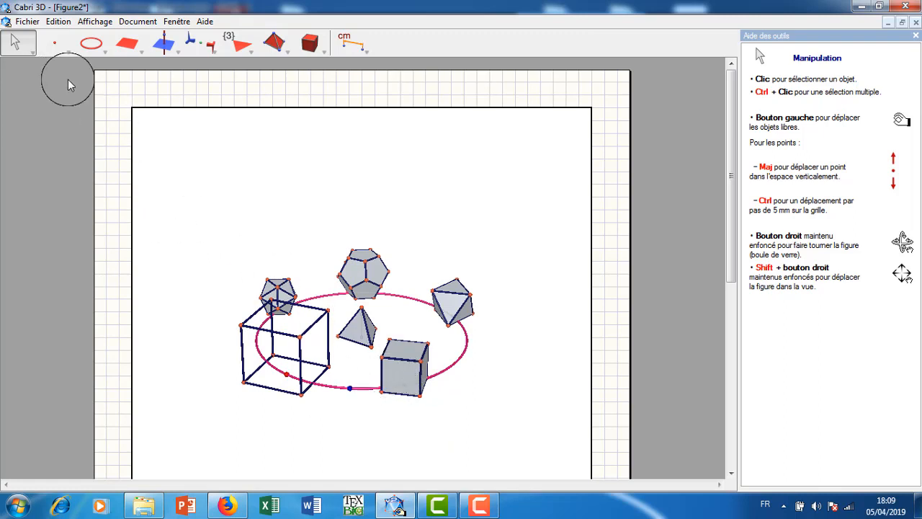
pyautogui.click(58, 21)
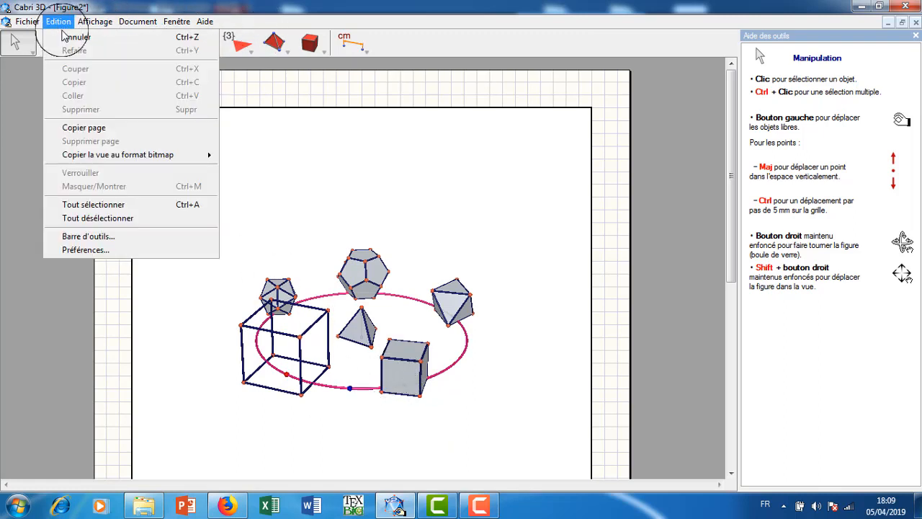
pyautogui.click(63, 35)
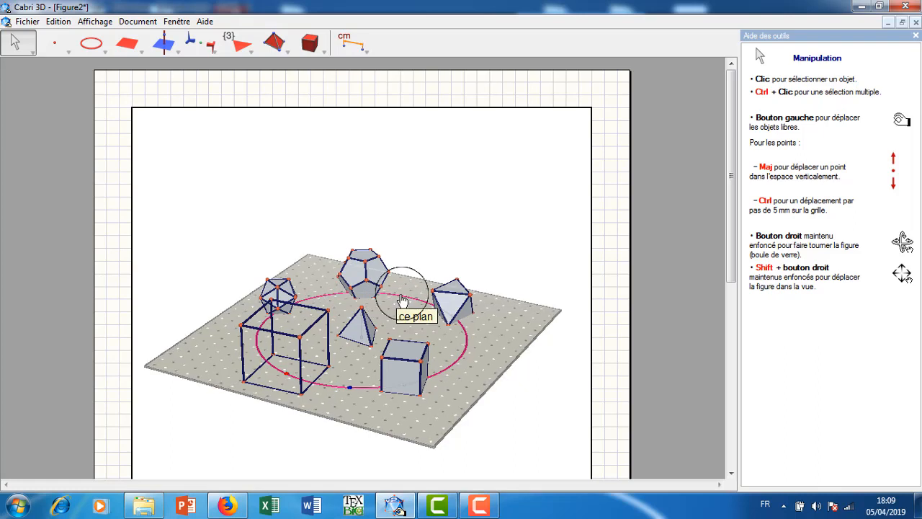
# Hide the circle on which the solids are placed.
pyautogui.rightClick(445, 375)
pyautogui.click(476, 358)
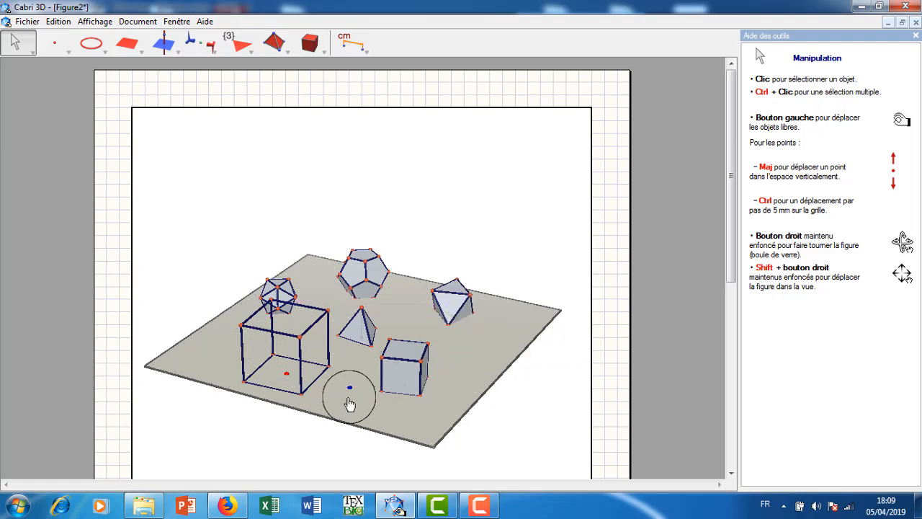
pyautogui.moveTo(222, 344)
pyautogui.mouseDown(button='right')
pyautogui.moveTo(261, 362)
pyautogui.moveTo(240, 339)
pyautogui.moveTo(206, 343)
pyautogui.moveTo(210, 355)
pyautogui.mouseUp(button='right')
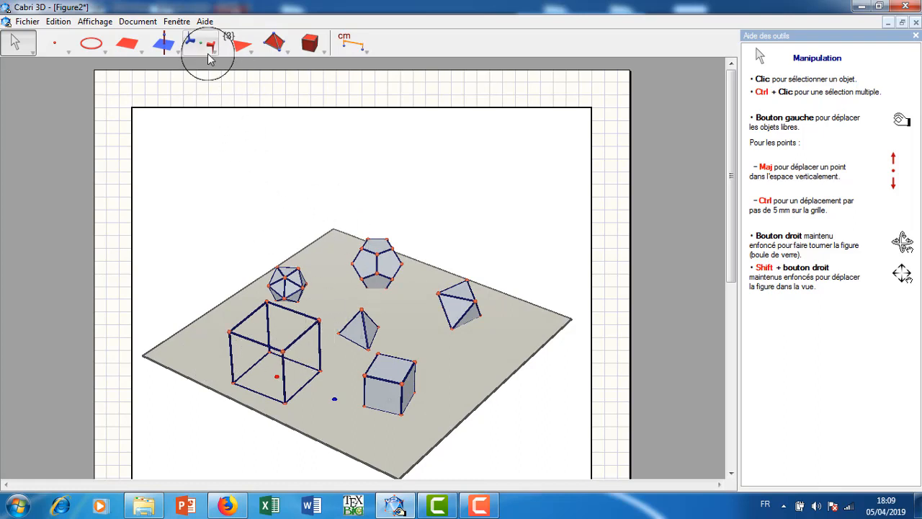
# Construct the midpoints of all twelve edges of the large wireframe cube.
pyautogui.moveTo(175, 55); pyautogui.dragTo(182, 121)
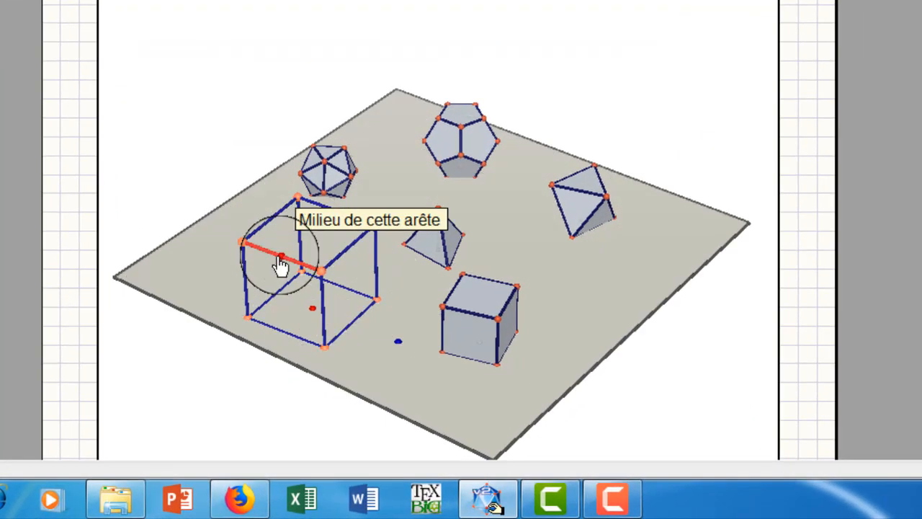
pyautogui.click(280, 260)
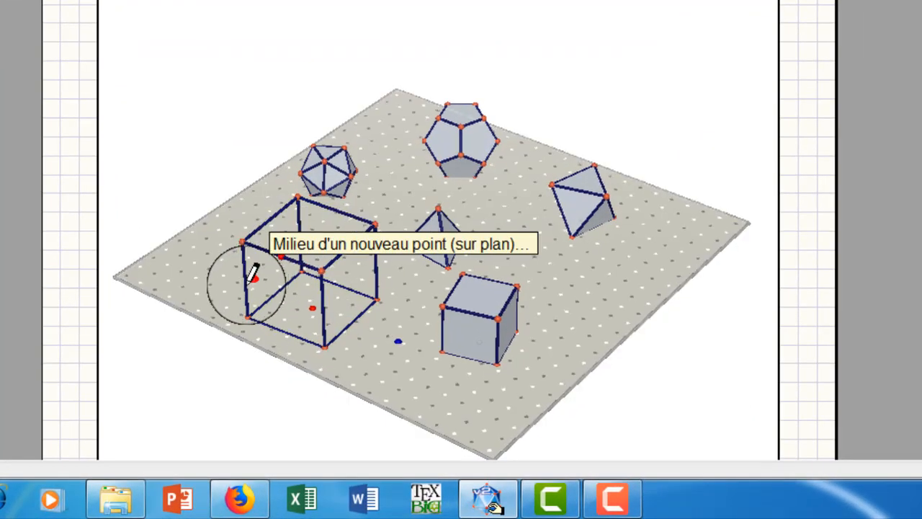
pyautogui.click(263, 325)
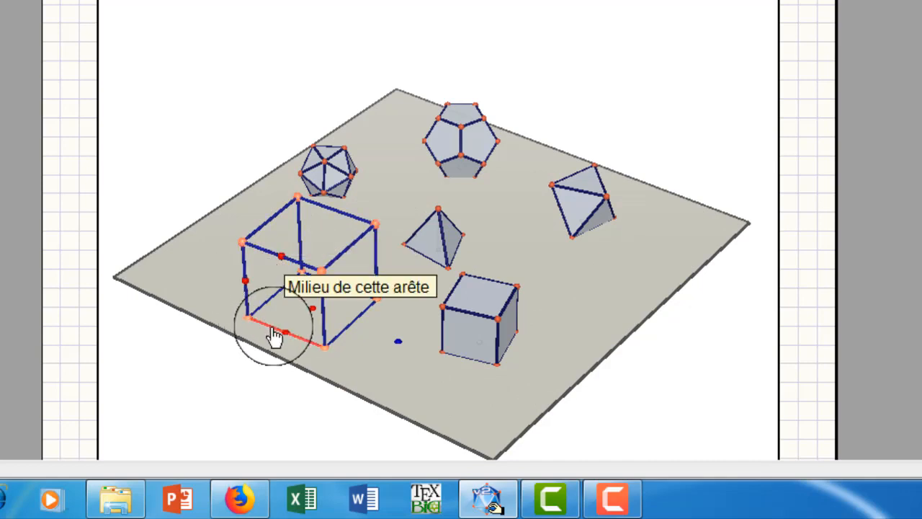
pyautogui.click(309, 319)
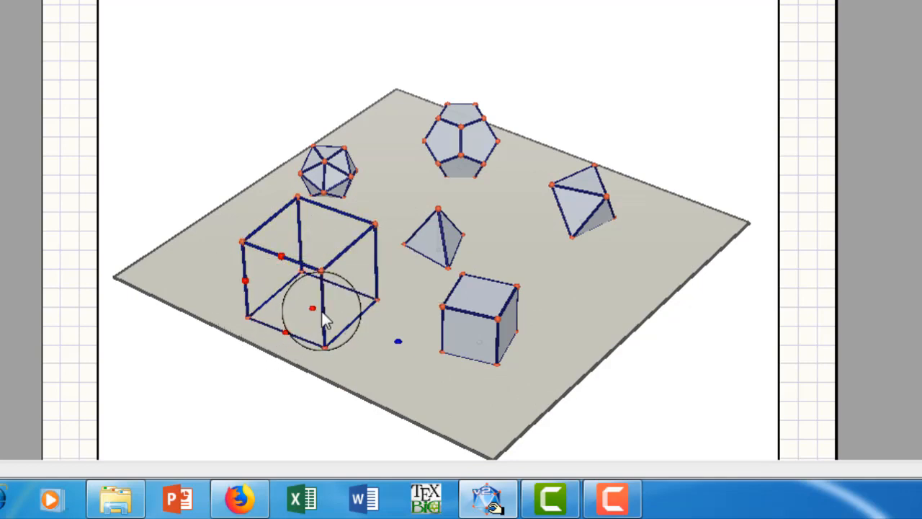
pyautogui.click(292, 301)
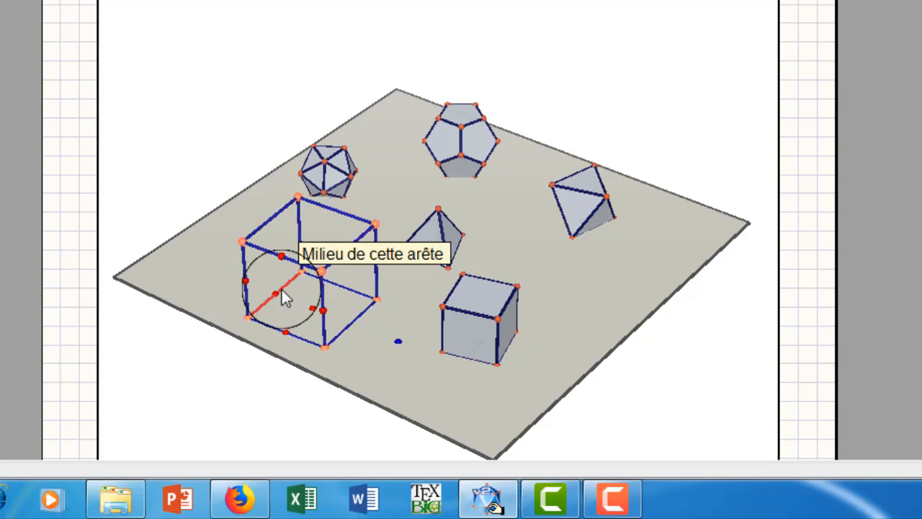
pyautogui.click(282, 291)
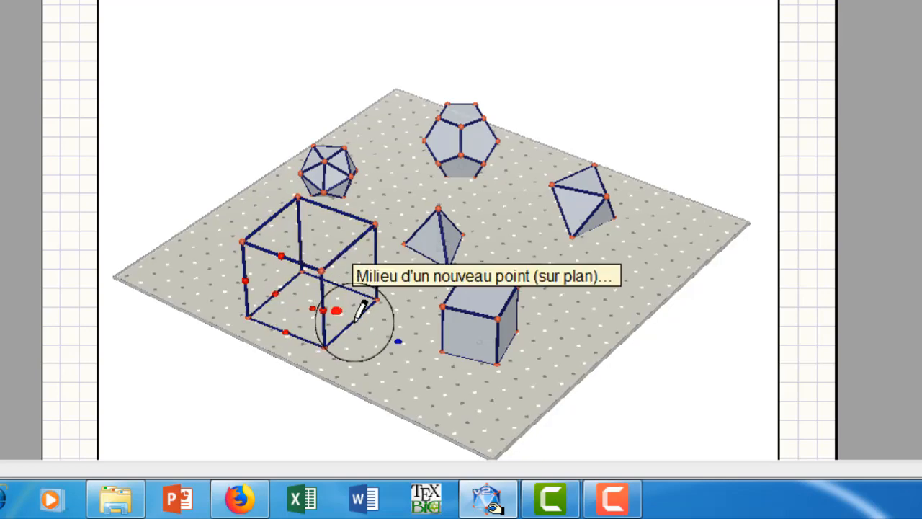
pyautogui.click(355, 328)
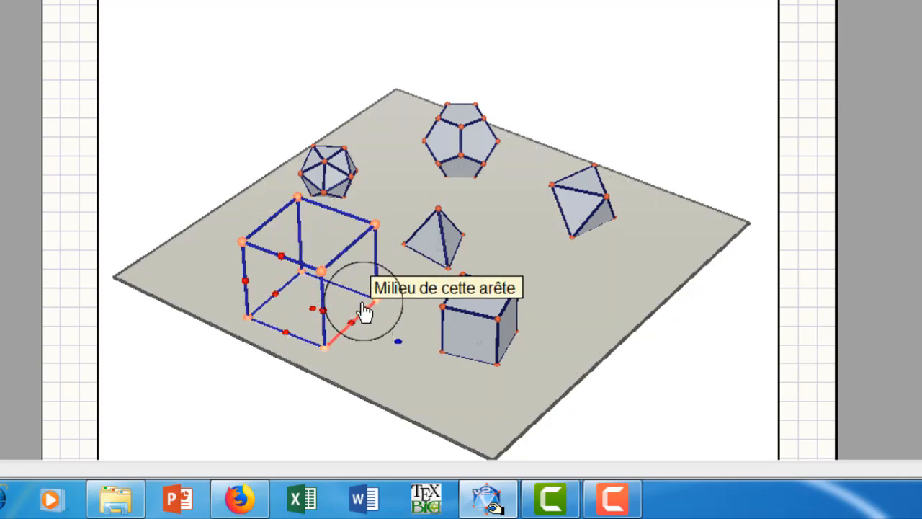
pyautogui.click(375, 273)
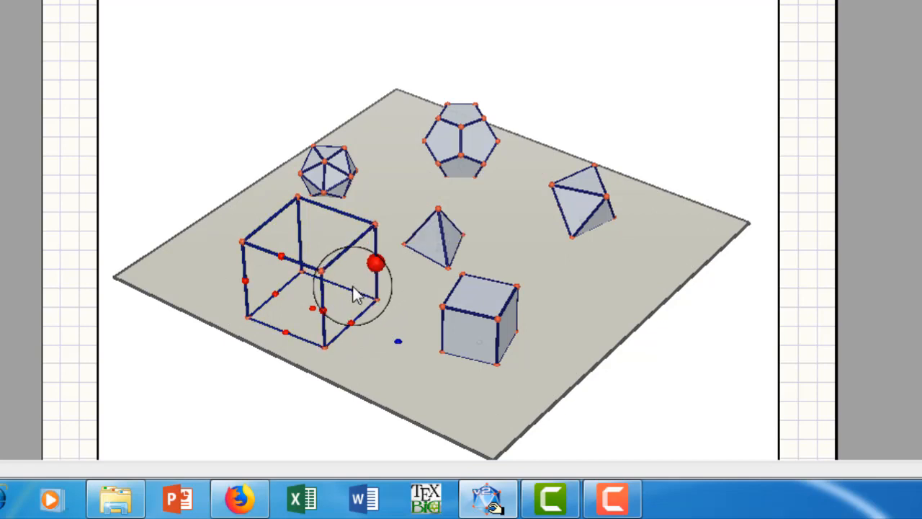
pyautogui.click(343, 258)
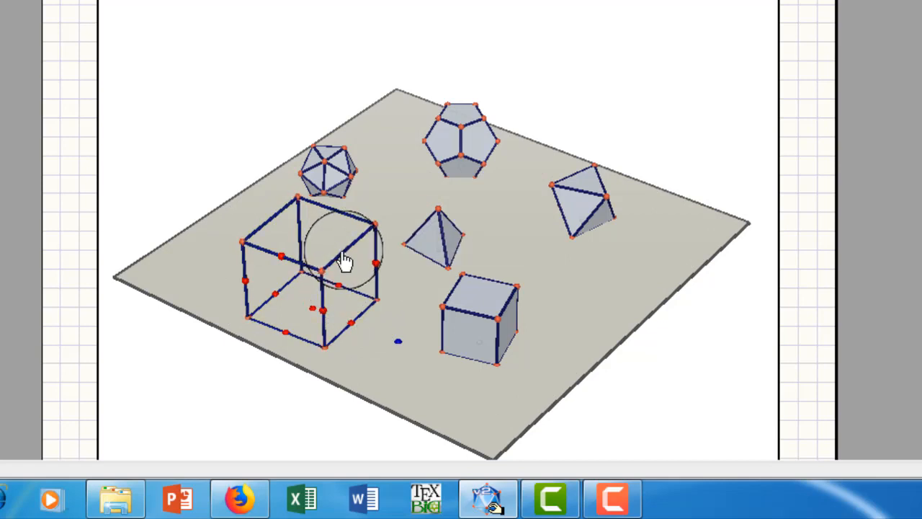
pyautogui.click(341, 236)
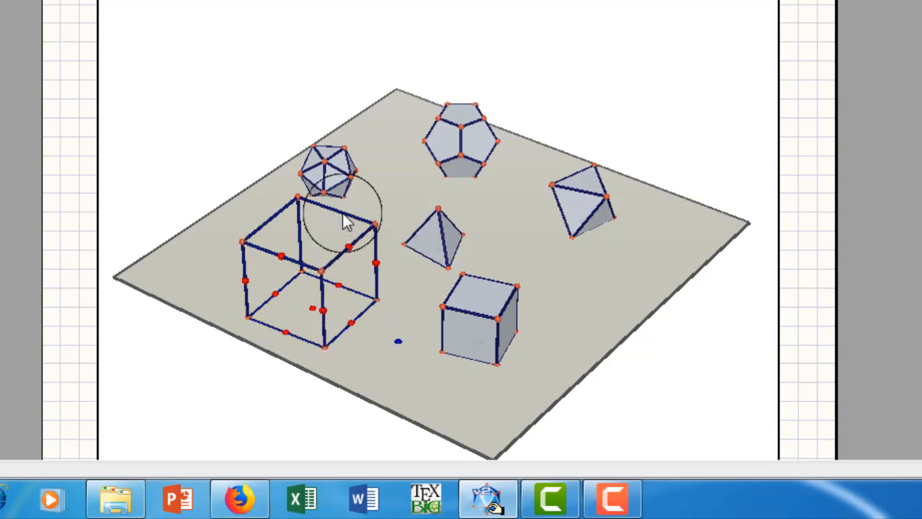
pyautogui.click(330, 209)
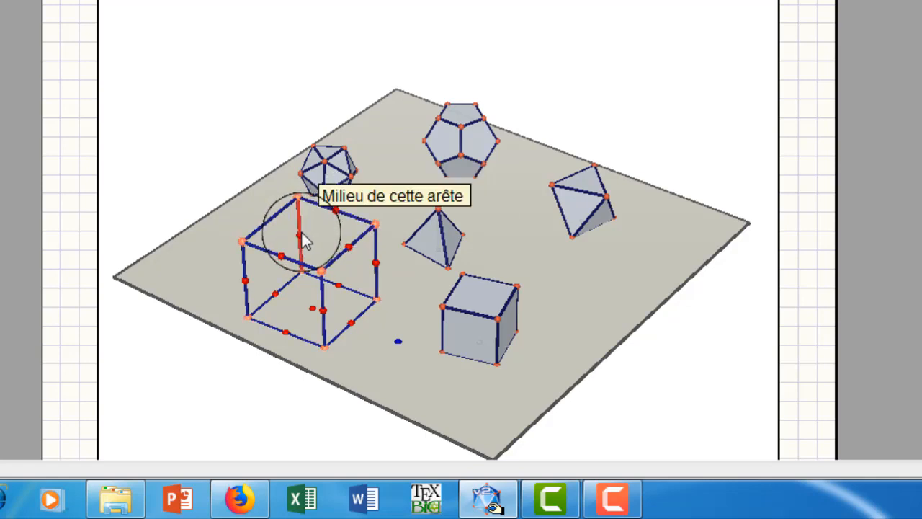
pyautogui.click(302, 234)
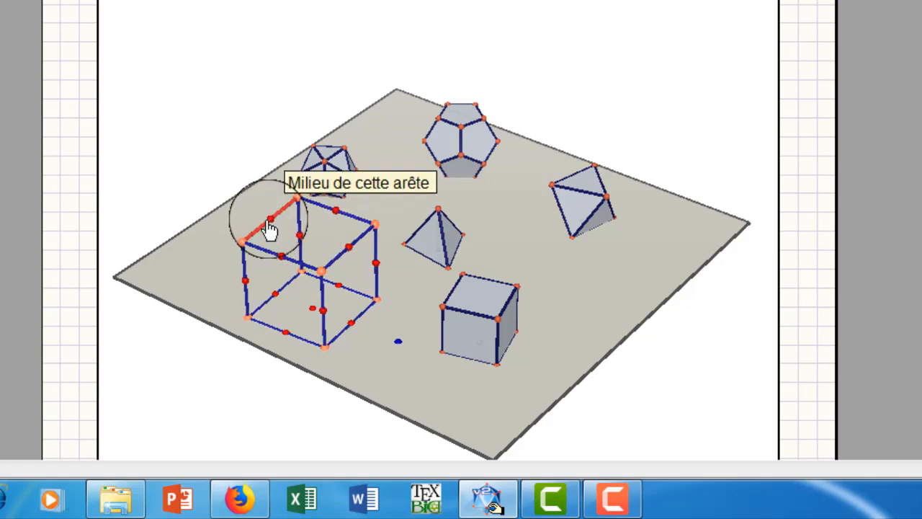
pyautogui.click(268, 229)
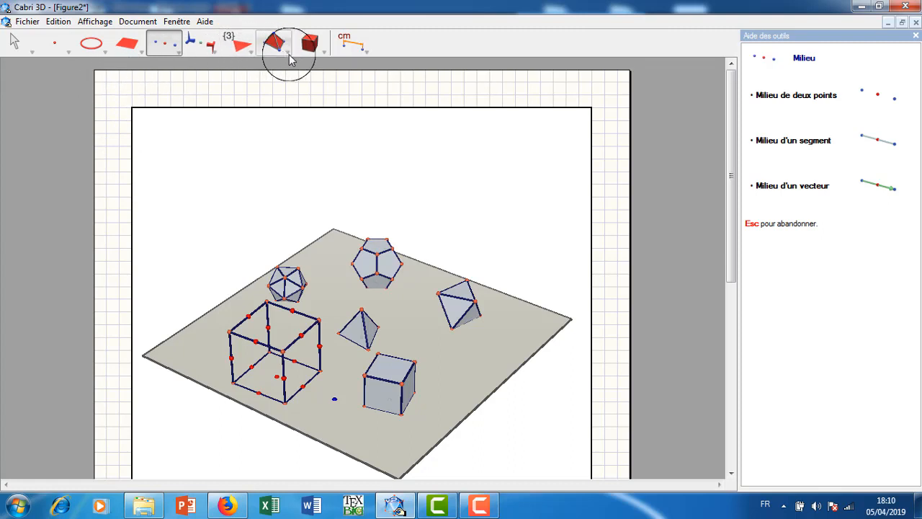
# Construct a convex polyhedron through the twelve edge midpoints of the large wireframe cube.
pyautogui.click(290, 55)
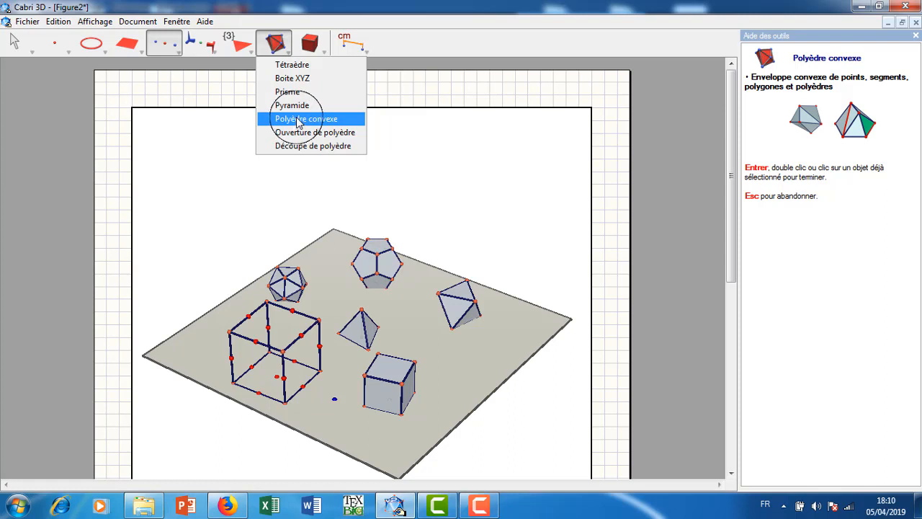
pyautogui.click(297, 120)
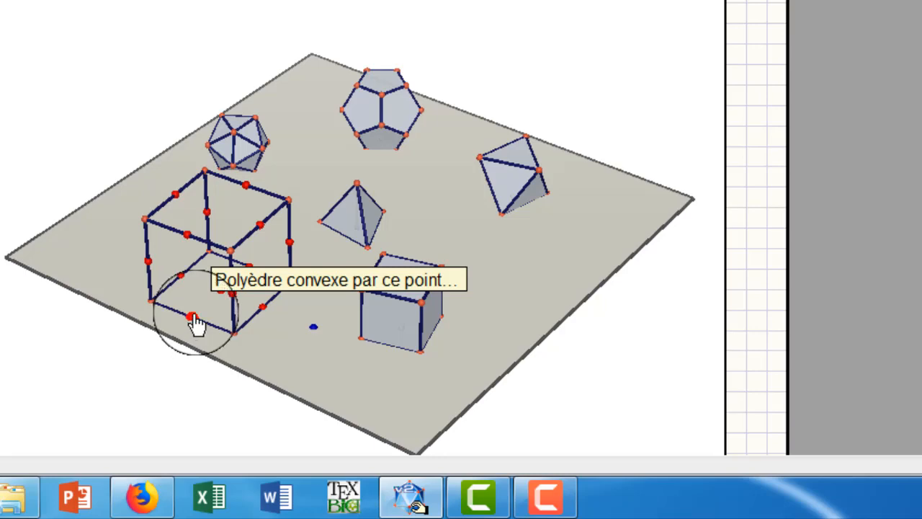
pyautogui.click(193, 320)
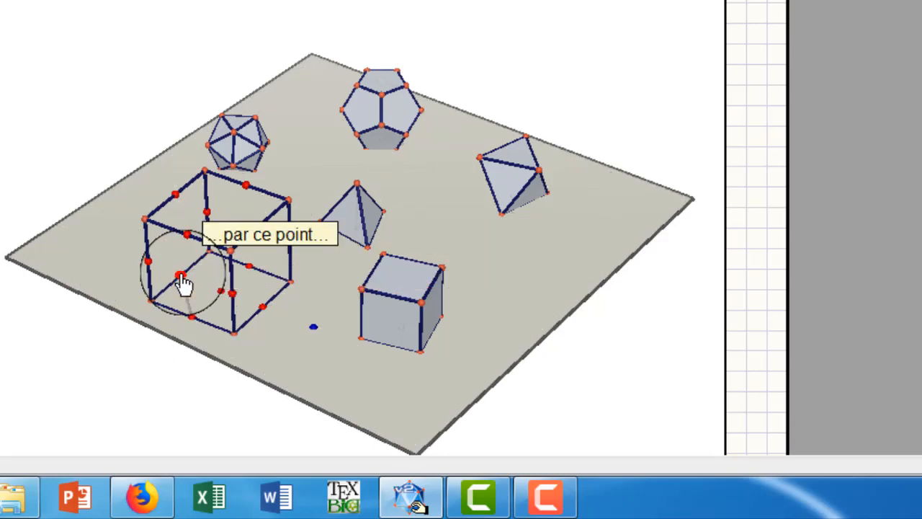
pyautogui.click(181, 276)
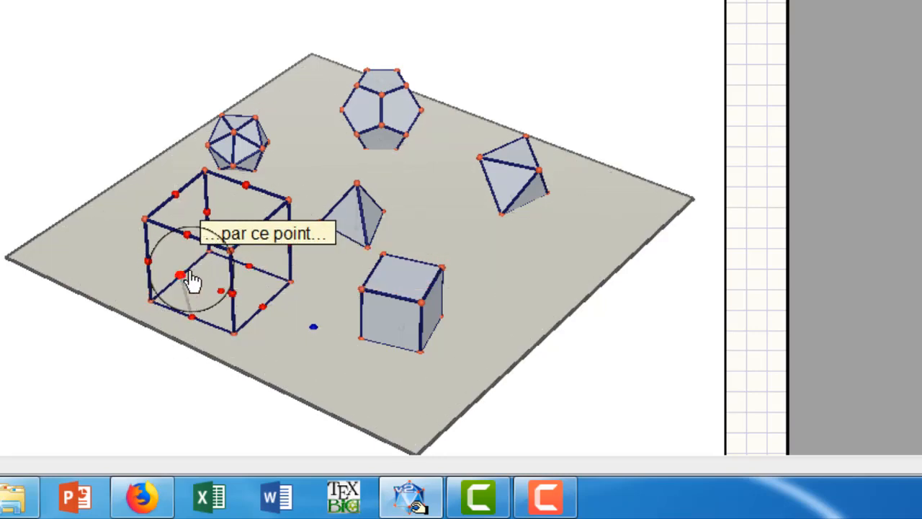
pyautogui.click(250, 273)
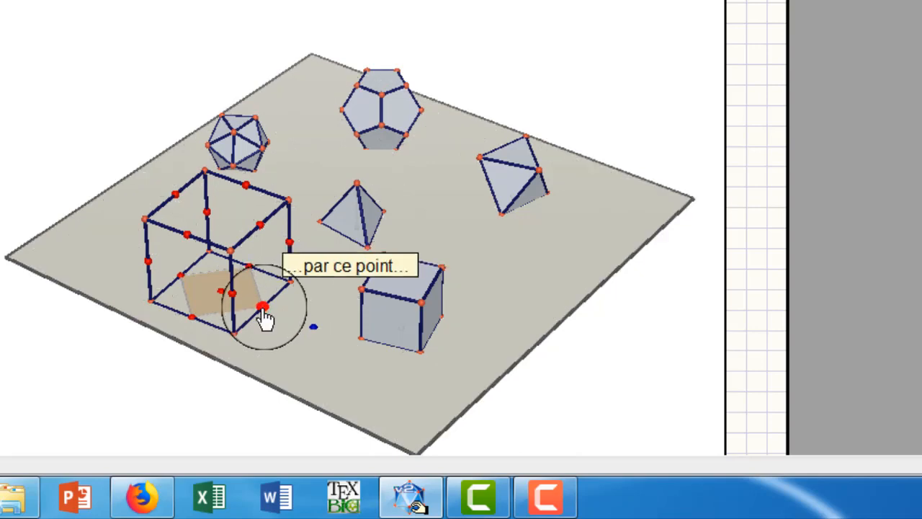
pyautogui.click(262, 308)
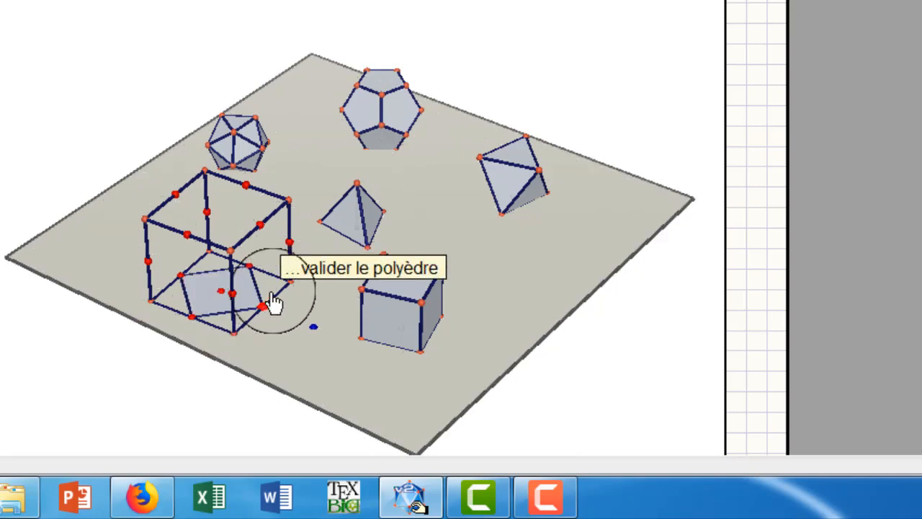
pyautogui.click(268, 311)
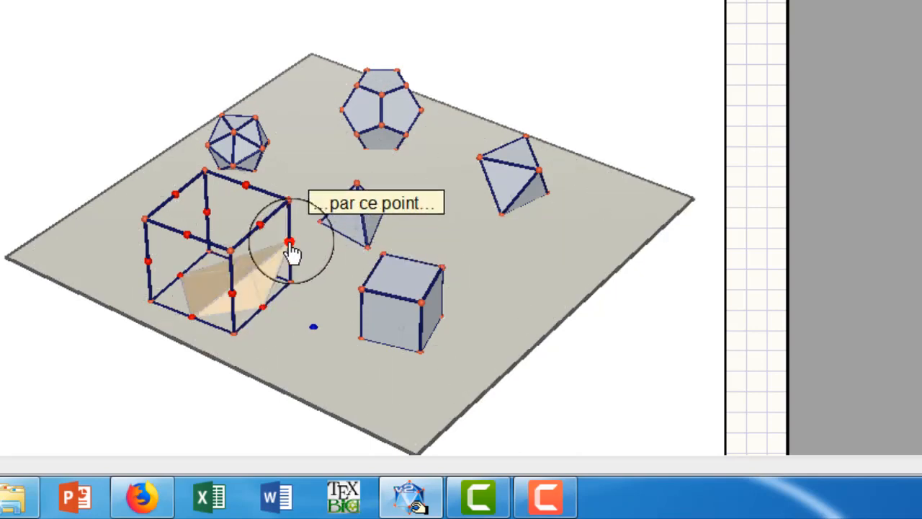
pyautogui.click(232, 301)
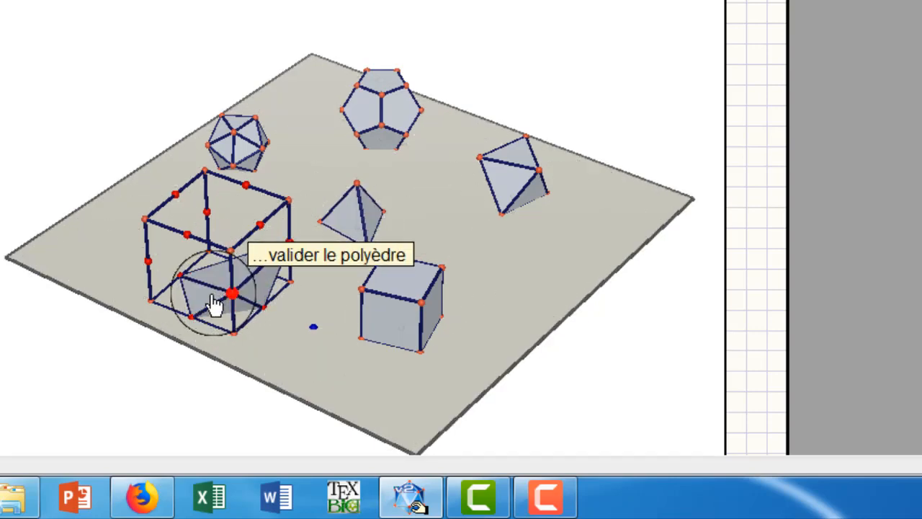
pyautogui.click(149, 264)
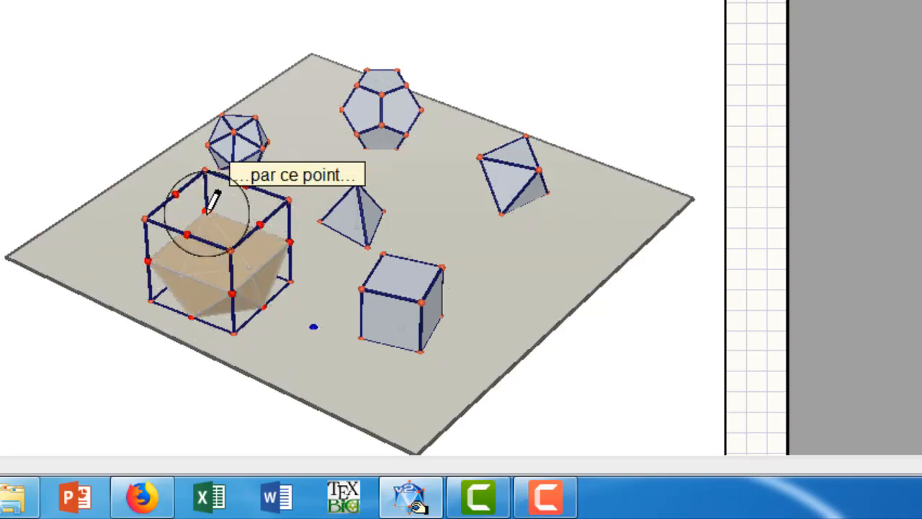
pyautogui.click(206, 216)
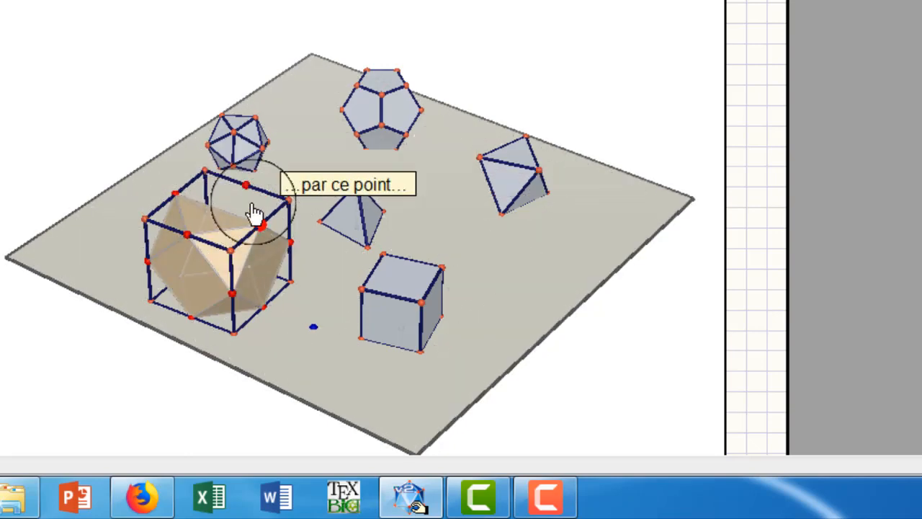
pyautogui.click(246, 189)
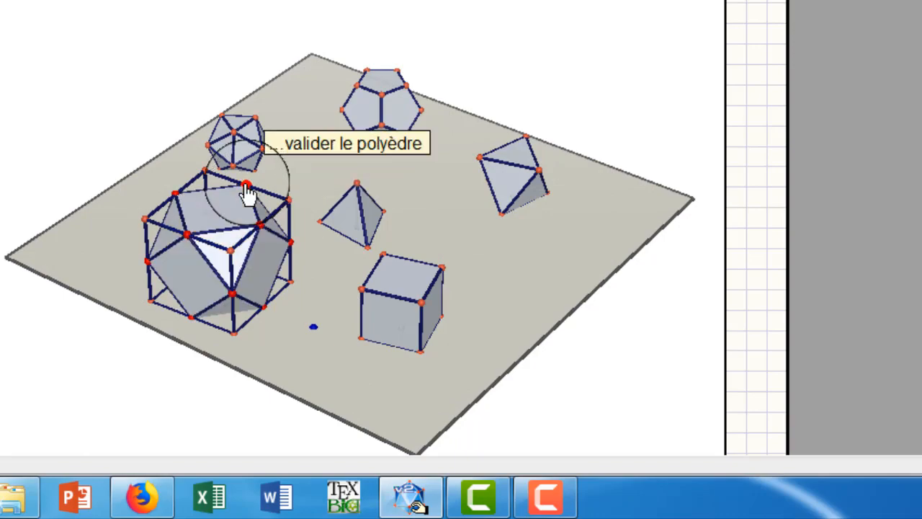
pyautogui.click(246, 189)
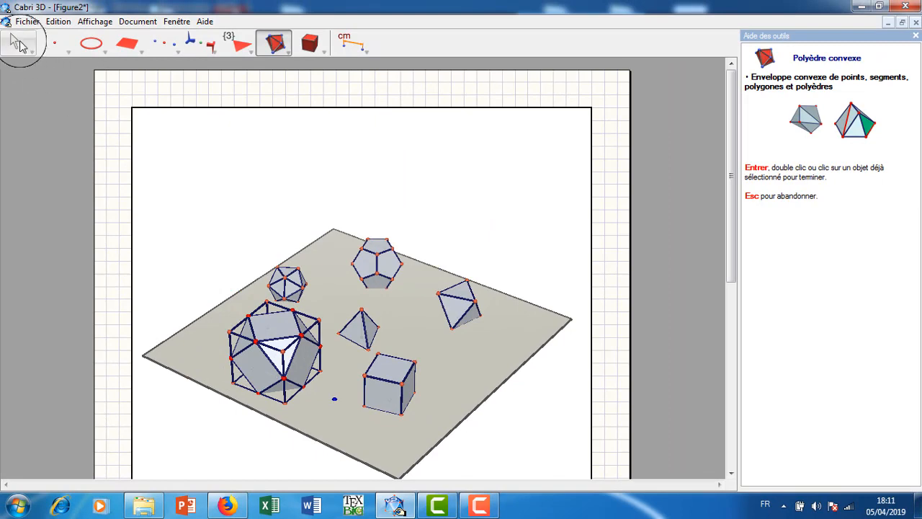
# Hide the wireframe cube around the new convex polyhedron.
pyautogui.click(19, 44)
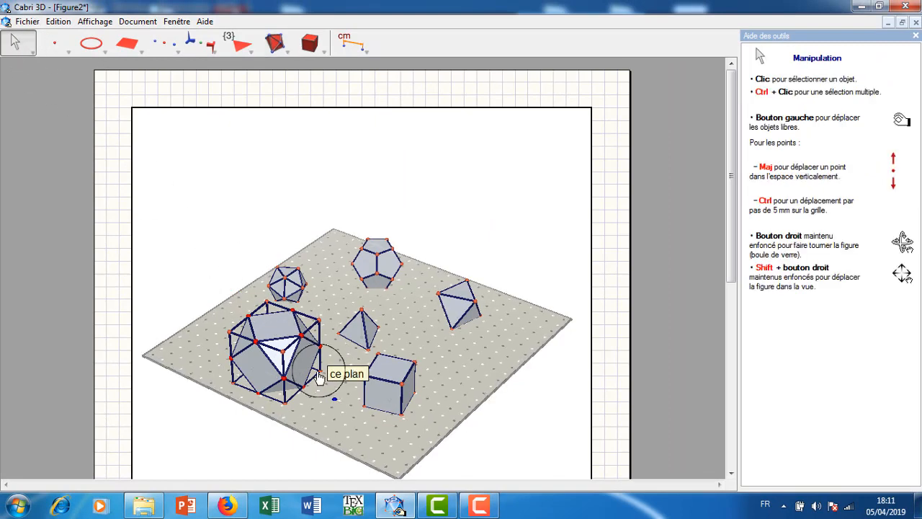
pyautogui.moveTo(310, 373); pyautogui.dragTo(400, 387, button='right')
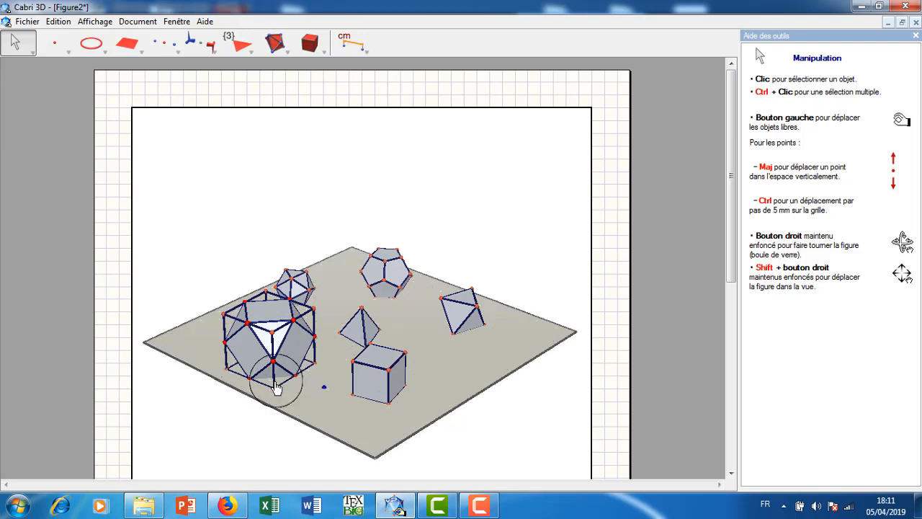
pyautogui.rightClick(273, 339)
pyautogui.click(304, 328)
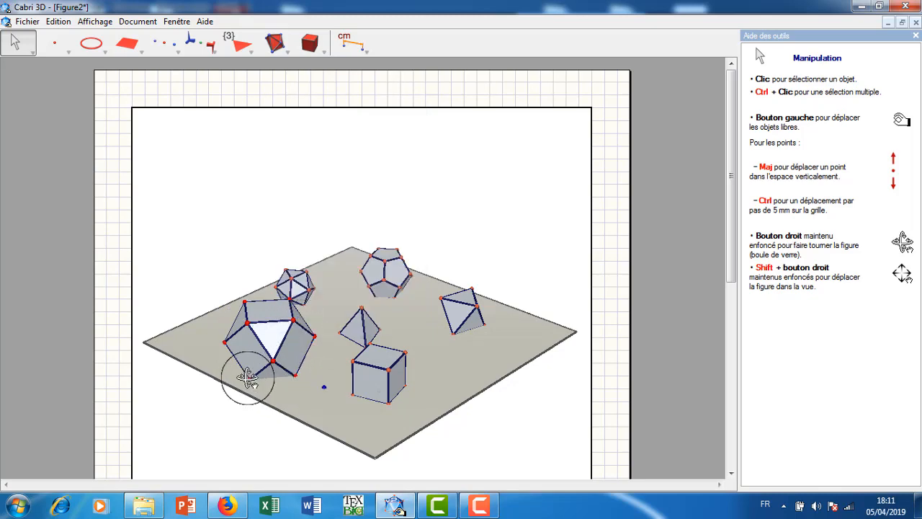
pyautogui.moveTo(247, 380); pyautogui.dragTo(292, 384, button='right')
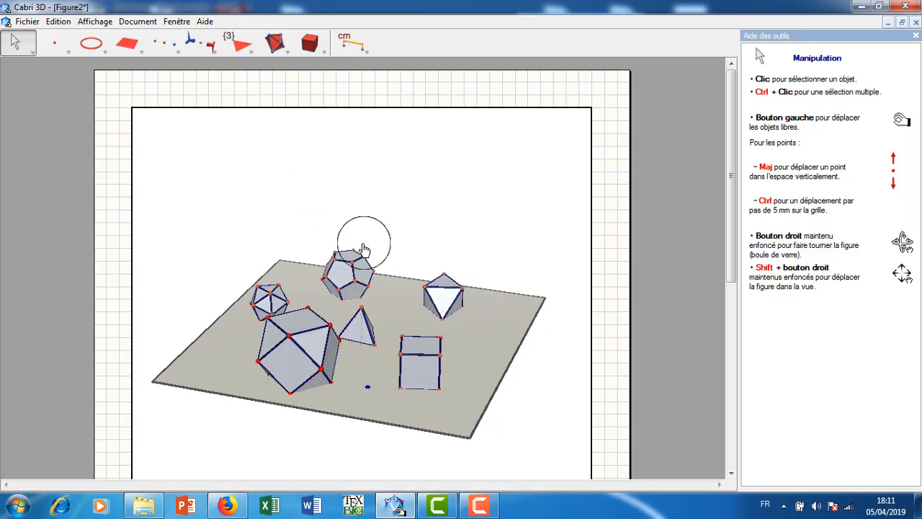
# Show the hidden objects and move the large cube's free base vertex on the plane to make the cube smaller and turn it.
pyautogui.click(176, 22)
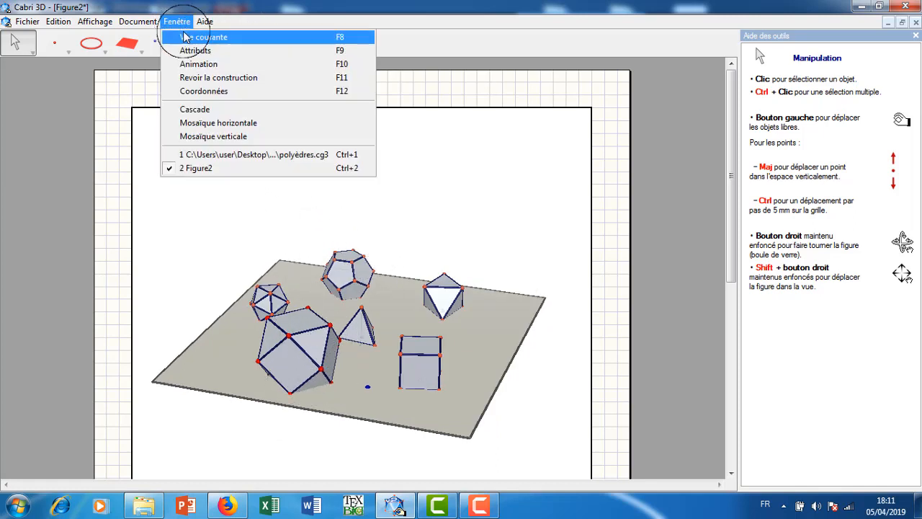
pyautogui.click(185, 37)
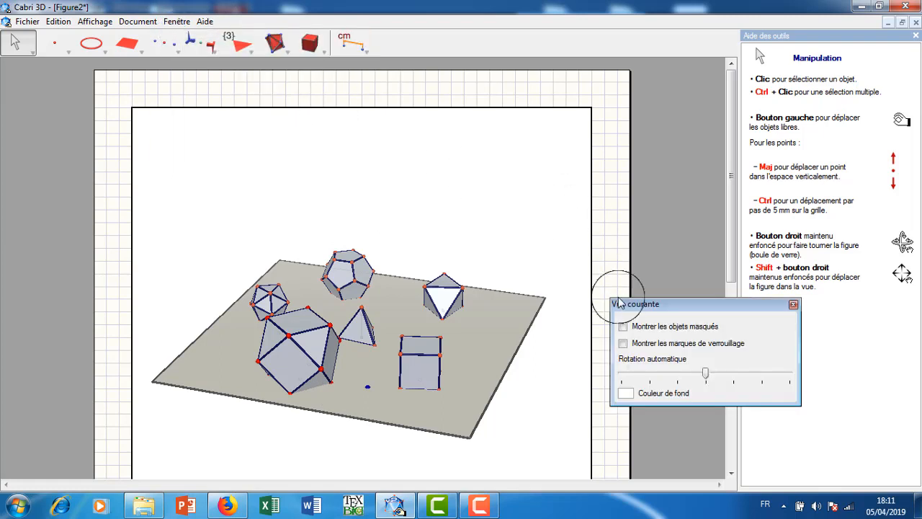
pyautogui.click(623, 328)
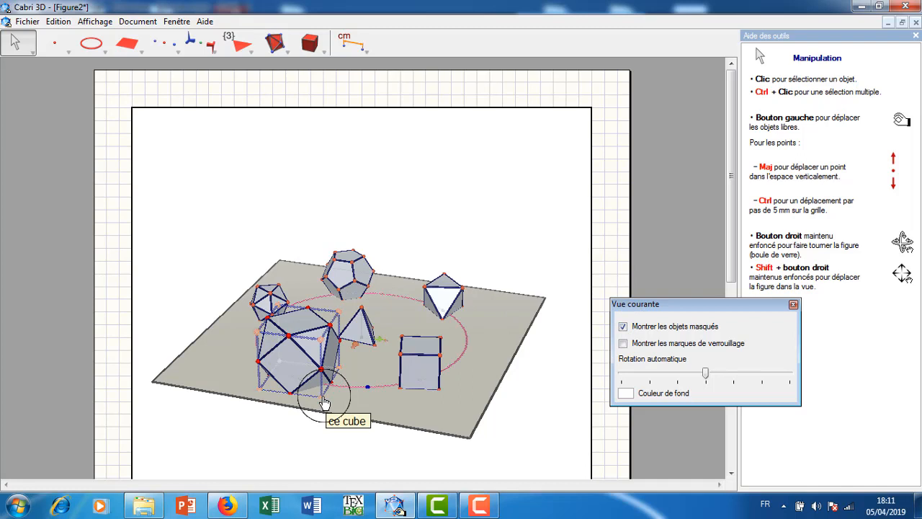
pyautogui.moveTo(323, 402); pyautogui.dragTo(329, 388)
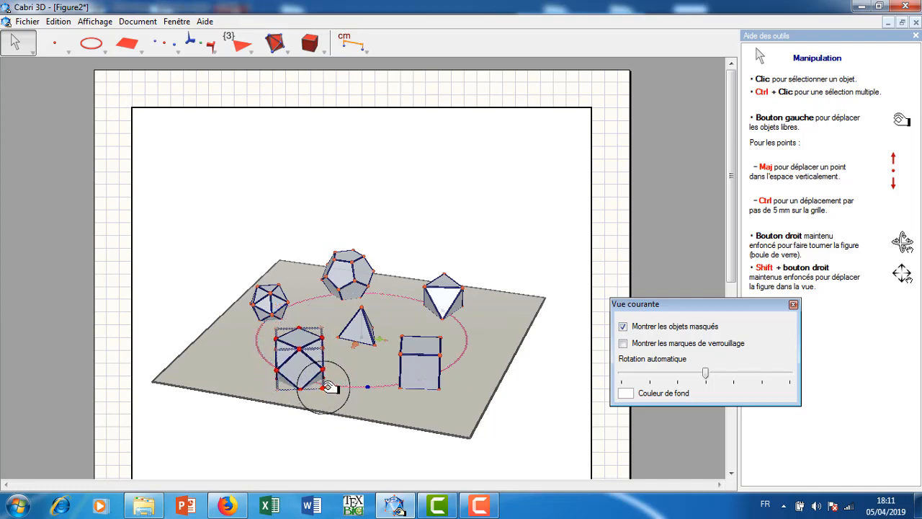
# Turn off the display of hidden objects and close the current view settings.
pyautogui.click(623, 326)
pyautogui.moveTo(526, 382)
pyautogui.mouseDown(button='right')
pyautogui.moveTo(437, 381)
pyautogui.moveTo(413, 370)
pyautogui.moveTo(415, 380)
pyautogui.moveTo(508, 363)
pyautogui.moveTo(505, 372)
pyautogui.moveTo(530, 372)
pyautogui.moveTo(530, 385)
pyautogui.mouseUp(button='right')
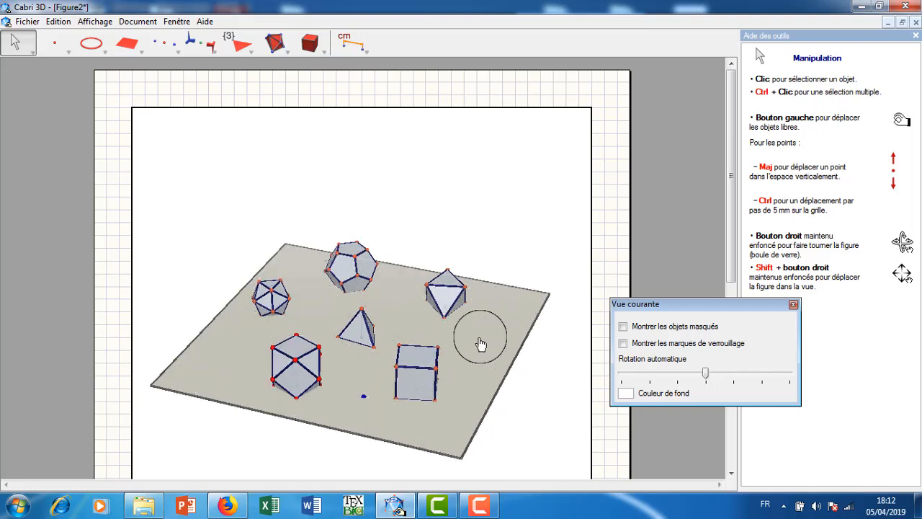
pyautogui.click(794, 305)
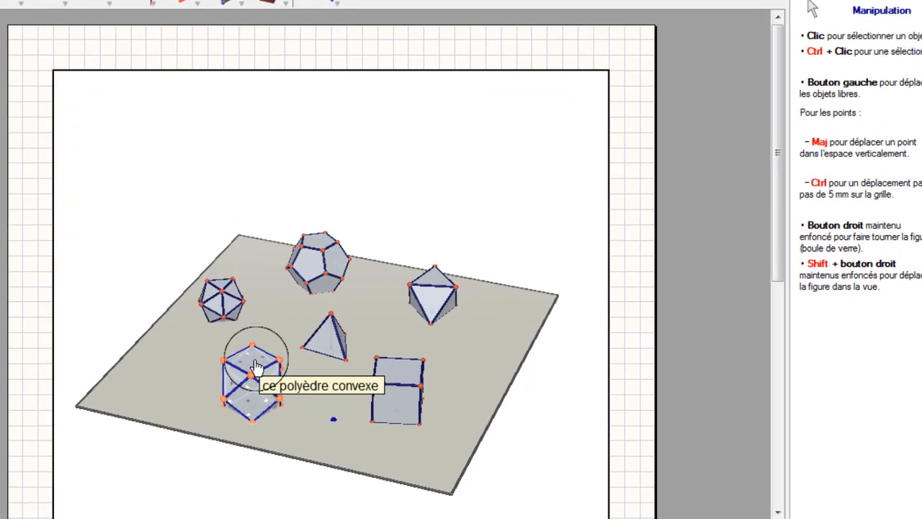
# Set the point size of the convex polyhedron to Très petit.
pyautogui.rightClick(300, 353)
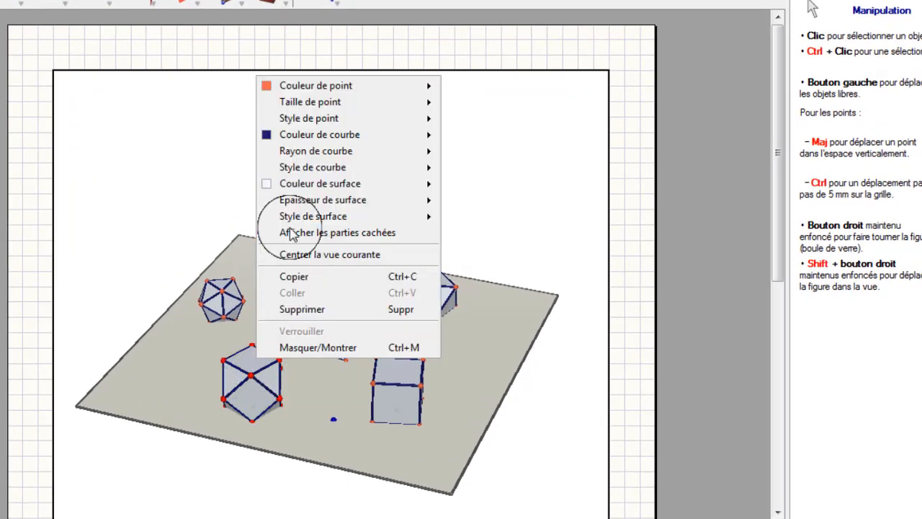
pyautogui.moveTo(328, 91)
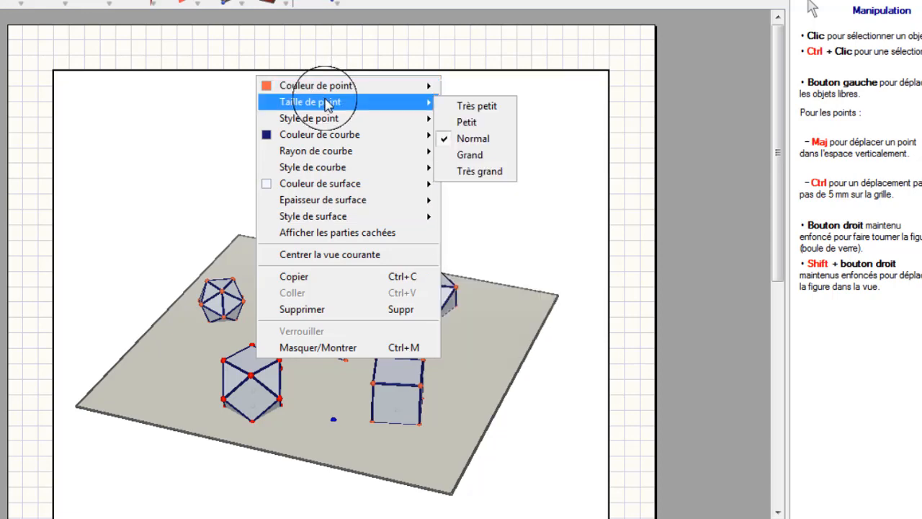
pyautogui.click(475, 108)
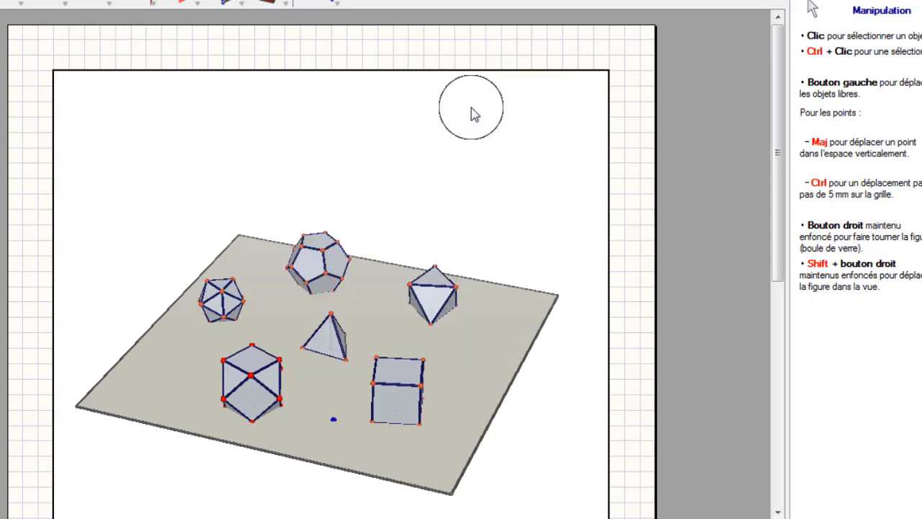
# Colour the convex polyhedron's edges bright green and set their curve radius to Très petit.
pyautogui.rightClick(265, 380)
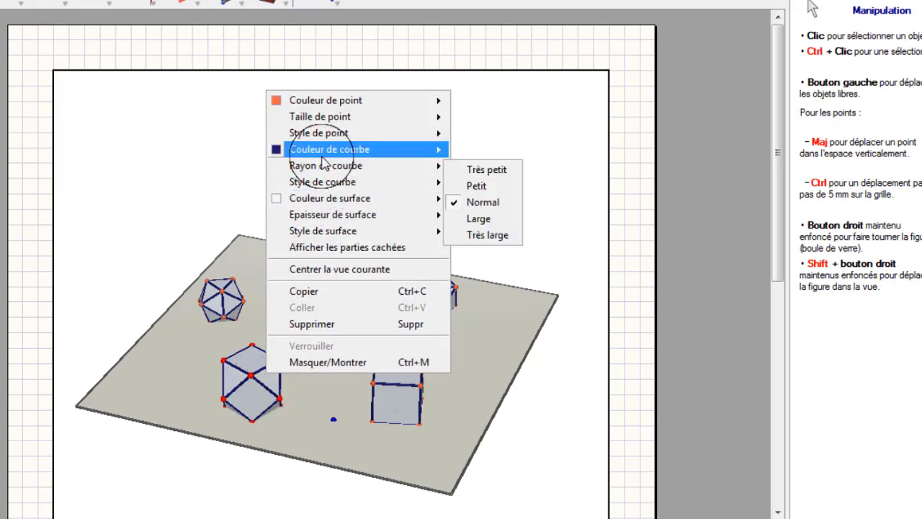
pyautogui.moveTo(322, 156)
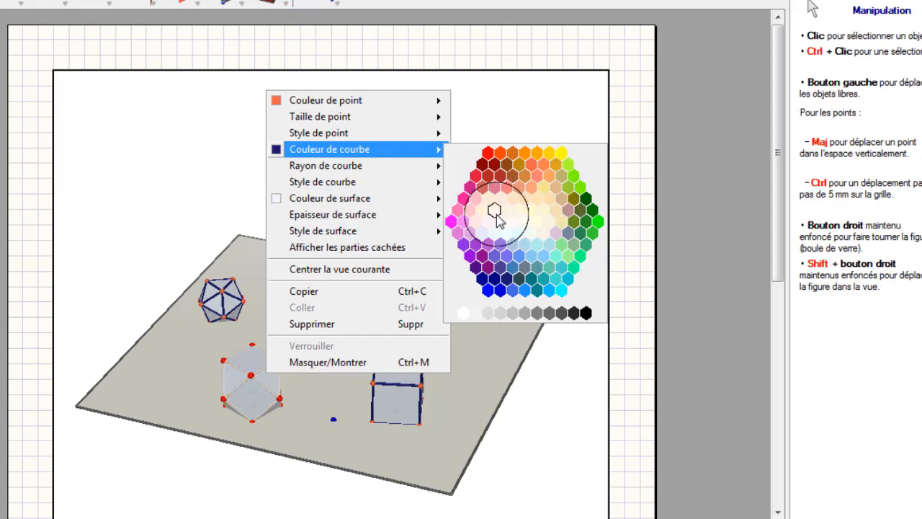
pyautogui.click(574, 178)
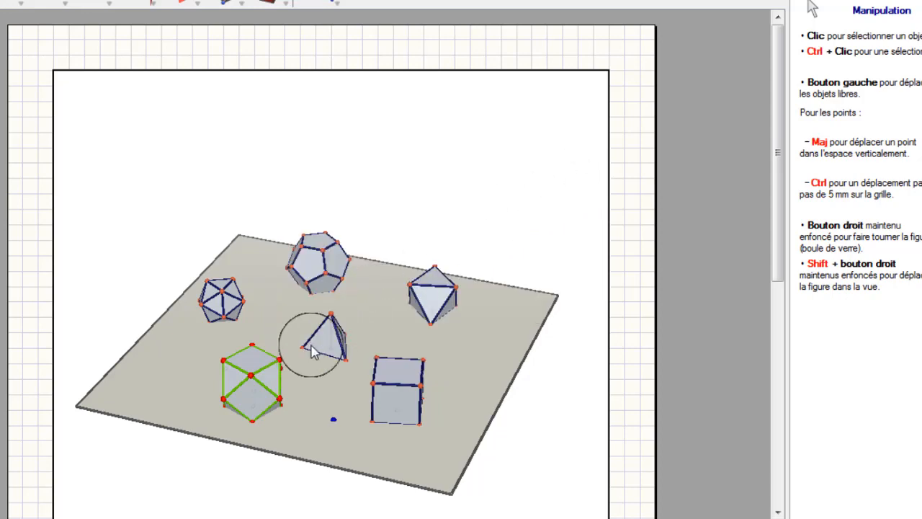
pyautogui.rightClick(268, 379)
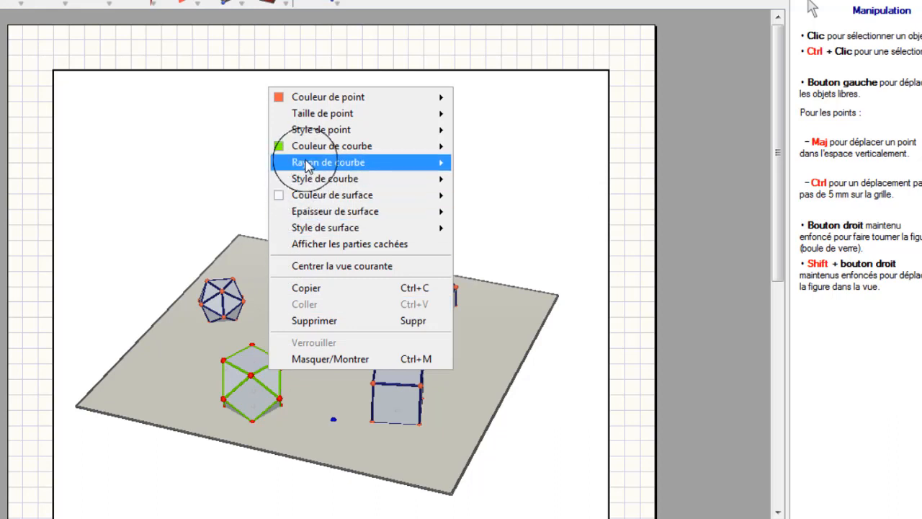
pyautogui.moveTo(298, 164)
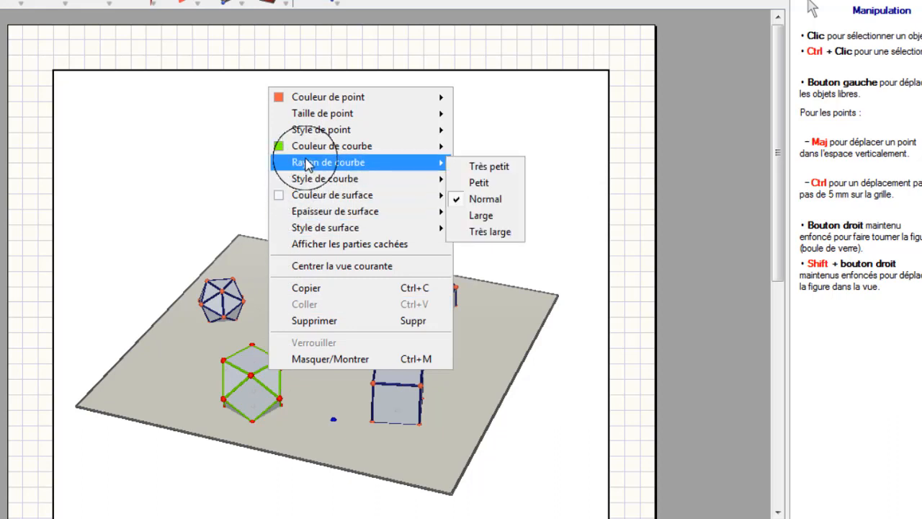
pyautogui.click(482, 168)
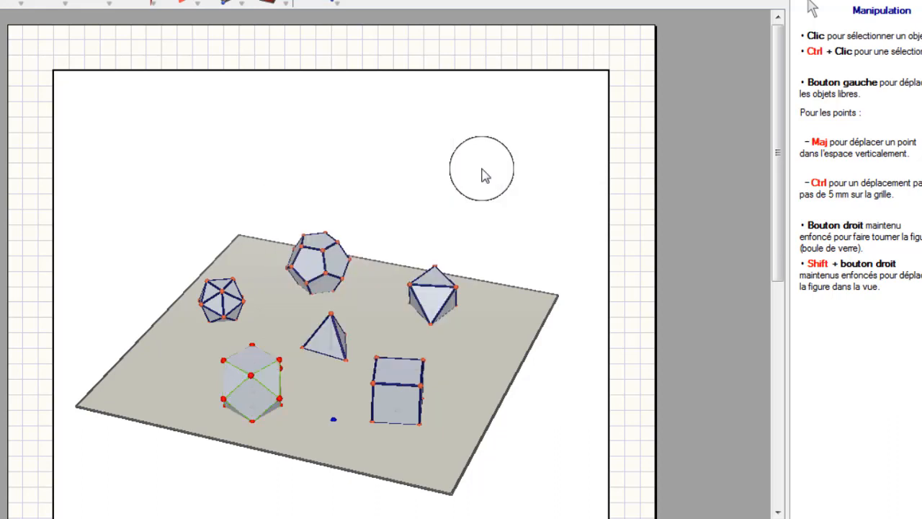
# Set the surface colour of the convex polyhedron to teal.
pyautogui.rightClick(258, 370)
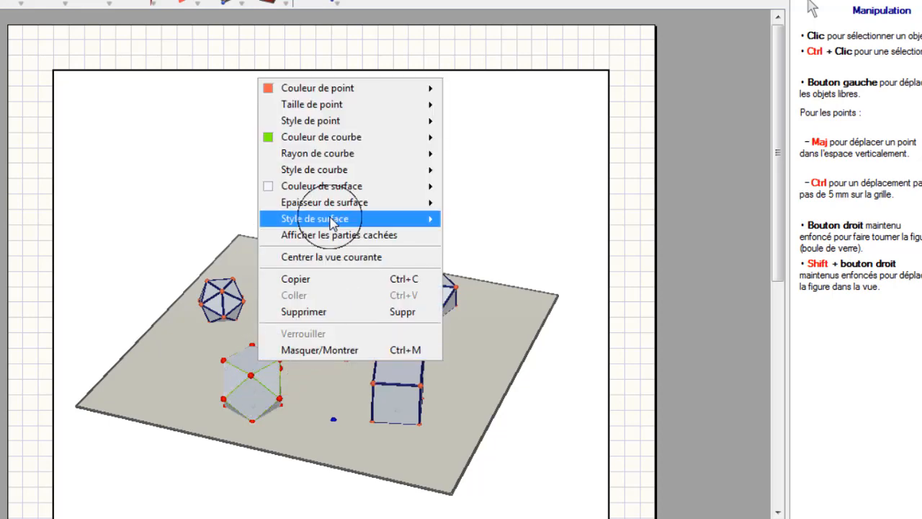
pyautogui.moveTo(333, 221)
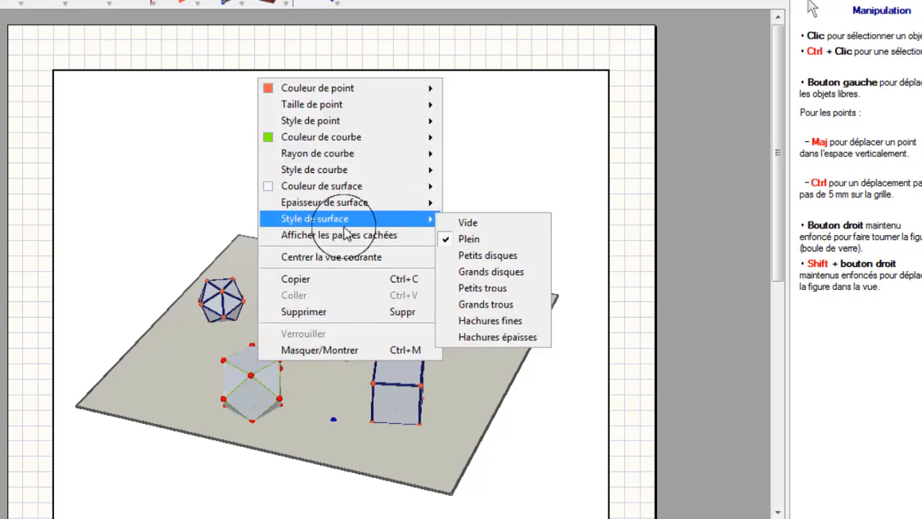
pyautogui.moveTo(346, 201)
pyautogui.moveTo(374, 186)
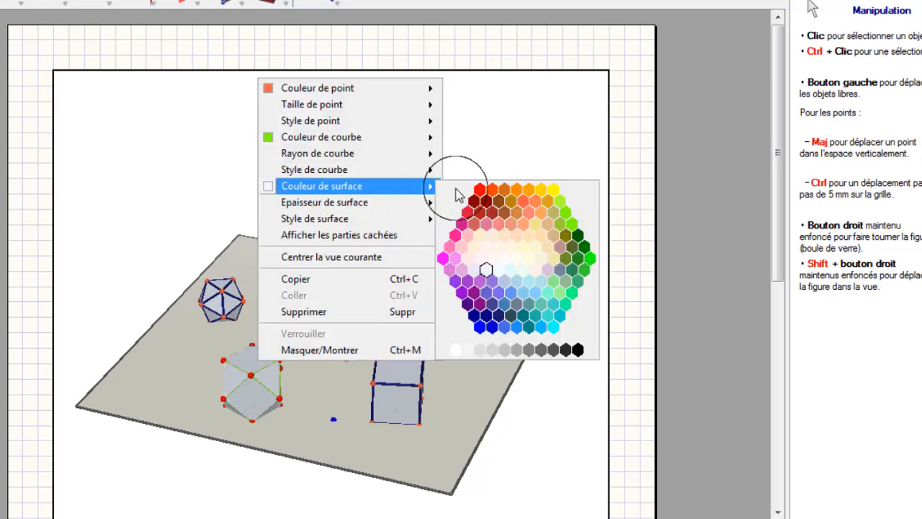
pyautogui.click(560, 317)
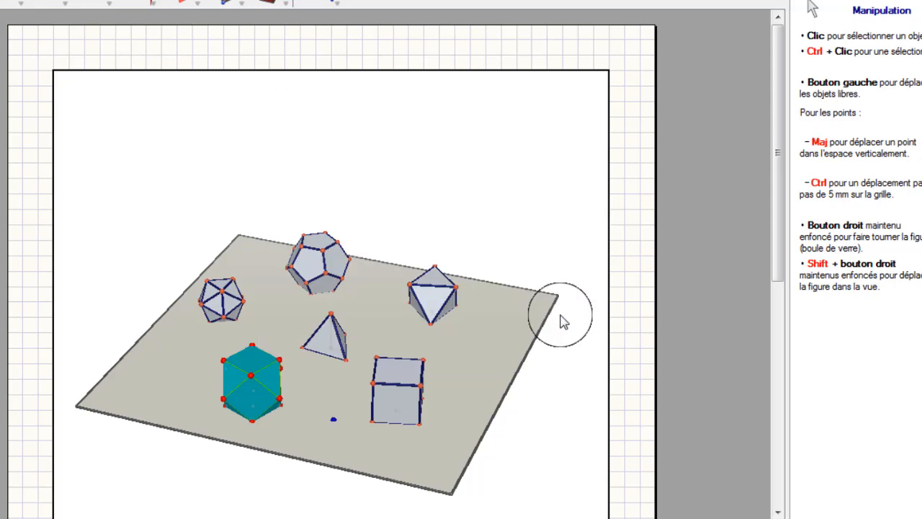
# Hide the teal convex polyhedron so that only its defining points are left on the plane.
pyautogui.moveTo(505, 347); pyautogui.dragTo(445, 345, button='right')
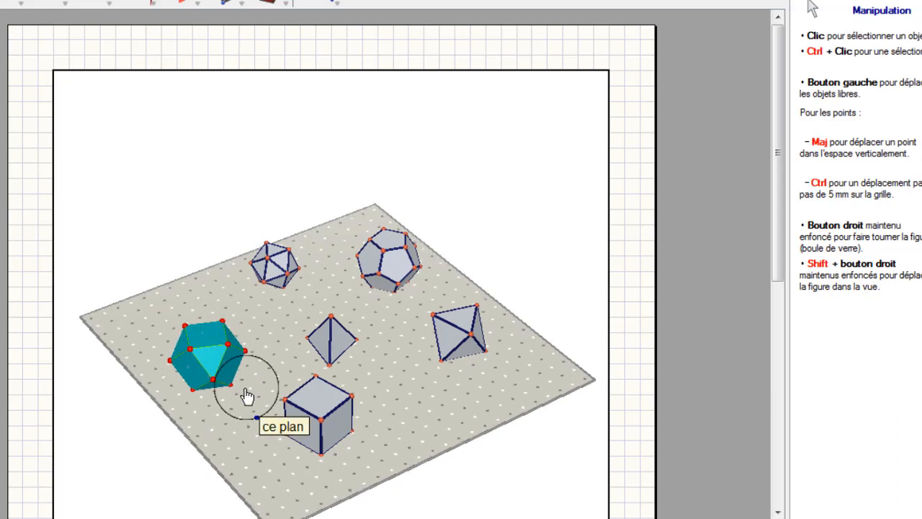
pyautogui.rightClick(211, 343)
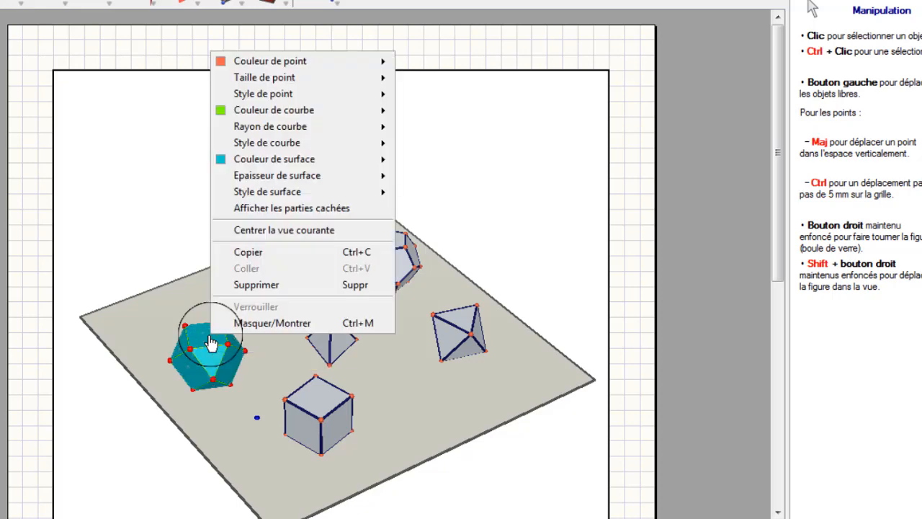
pyautogui.click(272, 322)
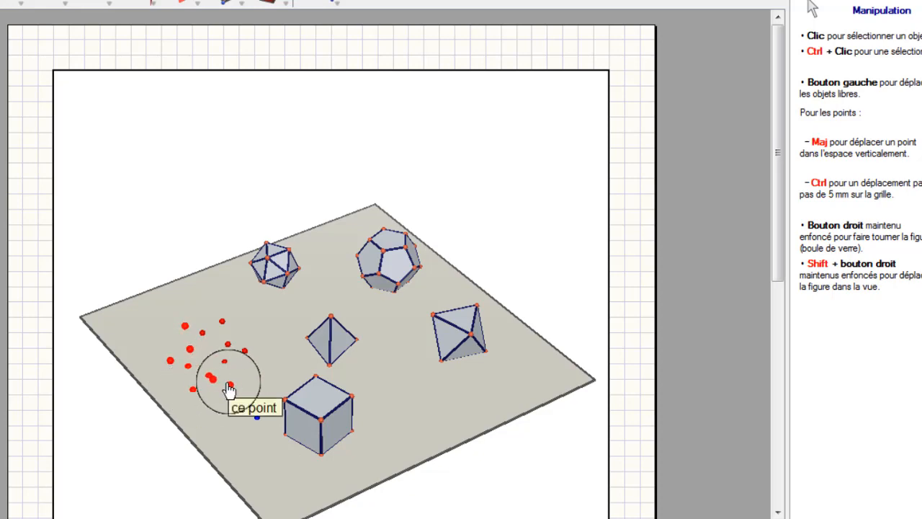
# Colour the selected edge midpoints of the hidden solid bright green and set their point size to Très petit.
pyautogui.rightClick(223, 325)
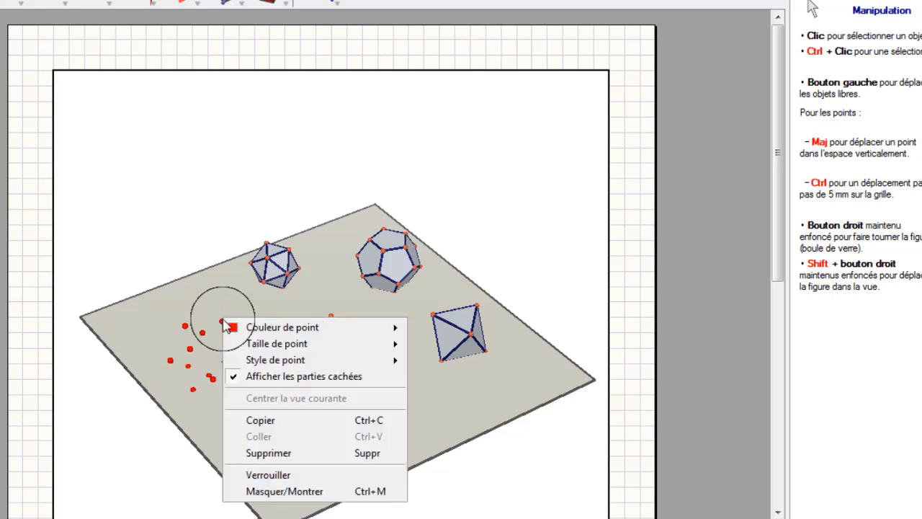
pyautogui.moveTo(252, 328)
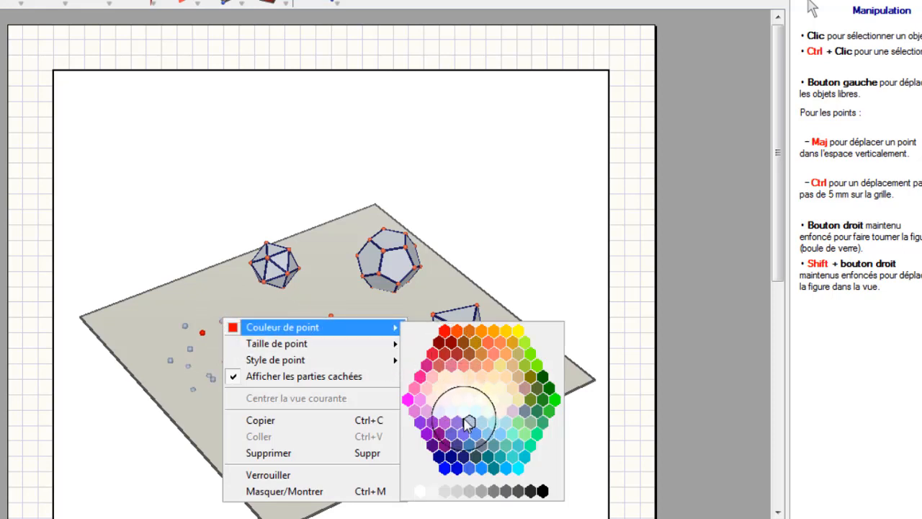
pyautogui.click(538, 369)
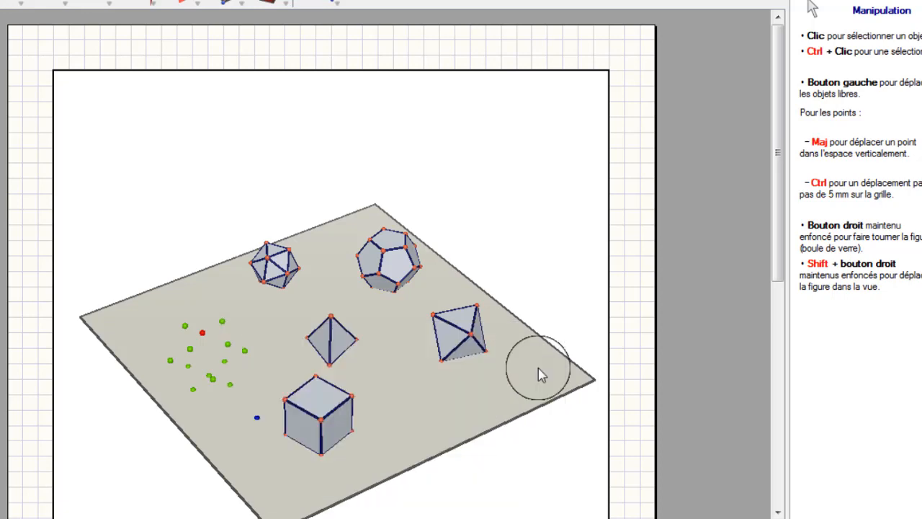
pyautogui.rightClick(228, 351)
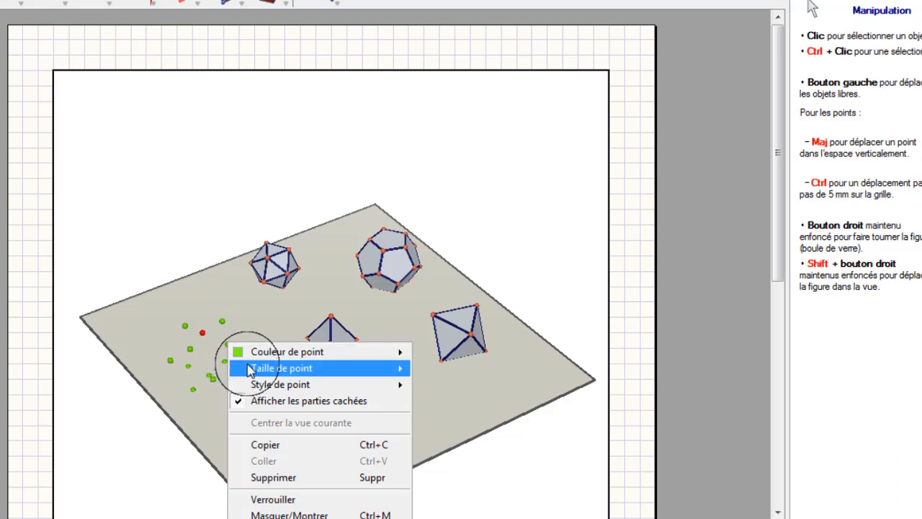
pyautogui.moveTo(256, 367)
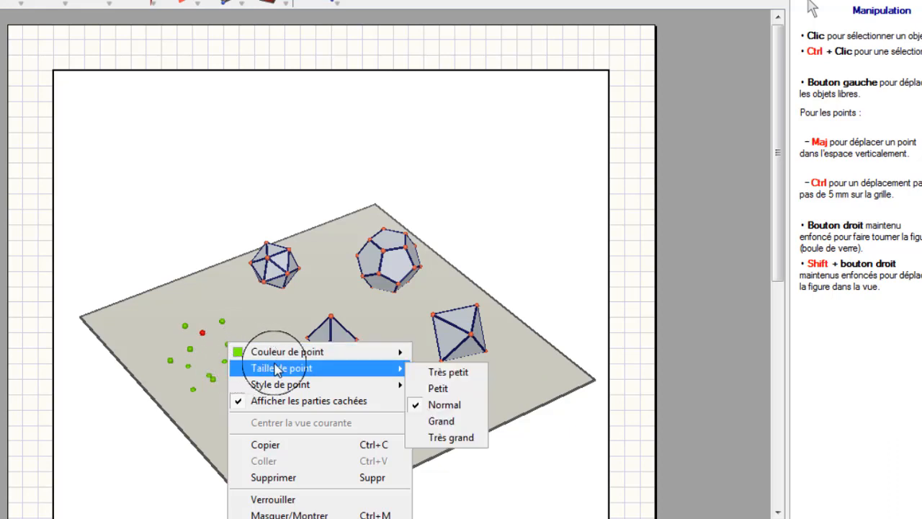
pyautogui.click(443, 374)
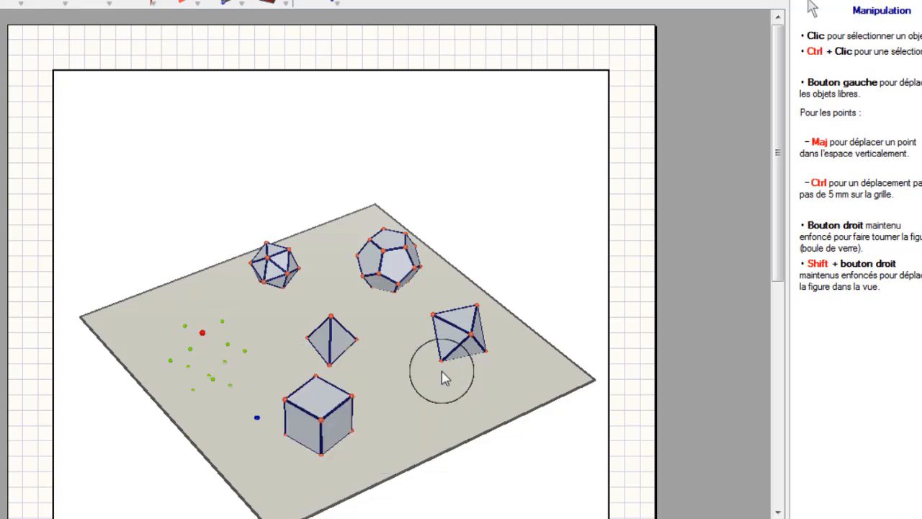
# Colour the remaining red point among the green midpoints bright green and set its size to Très petit.
pyautogui.rightClick(202, 337)
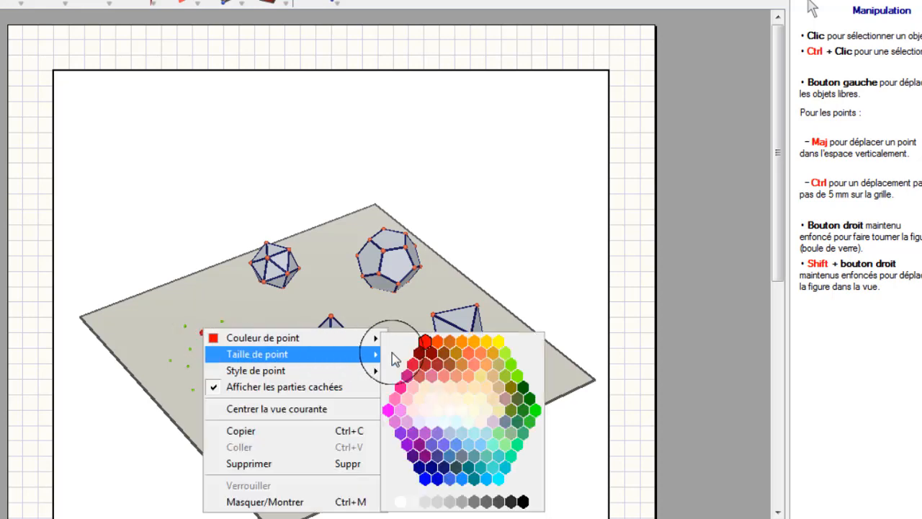
pyautogui.click(512, 371)
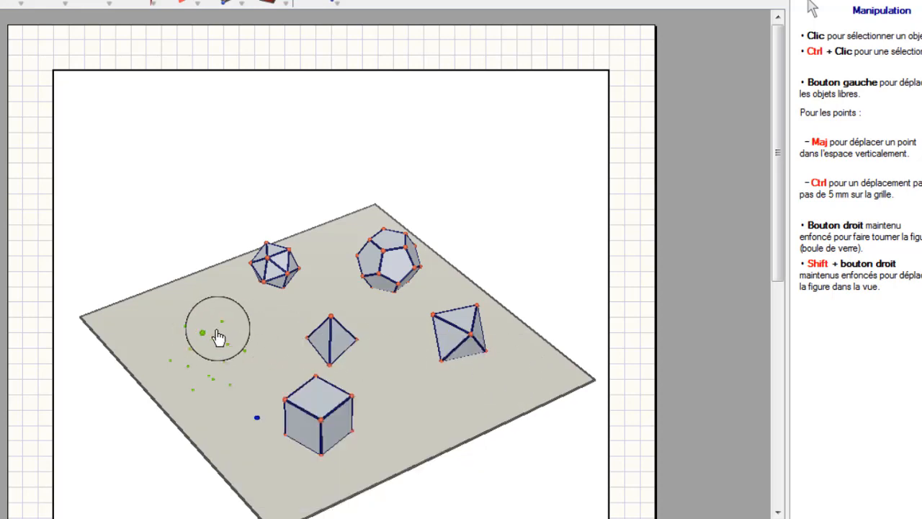
pyautogui.rightClick(205, 339)
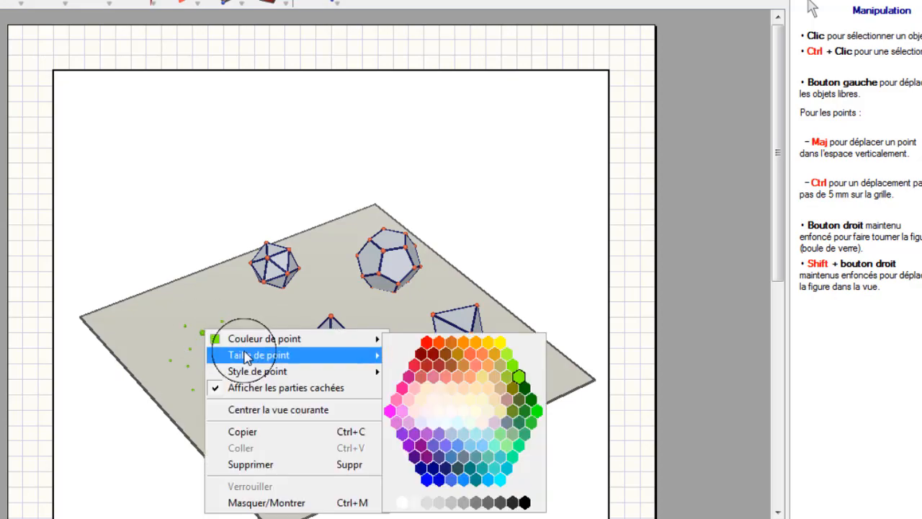
pyautogui.moveTo(363, 356)
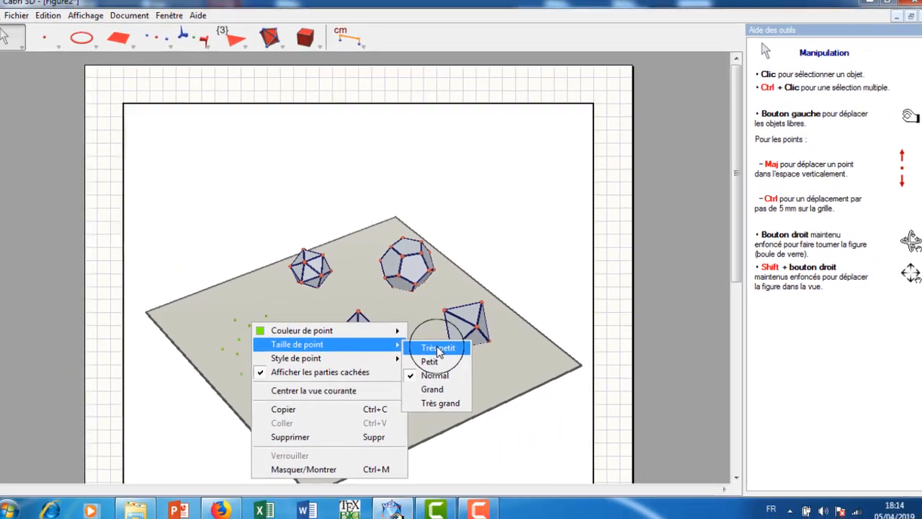
pyautogui.click(425, 359)
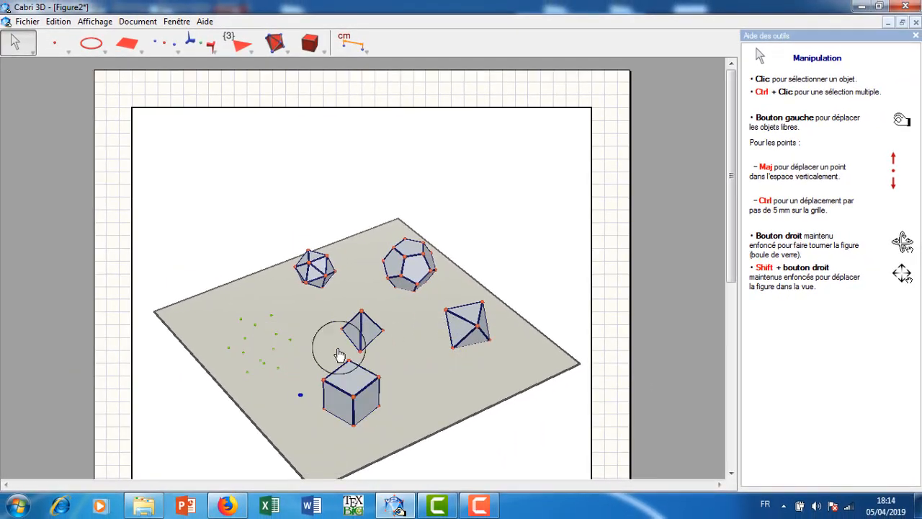
# Display the hidden objects, unhide the teal convex polyhedron and close the current view settings.
pyautogui.click(204, 22)
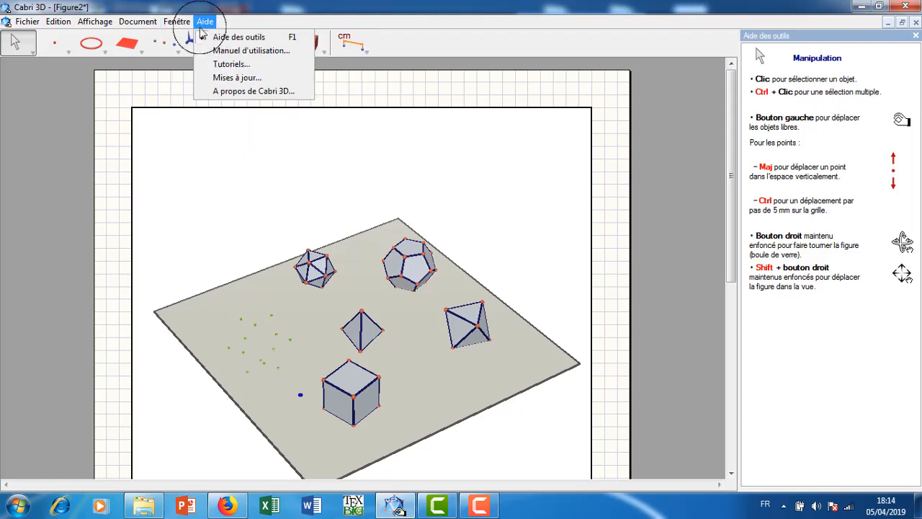
pyautogui.moveTo(176, 22)
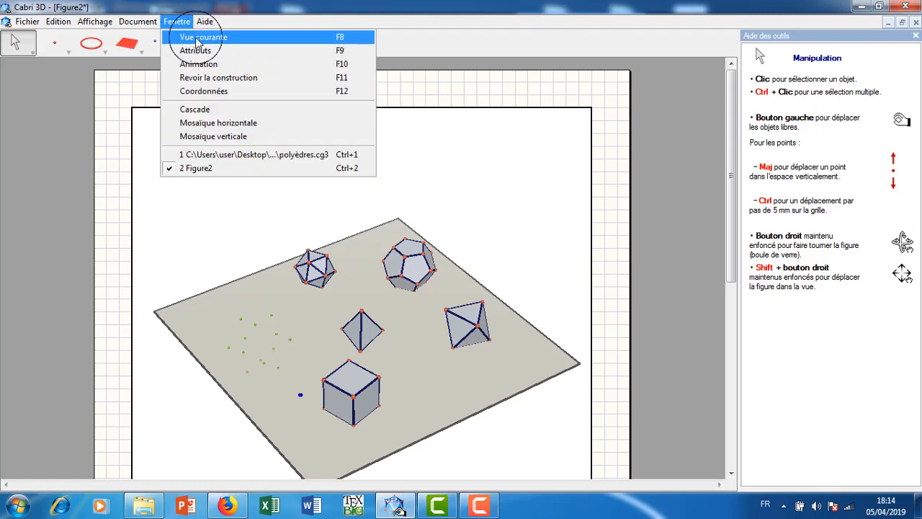
pyautogui.click(193, 36)
pyautogui.click(622, 326)
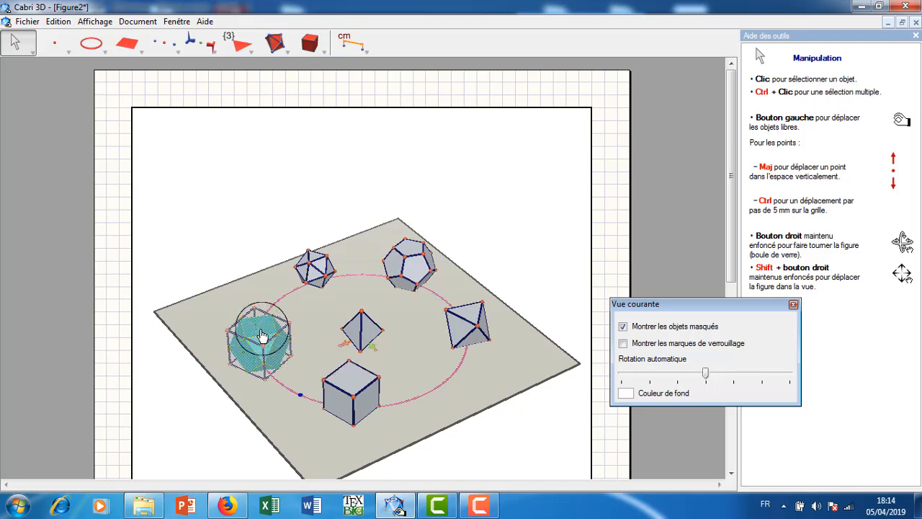
pyautogui.rightClick(263, 334)
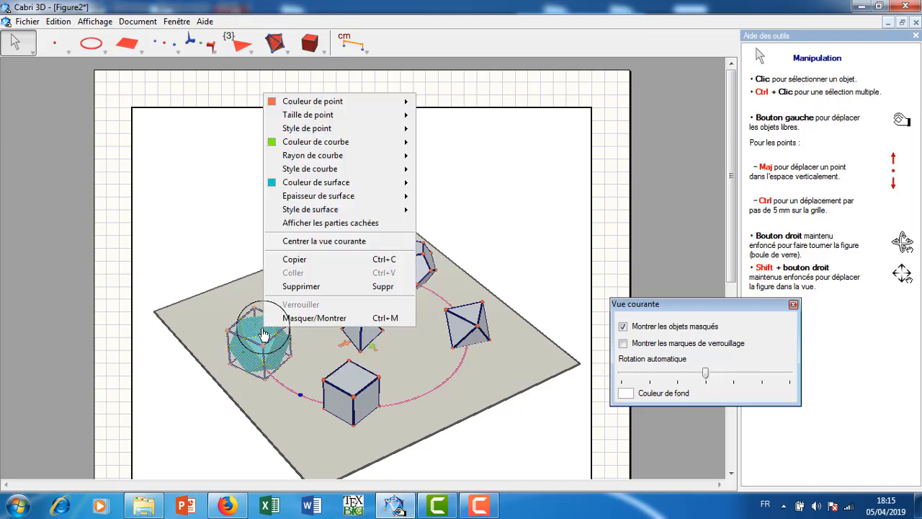
pyautogui.click(299, 314)
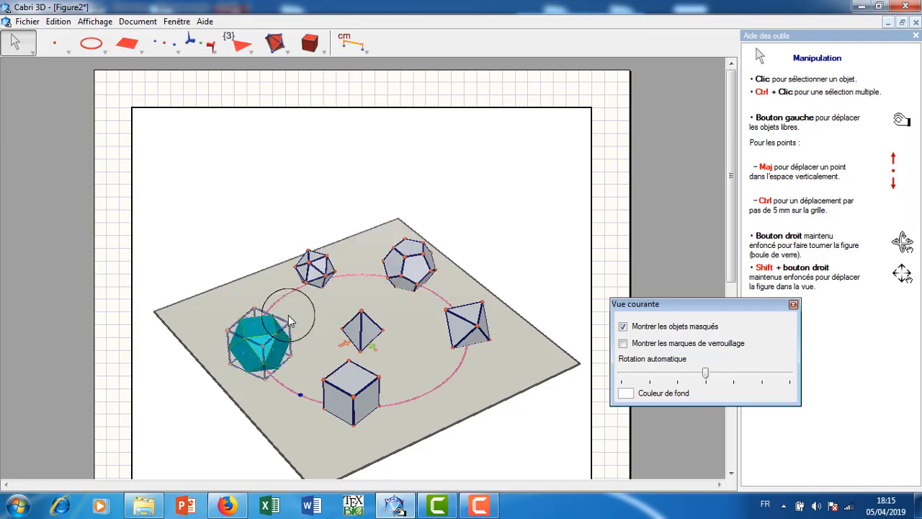
pyautogui.click(793, 304)
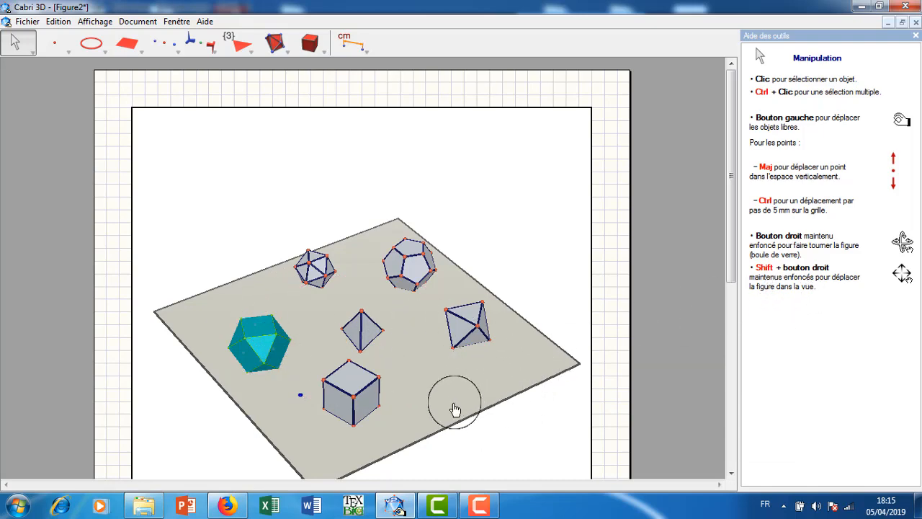
# Set the point size of the grey cube to Très petit.
pyautogui.moveTo(455, 409); pyautogui.dragTo(364, 382, button='right')
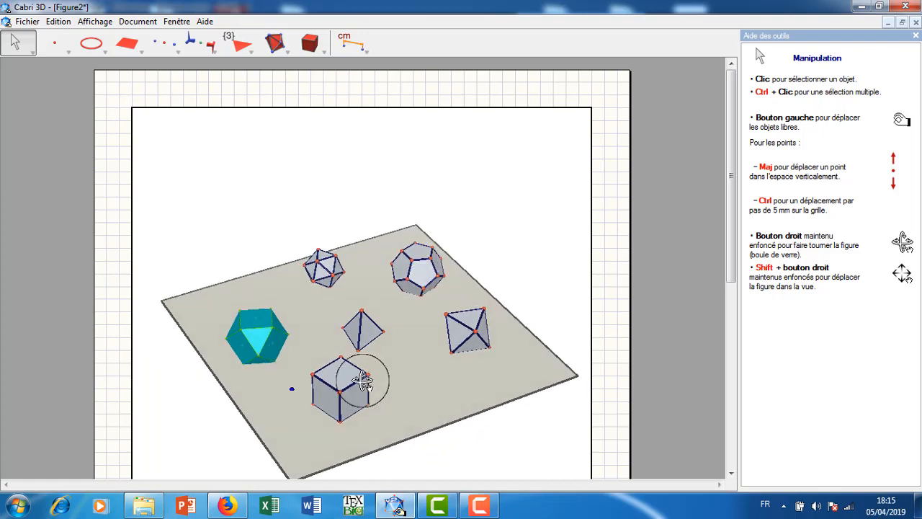
pyautogui.rightClick(419, 387)
pyautogui.click(339, 376)
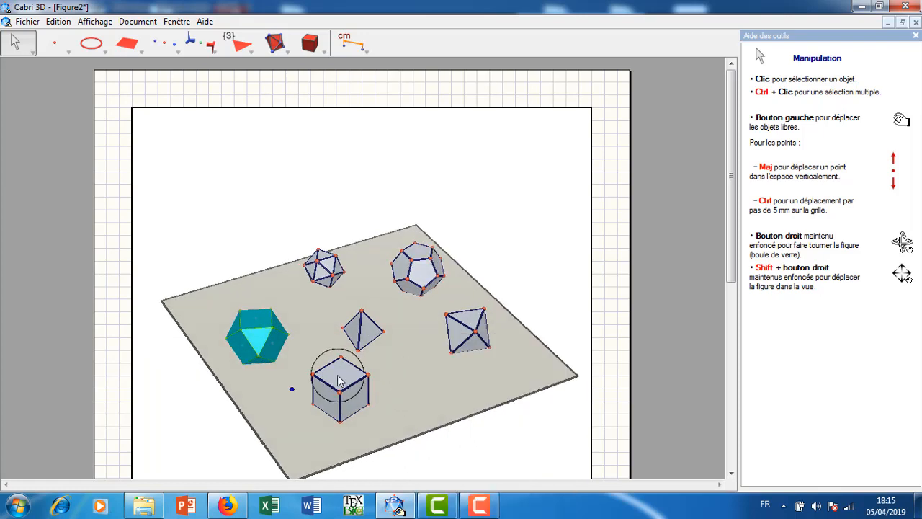
pyautogui.rightClick(337, 376)
pyautogui.click(338, 380)
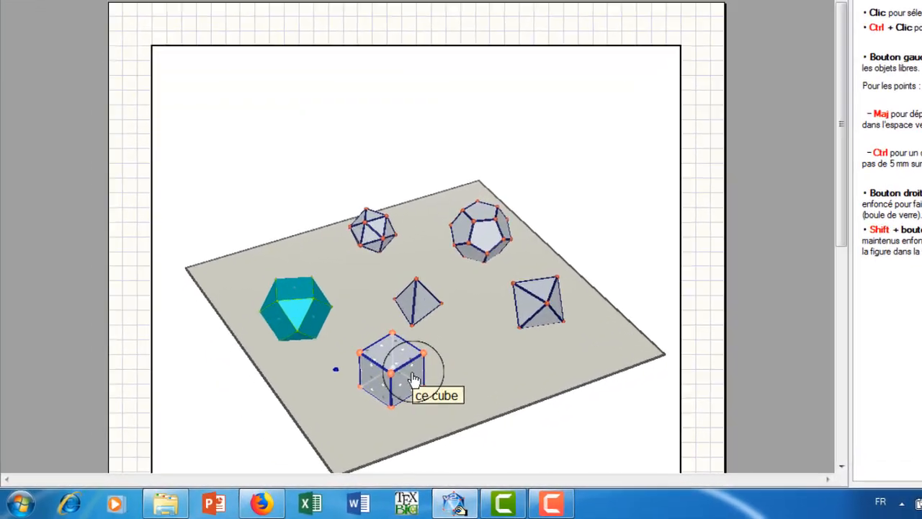
pyautogui.rightClick(359, 398)
pyautogui.moveTo(499, 78)
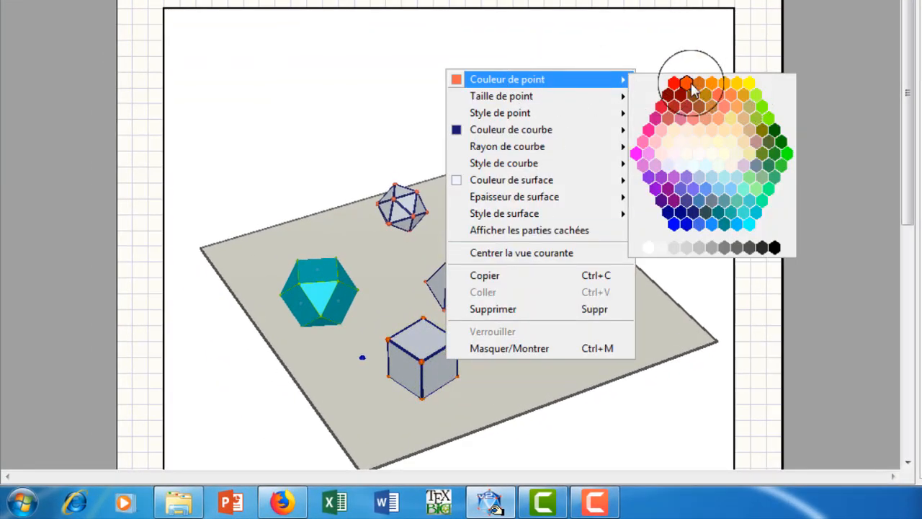
pyautogui.moveTo(585, 97)
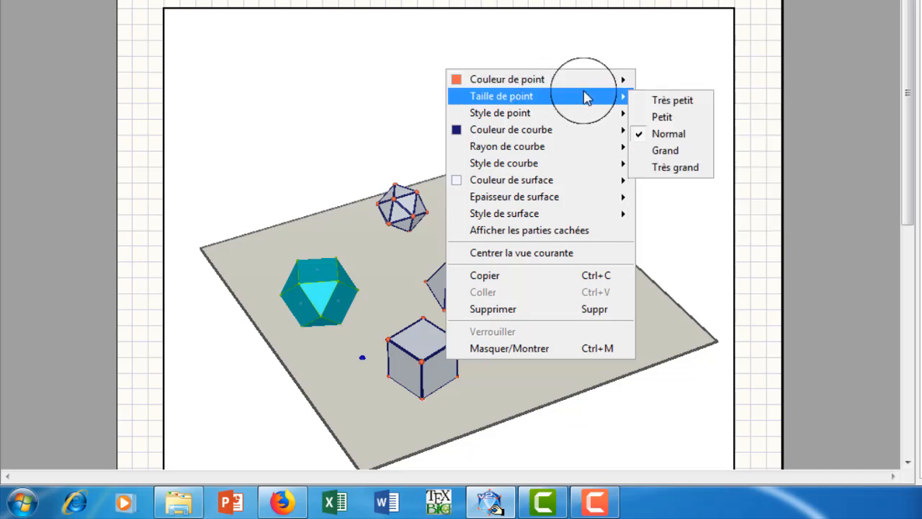
pyautogui.click(671, 101)
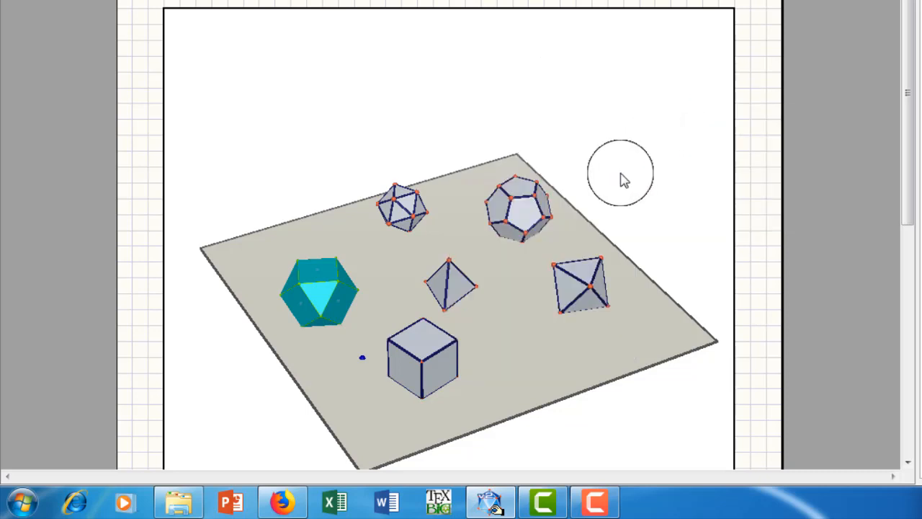
# Set the surface colour of the cube to yellow.
pyautogui.rightClick(429, 340)
pyautogui.moveTo(492, 160)
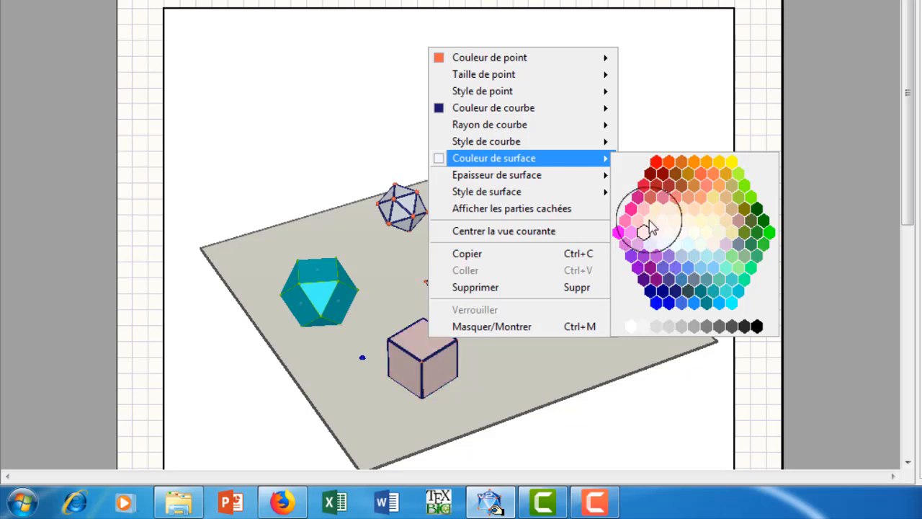
pyautogui.click(732, 162)
# Colour the yellow cube's edges near-black and set their curve radius to Très petit.
pyautogui.rightClick(429, 349)
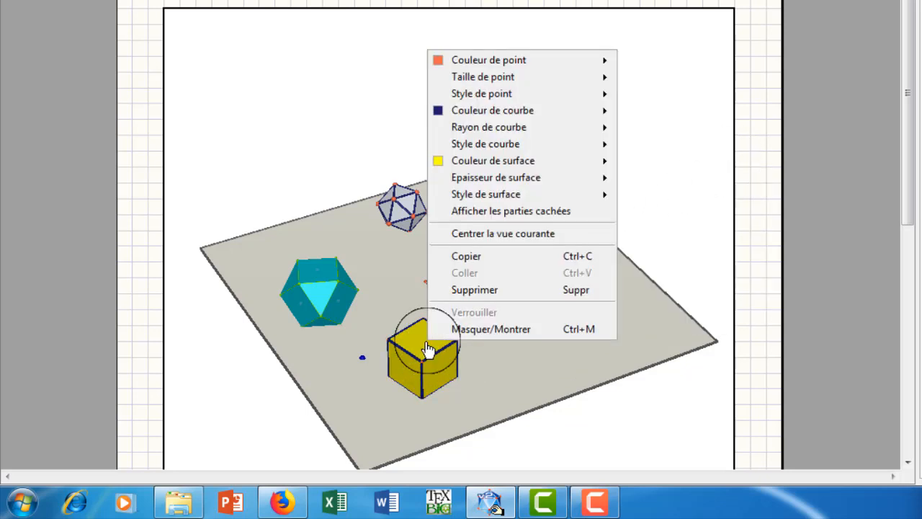
pyautogui.moveTo(494, 119)
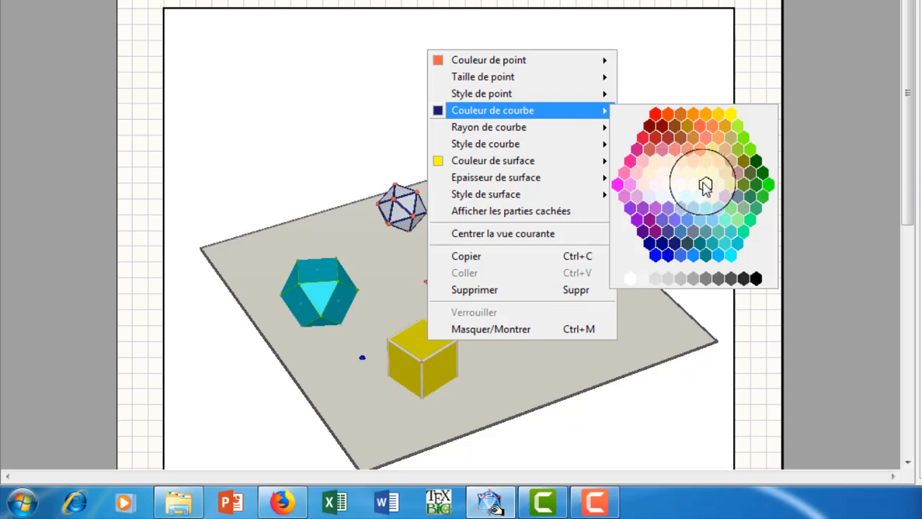
pyautogui.click(745, 281)
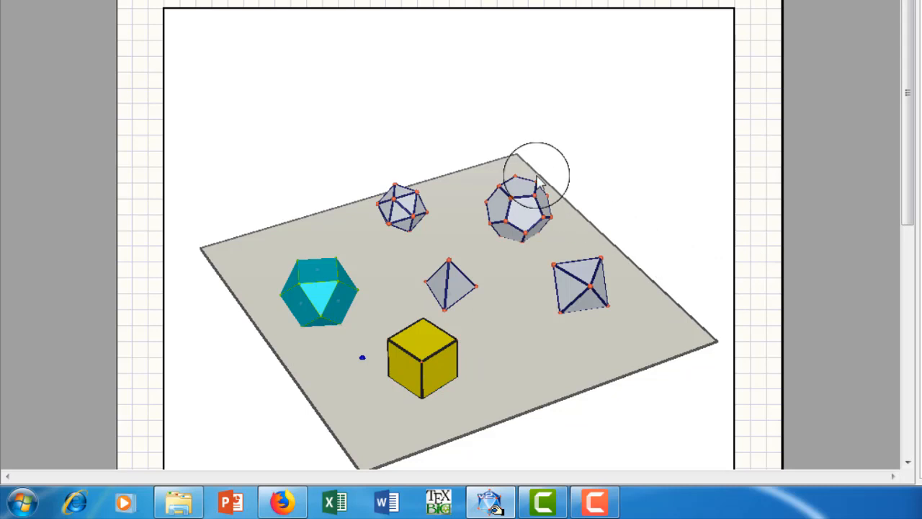
pyautogui.rightClick(429, 349)
pyautogui.moveTo(471, 135)
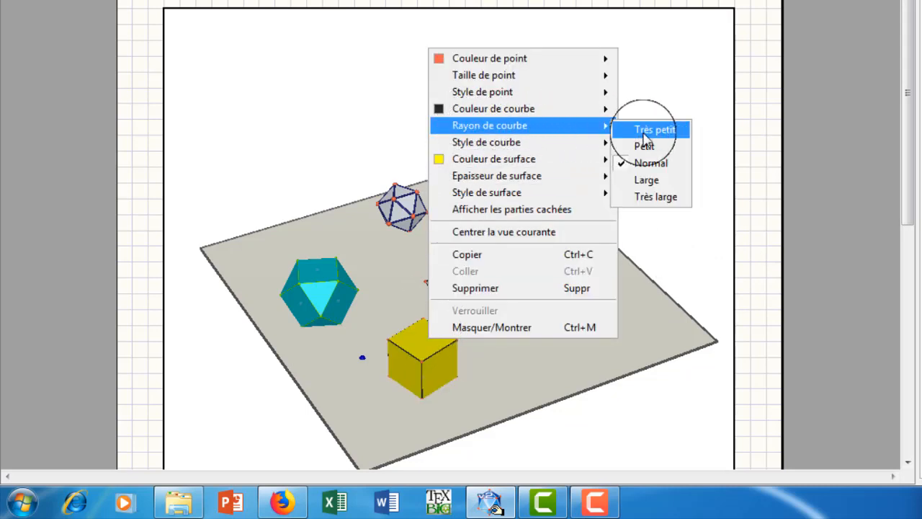
pyautogui.click(644, 135)
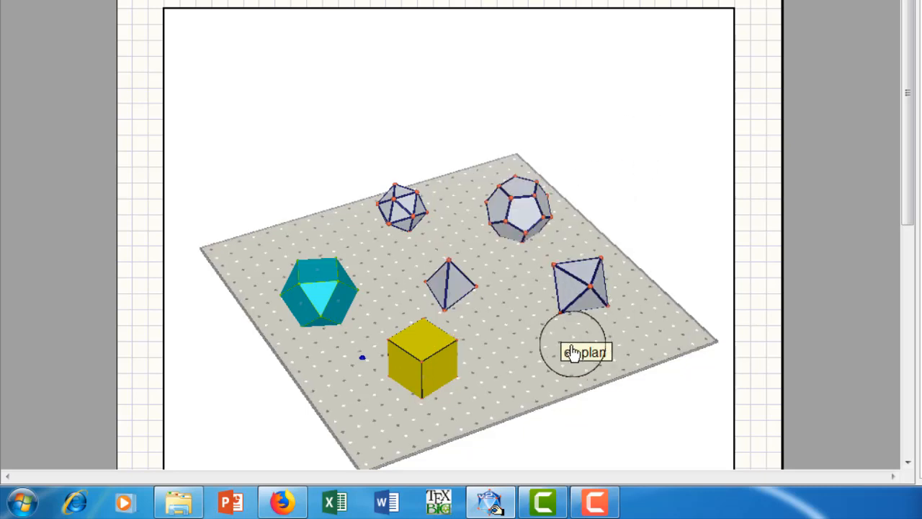
# Set the point colour of the regular octahedron to bright green.
pyautogui.moveTo(576, 346); pyautogui.dragTo(465, 353, button='right')
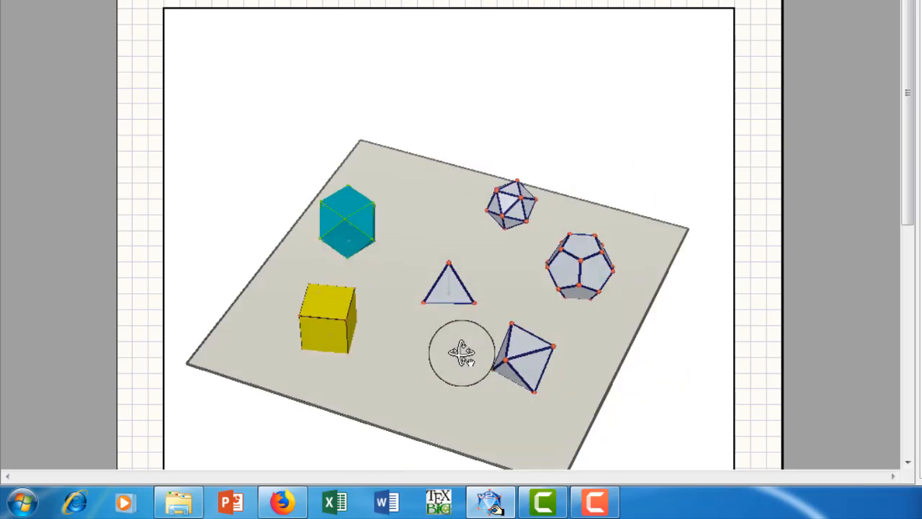
pyautogui.rightClick(525, 351)
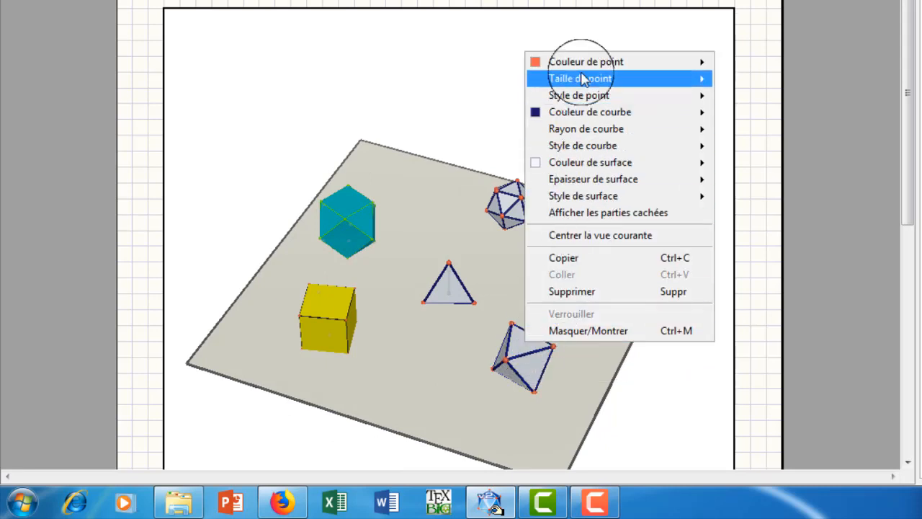
pyautogui.moveTo(582, 62)
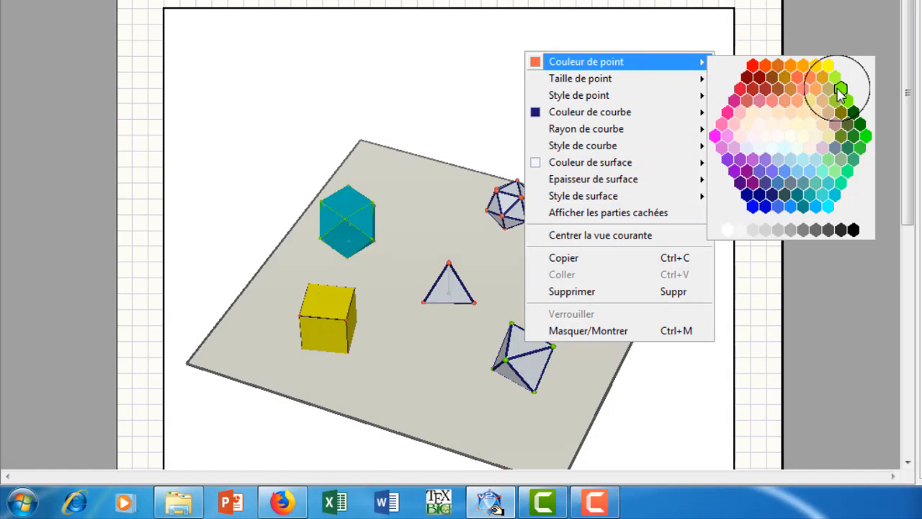
pyautogui.click(839, 90)
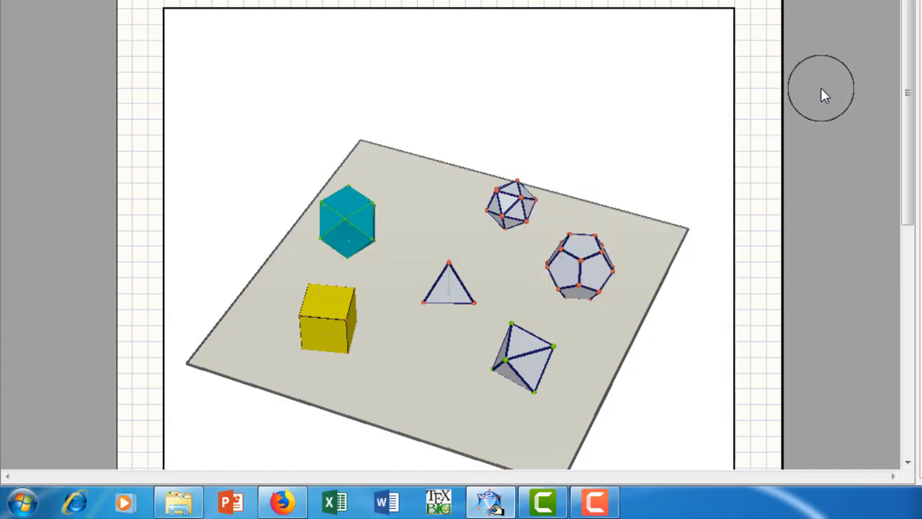
# Set the point size of the regular octahedron to Très petit.
pyautogui.rightClick(520, 351)
pyautogui.moveTo(555, 258)
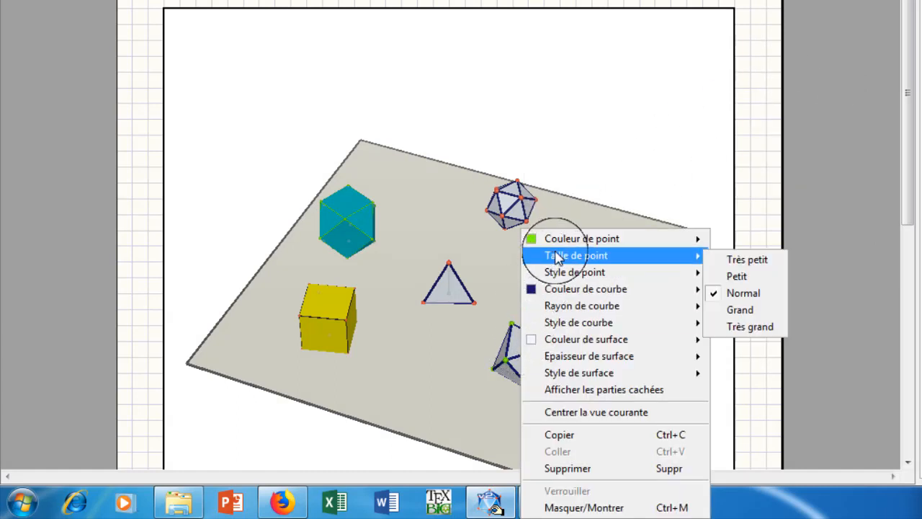
pyautogui.click(738, 261)
# Colour the regular octahedron's edges red and set their curve radius to Très petit.
pyautogui.rightClick(520, 350)
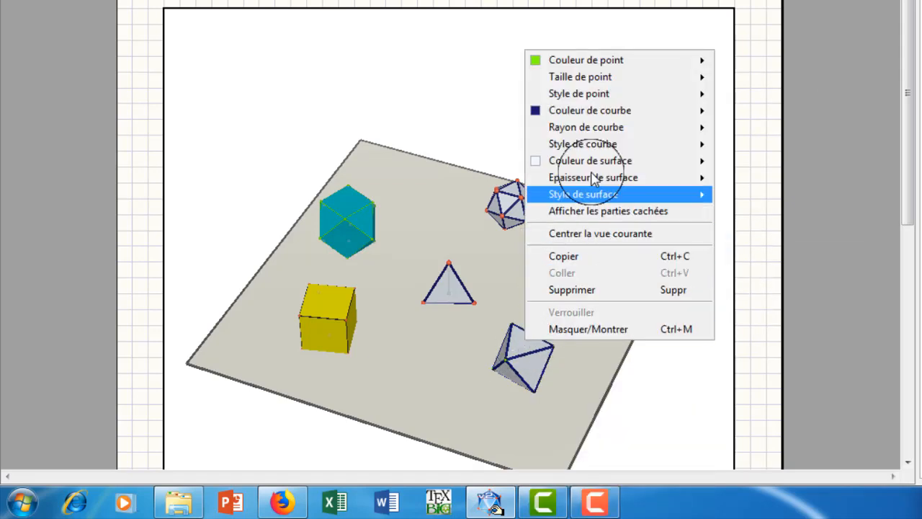
pyautogui.moveTo(588, 113)
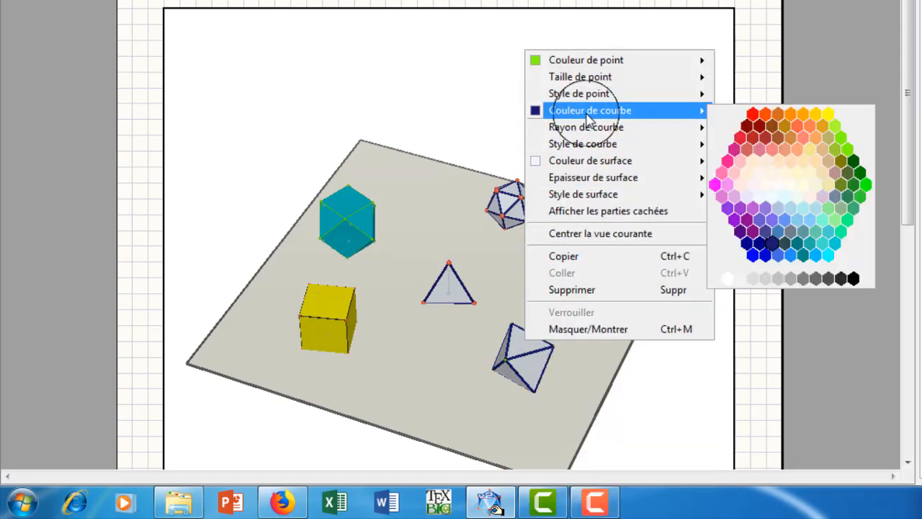
pyautogui.click(753, 115)
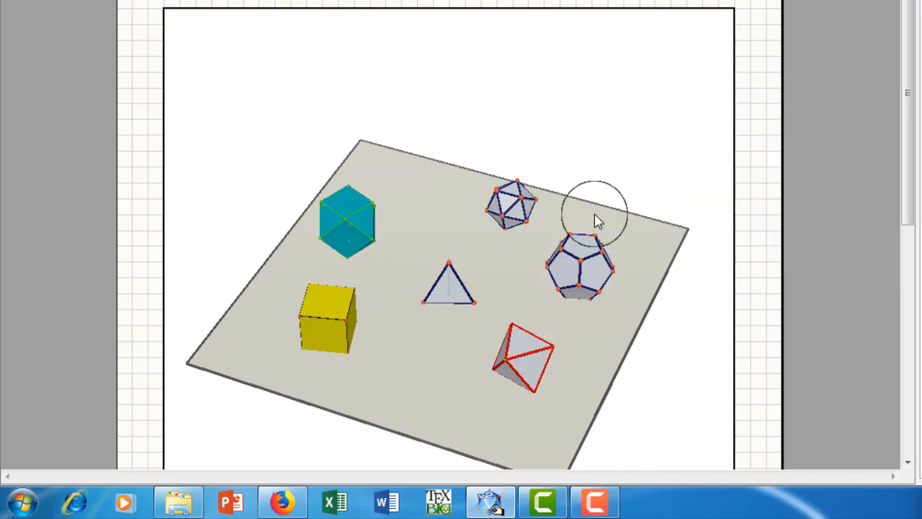
pyautogui.rightClick(520, 353)
pyautogui.moveTo(574, 127)
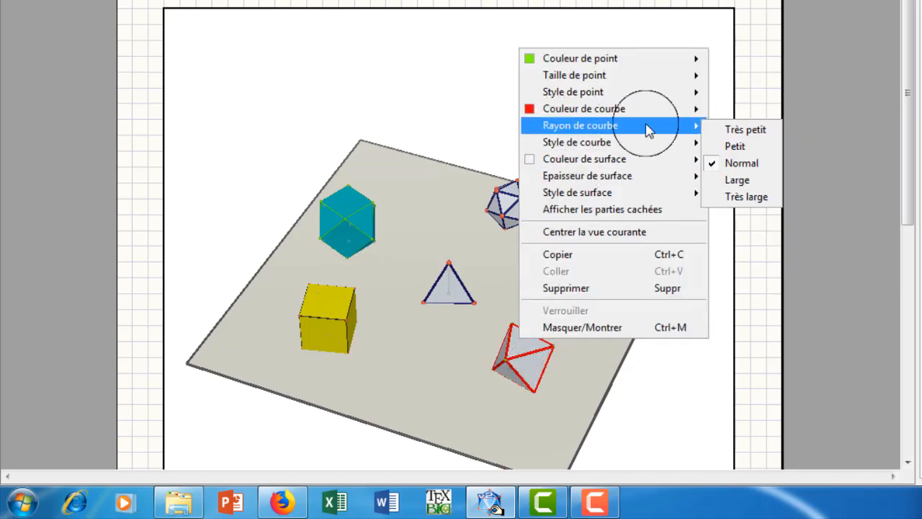
pyautogui.click(738, 132)
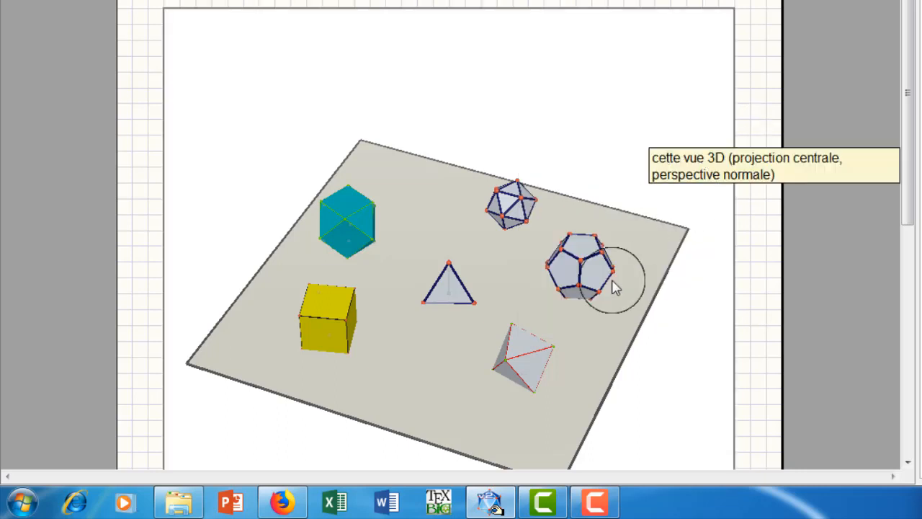
# Set the surface colour of the regular octahedron to dark olive.
pyautogui.rightClick(527, 338)
pyautogui.moveTo(652, 160)
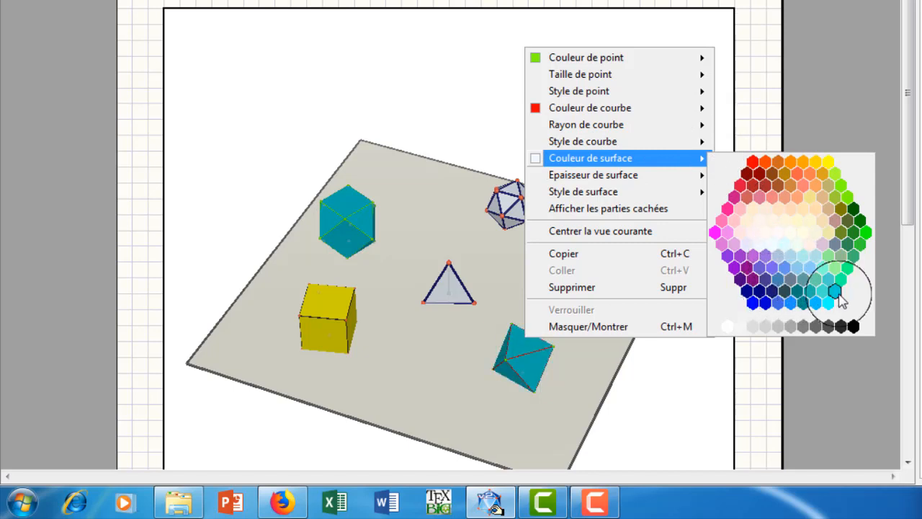
pyautogui.click(841, 209)
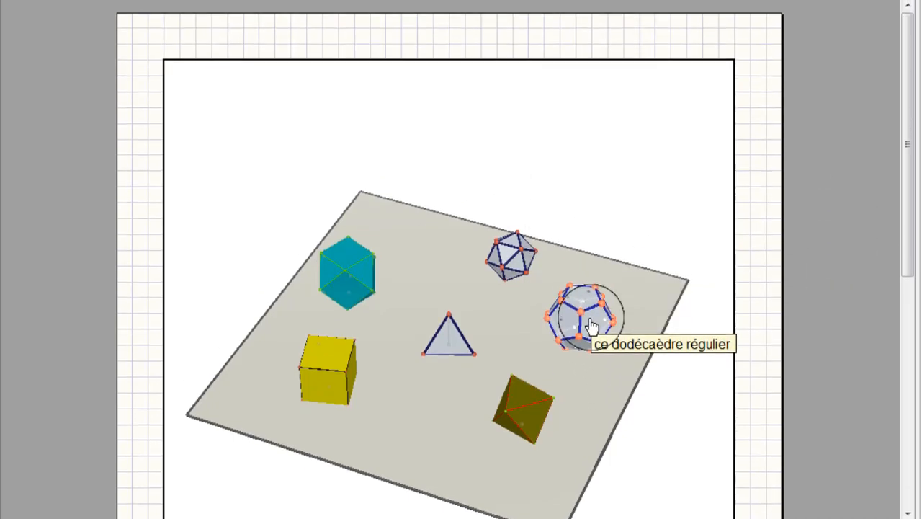
# Set the regular dodecahedron's point size to Très petit and its surface colour to red.
pyautogui.rightClick(591, 273)
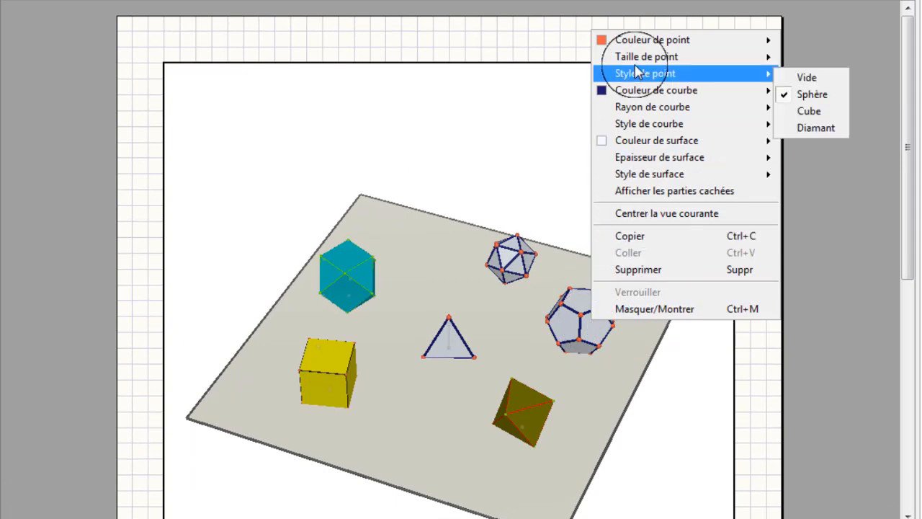
pyautogui.moveTo(637, 64)
pyautogui.click(805, 61)
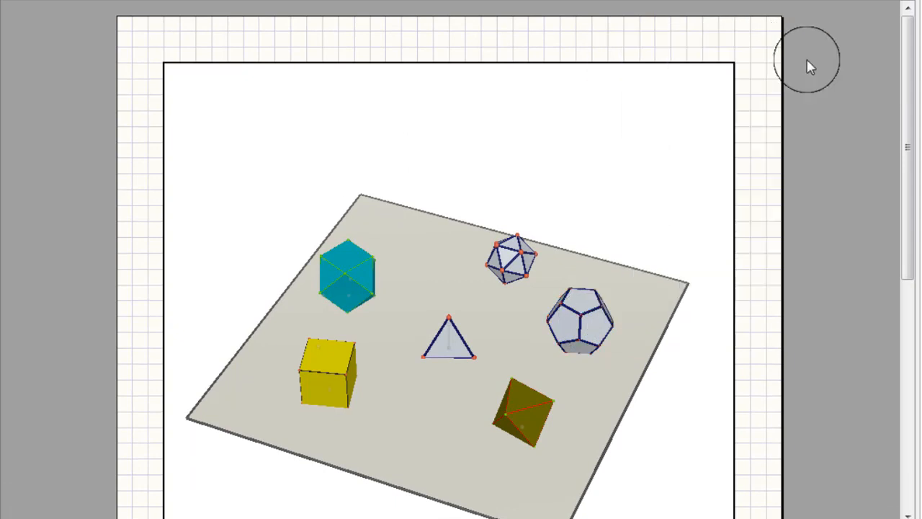
pyautogui.rightClick(589, 303)
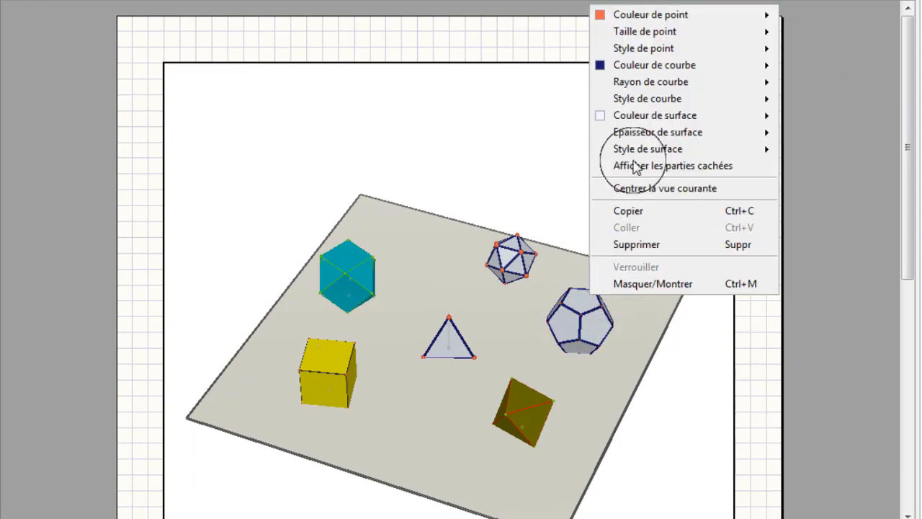
pyautogui.moveTo(649, 121)
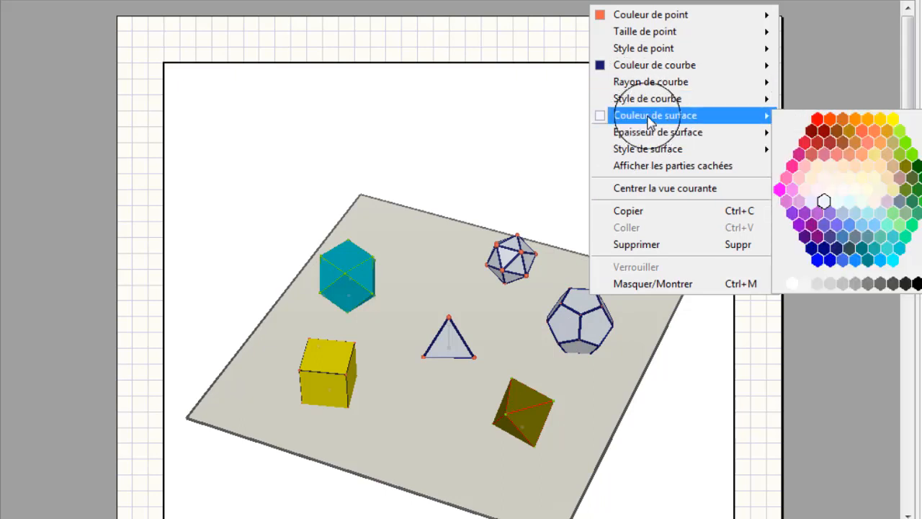
pyautogui.click(819, 121)
# Set the curve radius of the red dodecahedron's edges to Très petit.
pyautogui.rightClick(580, 305)
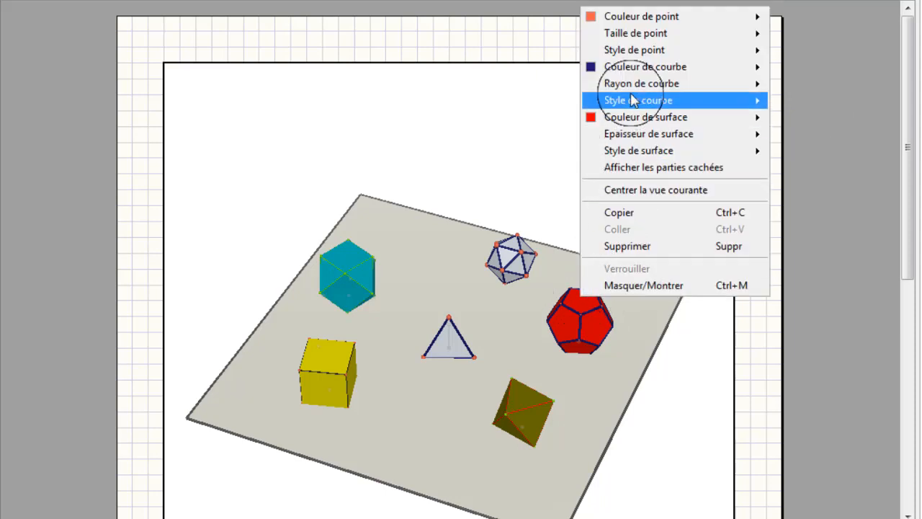
pyautogui.moveTo(669, 84)
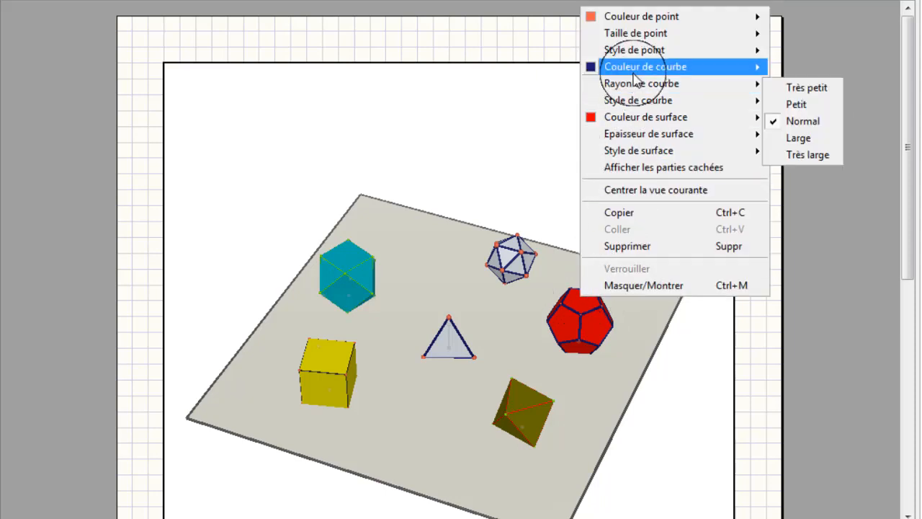
pyautogui.click(802, 90)
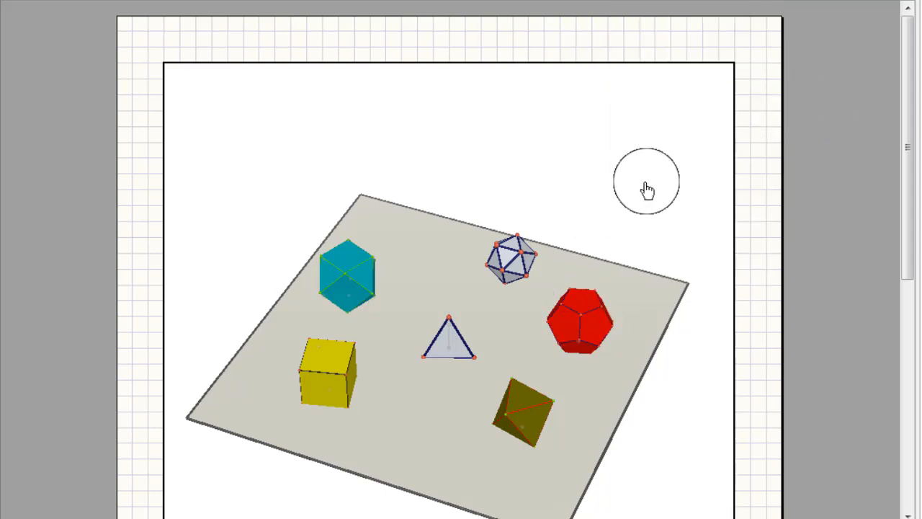
# Set the regular icosahedron's point size to Très petit and its point colour to pale cream.
pyautogui.moveTo(581, 249); pyautogui.dragTo(507, 310)
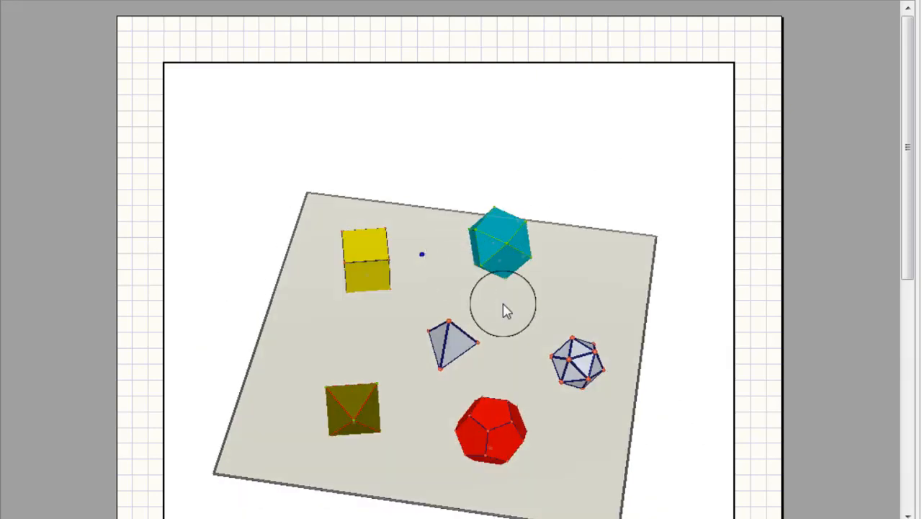
pyautogui.rightClick(576, 357)
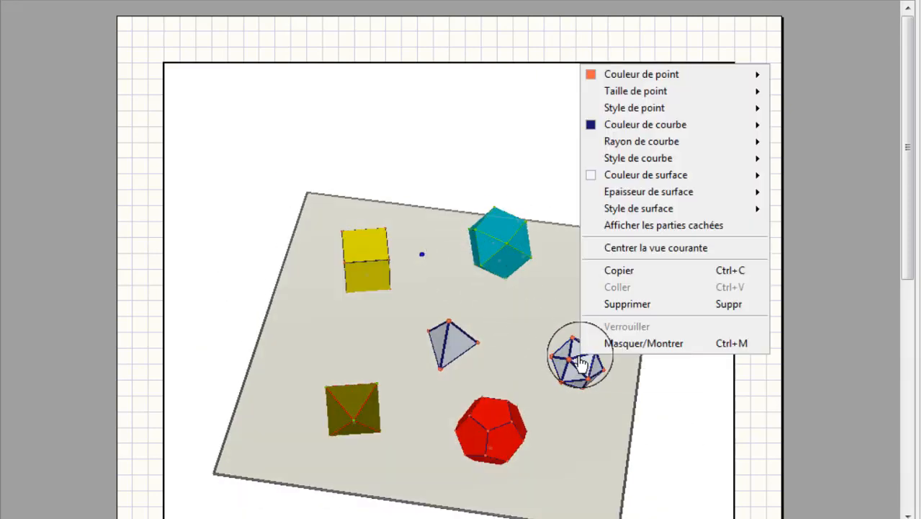
pyautogui.moveTo(673, 92)
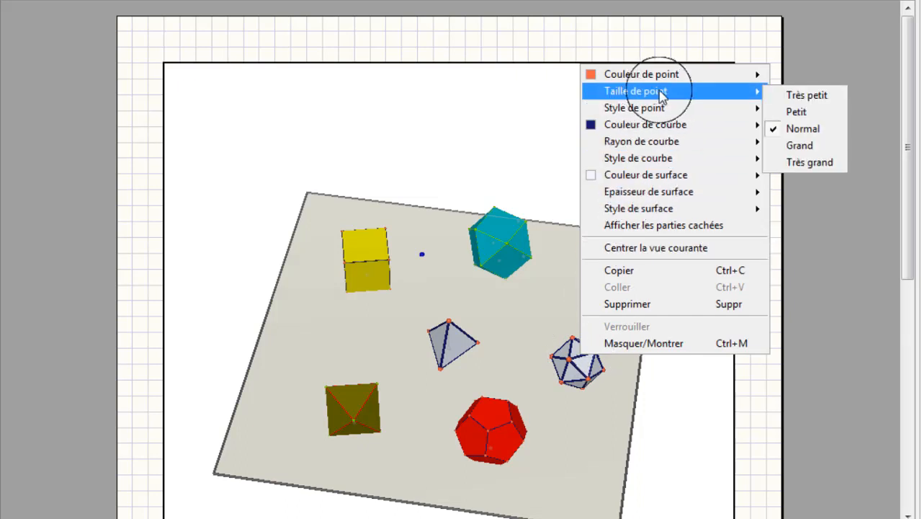
pyautogui.click(803, 100)
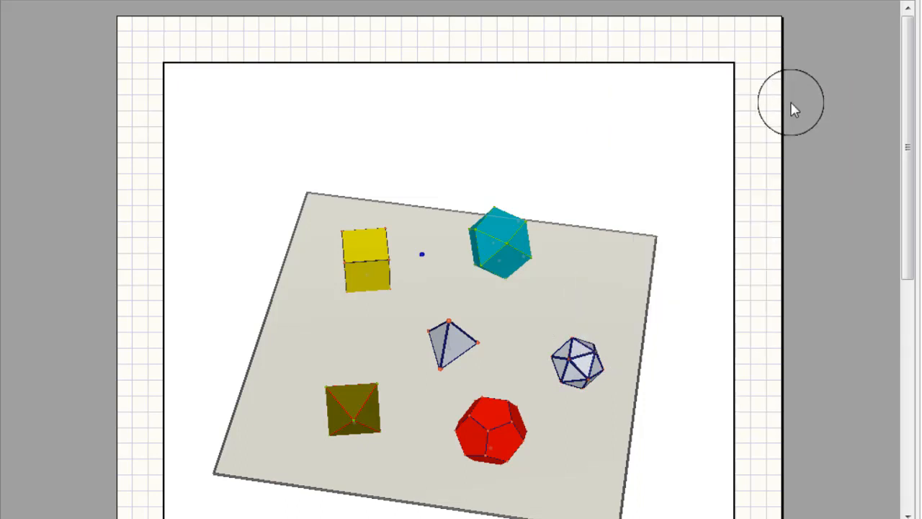
pyautogui.rightClick(583, 353)
pyautogui.moveTo(692, 72)
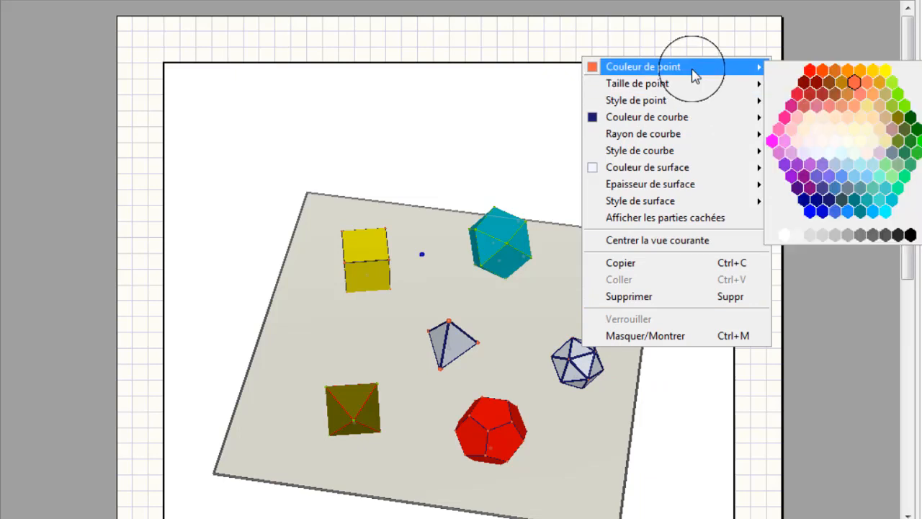
pyautogui.click(829, 131)
# Set the surface colour of the regular icosahedron to magenta.
pyautogui.rightClick(588, 365)
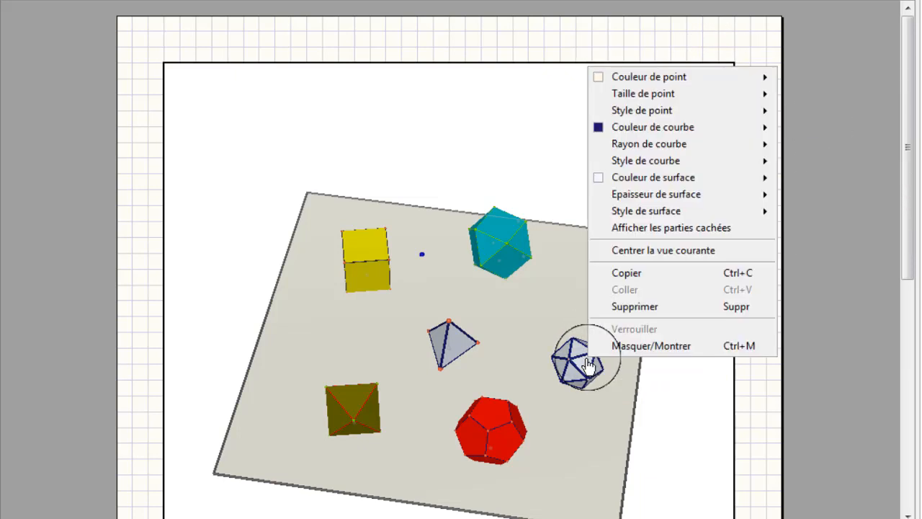
pyautogui.moveTo(626, 180)
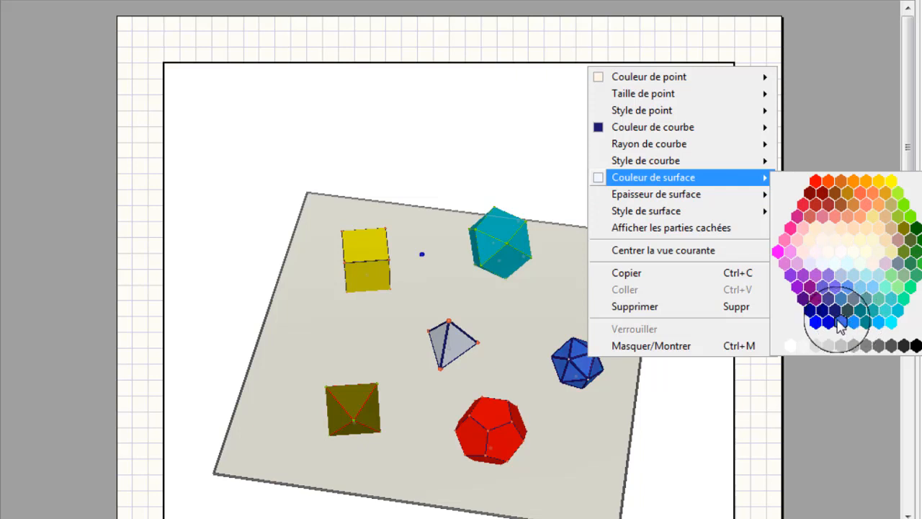
pyautogui.click(776, 251)
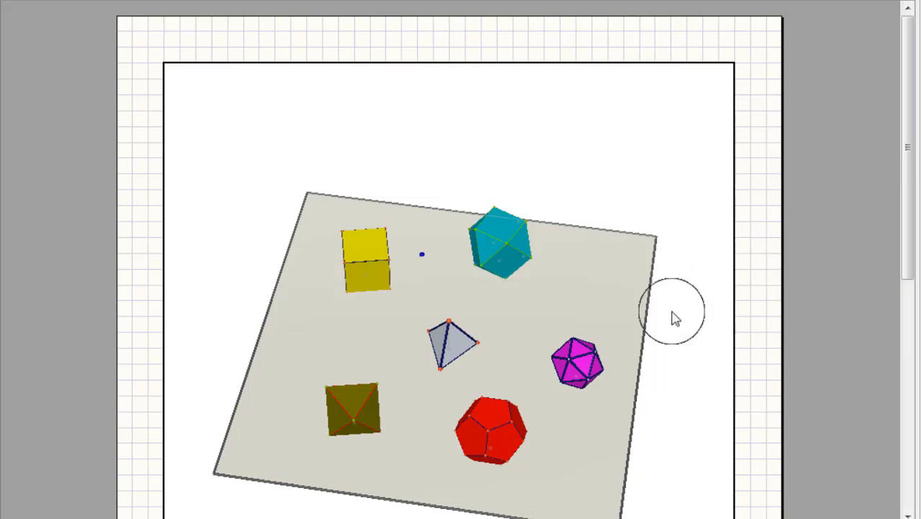
# Colour the magenta icosahedron's edges off-white and set their curve radius to Très petit.
pyautogui.rightClick(580, 359)
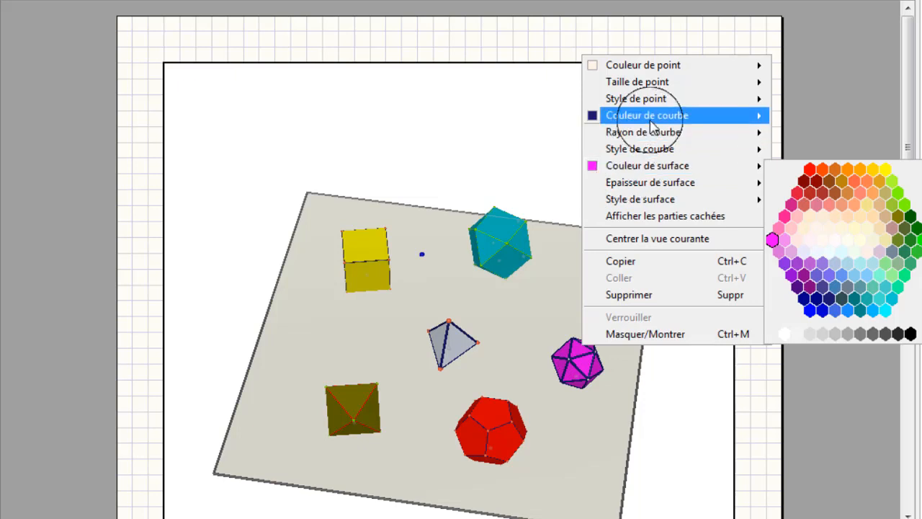
pyautogui.moveTo(652, 123)
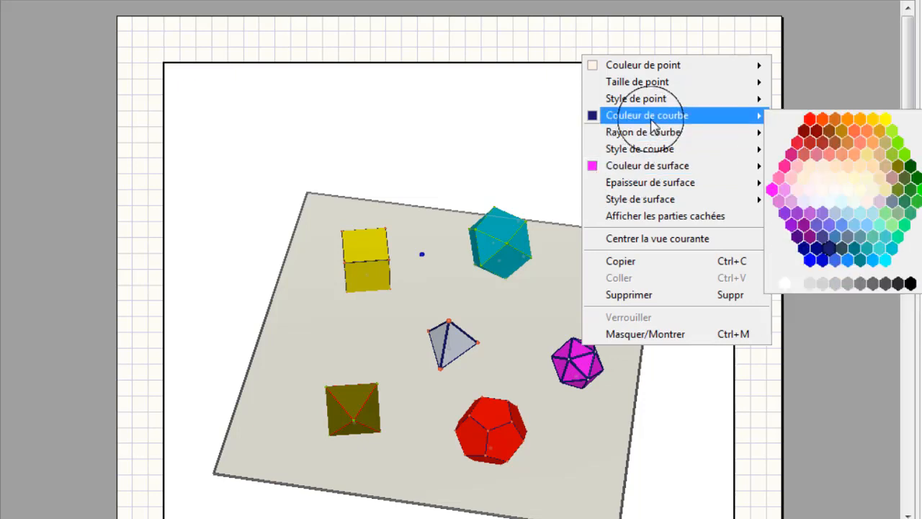
pyautogui.click(826, 187)
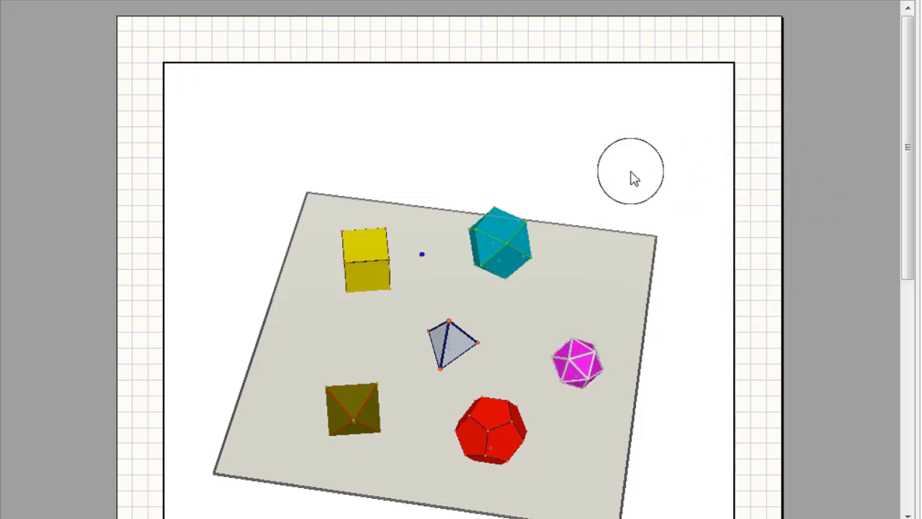
pyautogui.rightClick(585, 364)
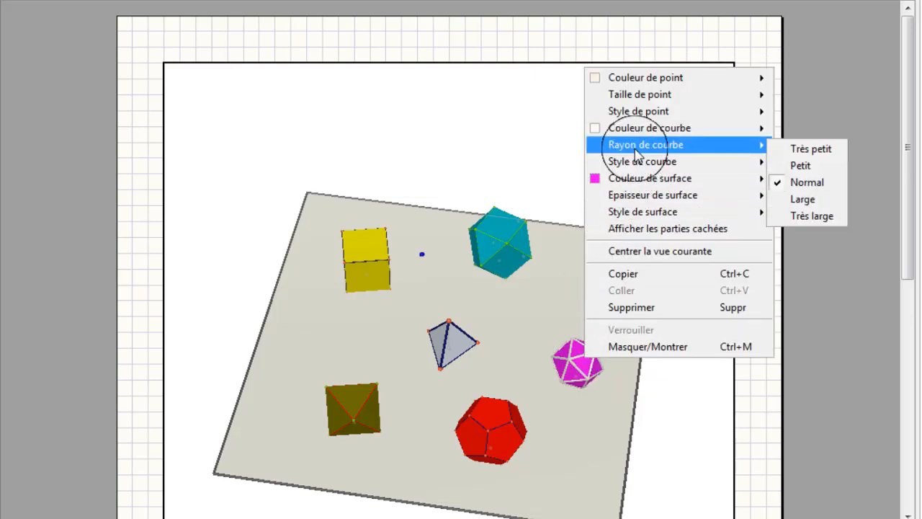
pyautogui.click(801, 148)
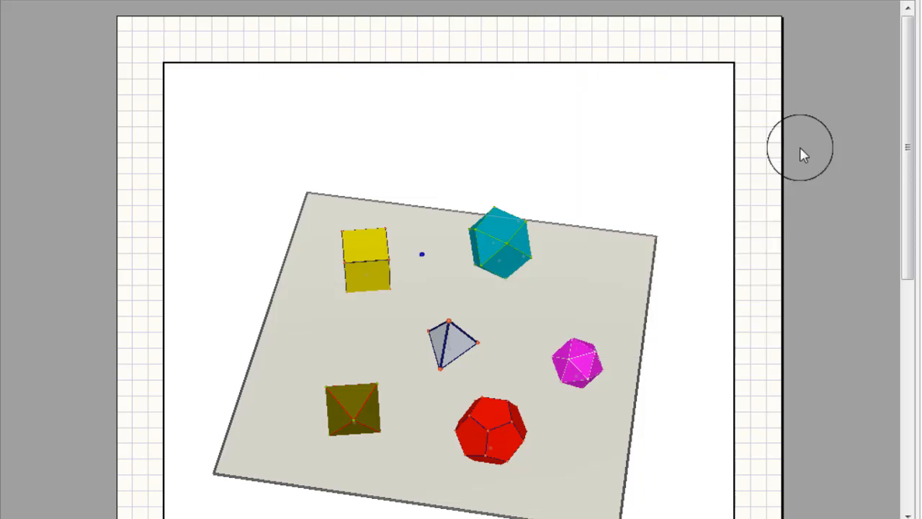
# Set the central tetrahedron's point size to Très petit and colour its edges light pink.
pyautogui.rightClick(457, 343)
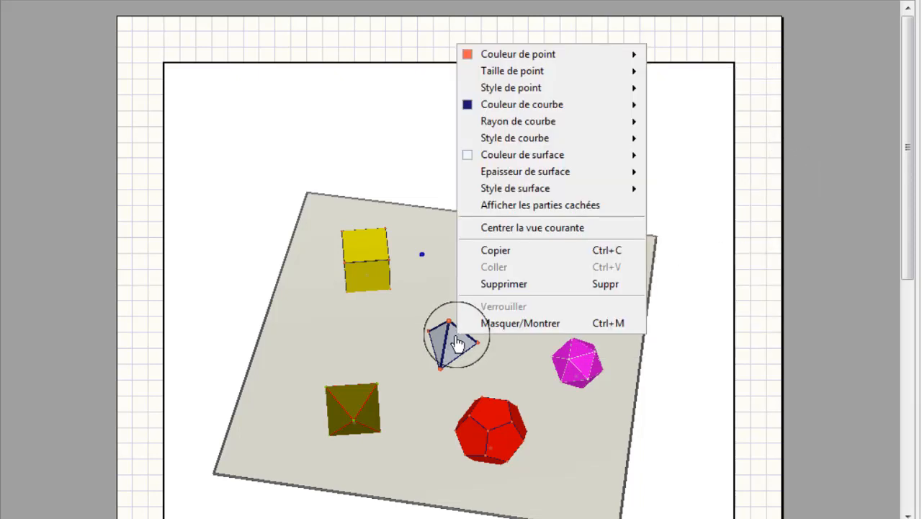
pyautogui.moveTo(534, 72)
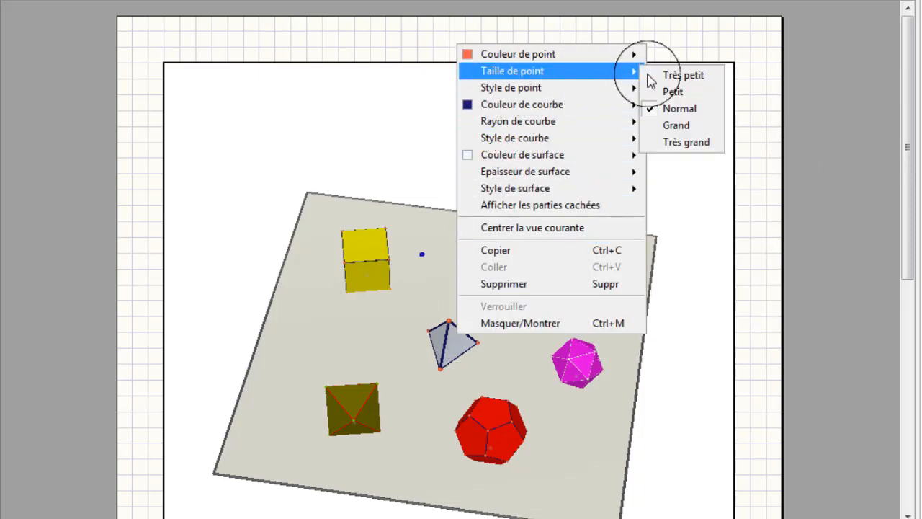
pyautogui.click(666, 70)
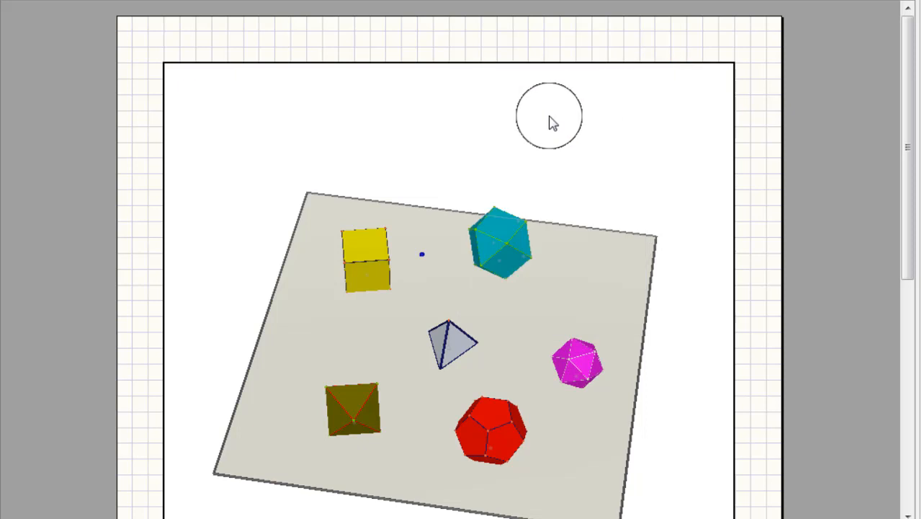
pyautogui.rightClick(455, 338)
pyautogui.moveTo(529, 114)
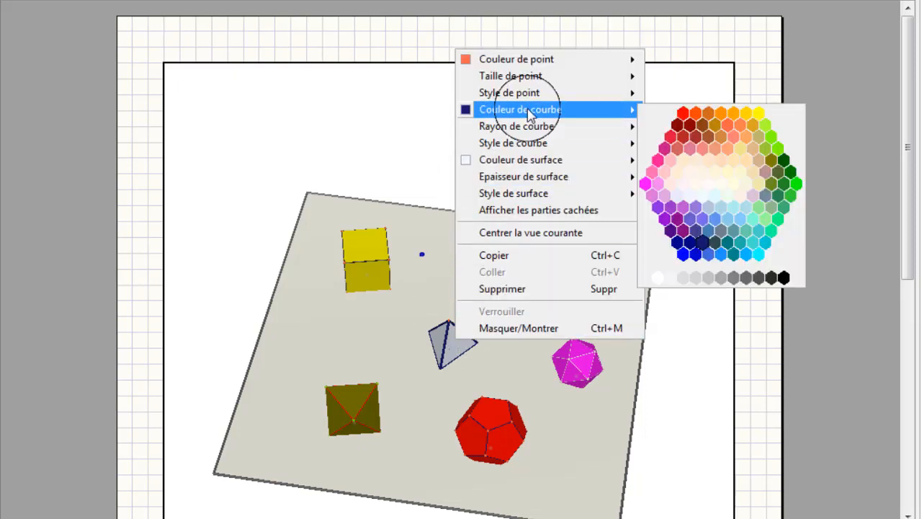
pyautogui.click(670, 164)
# Set the curve radius of the central regular tetrahedron to Très petit.
pyautogui.rightClick(451, 343)
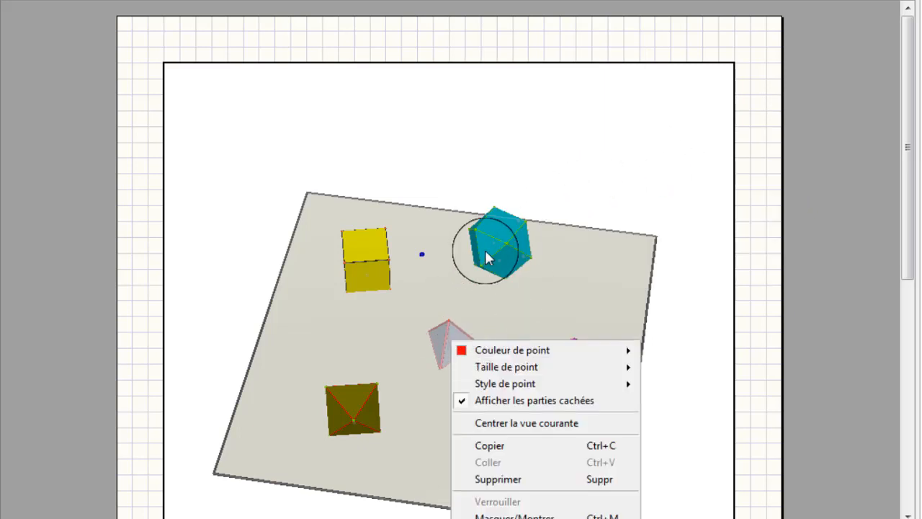
pyautogui.click(451, 339)
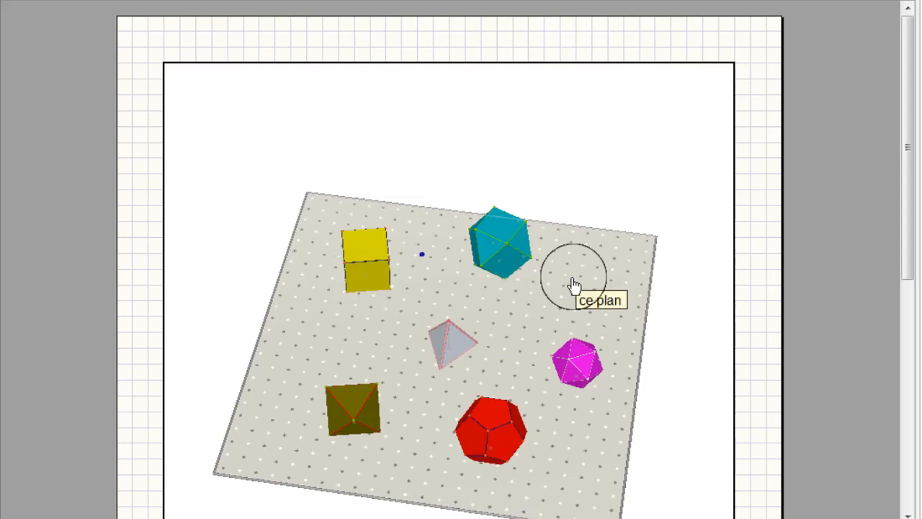
pyautogui.rightClick(458, 345)
pyautogui.moveTo(517, 123)
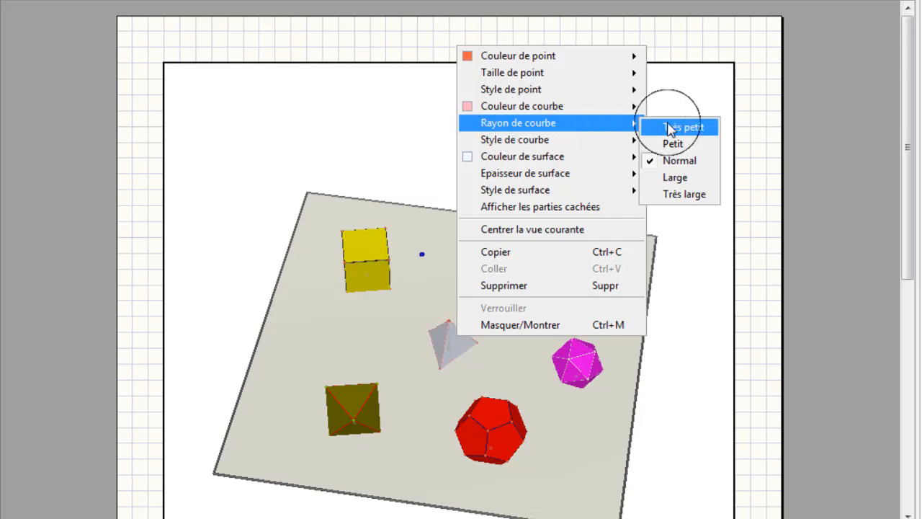
pyautogui.click(674, 128)
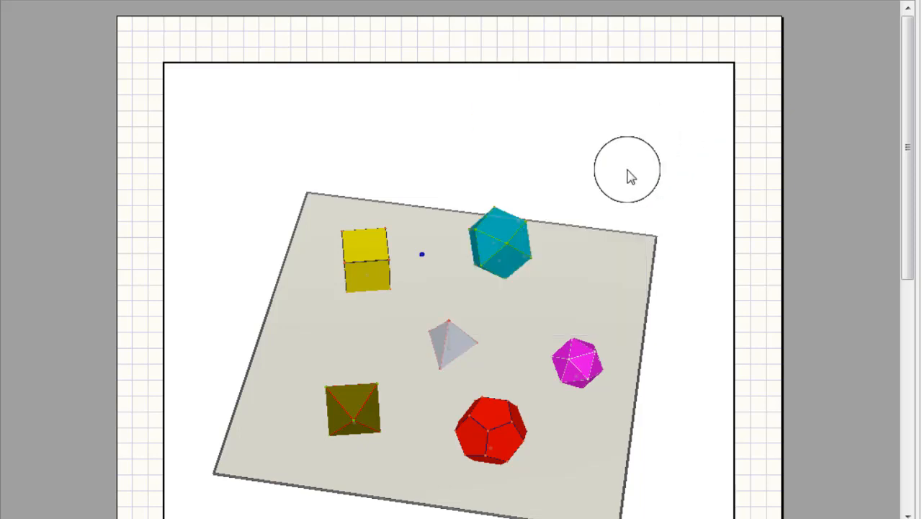
# Set the surface colour of the central regular tetrahedron to dark blue.
pyautogui.rightClick(458, 351)
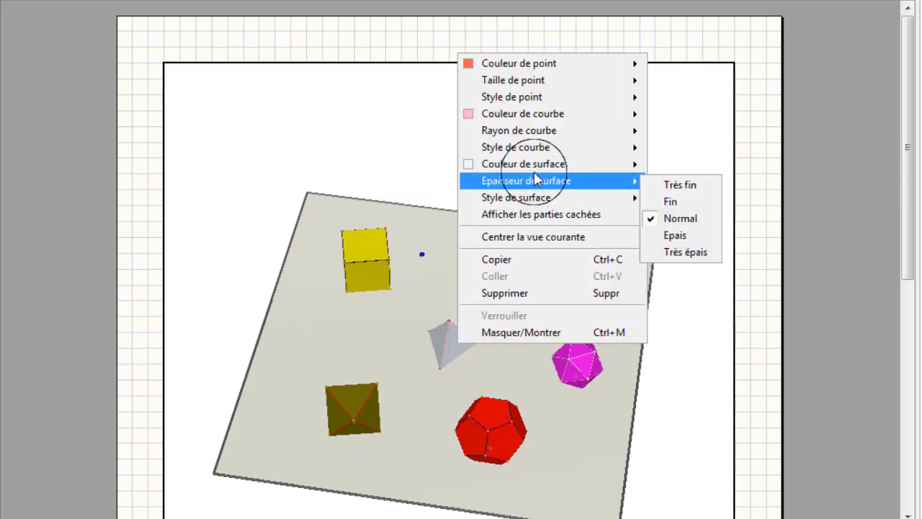
pyautogui.moveTo(538, 170)
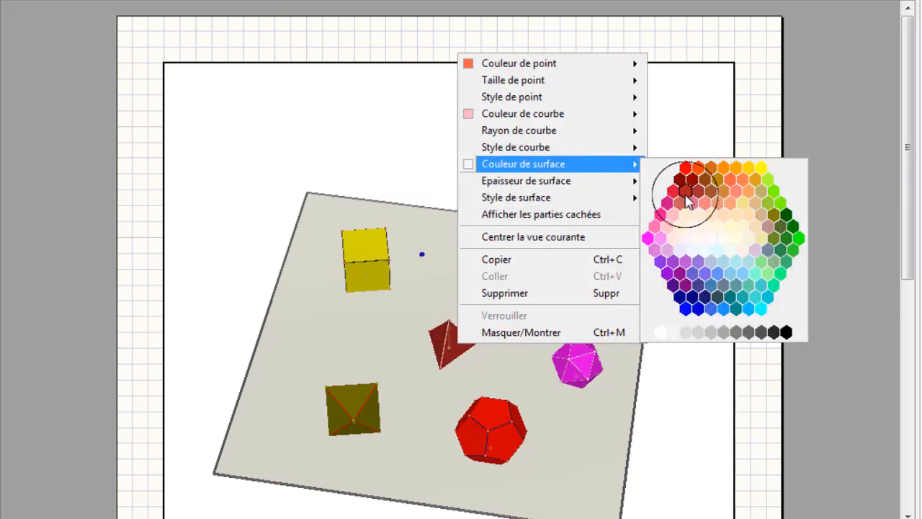
pyautogui.click(700, 315)
# Show the masked objects and enlarge the magenta icosahedron and the blue central tetrahedron.
pyautogui.moveTo(593, 291); pyautogui.dragTo(541, 239, button='right')
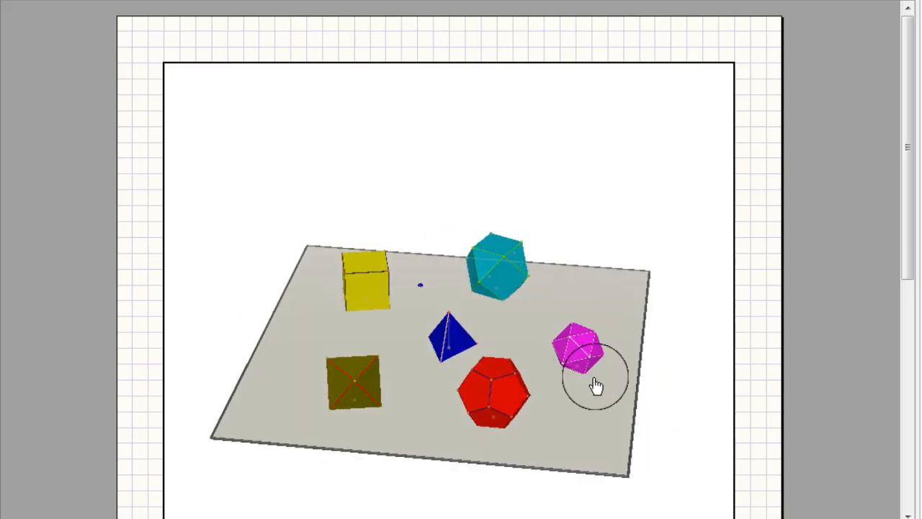
pyautogui.moveTo(595, 356); pyautogui.dragTo(590, 350, button='right')
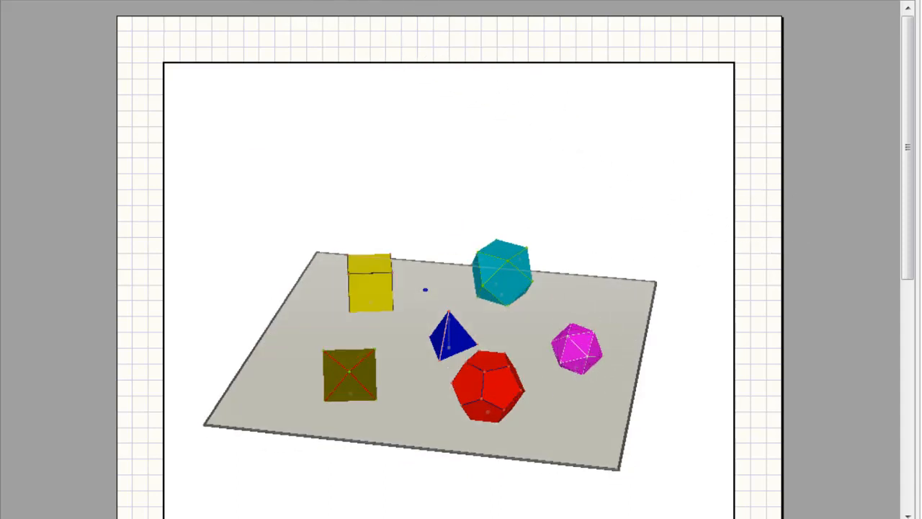
pyautogui.click(216, 0)
pyautogui.click(245, 7)
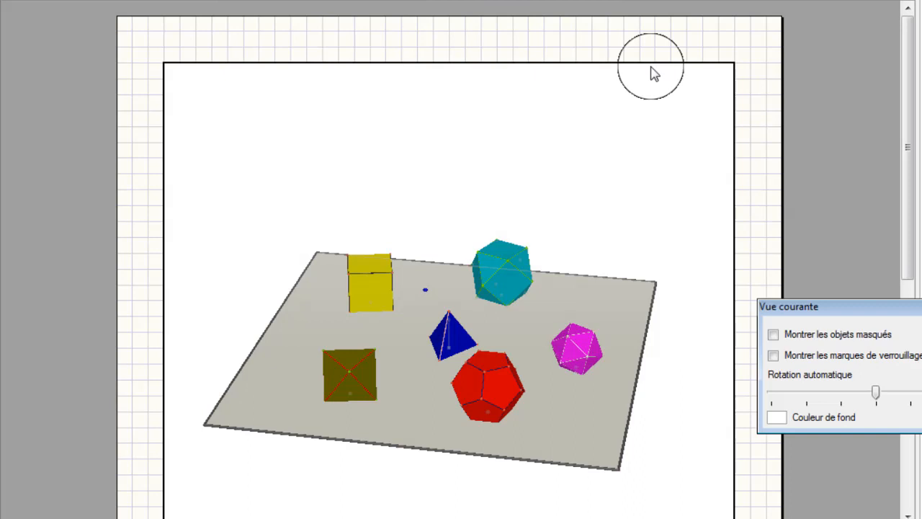
pyautogui.click(772, 335)
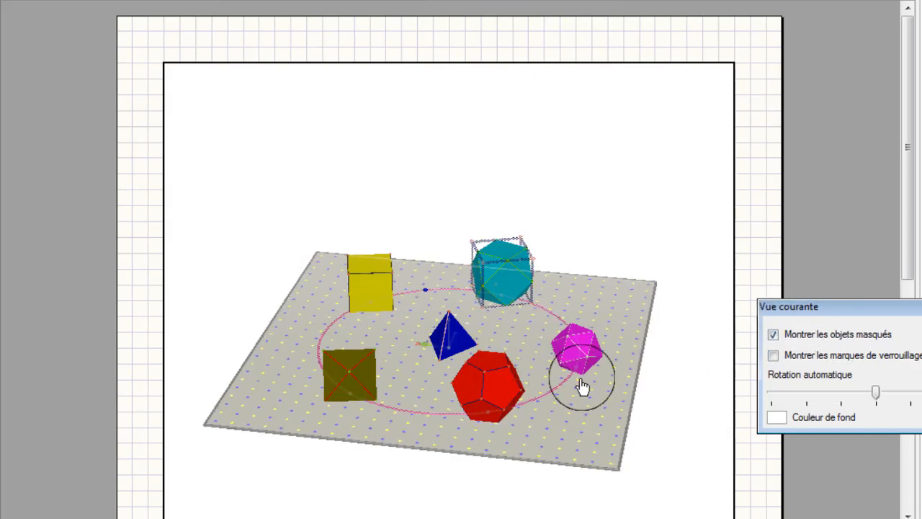
pyautogui.moveTo(584, 382)
pyautogui.mouseDown()
pyautogui.moveTo(587, 374)
pyautogui.moveTo(578, 378)
pyautogui.mouseUp()
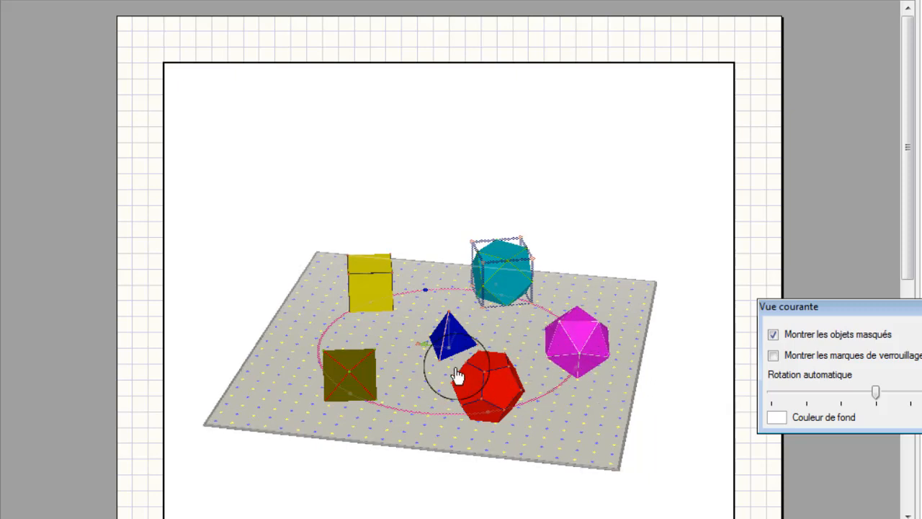
pyautogui.moveTo(439, 371); pyautogui.dragTo(446, 365)
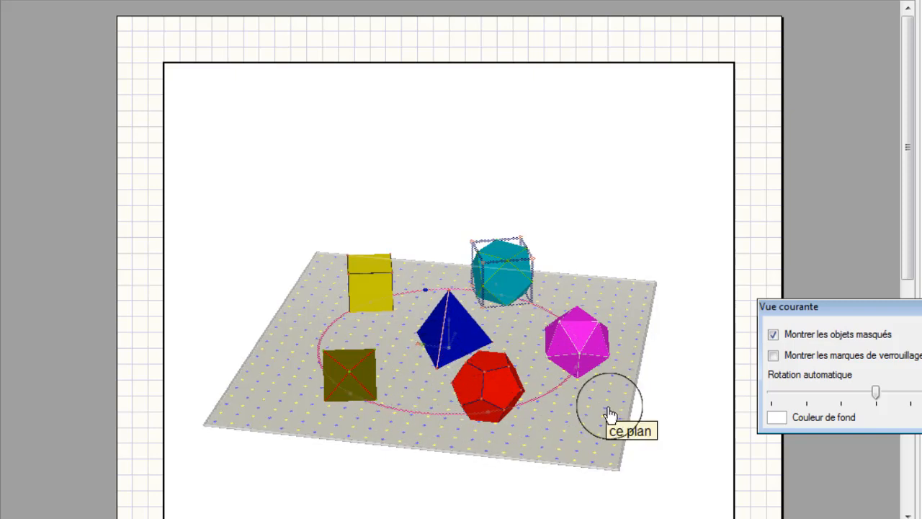
# Turn off the display of masked objects, and hide the base plane and the blue point near the yellow cube.
pyautogui.moveTo(551, 415); pyautogui.dragTo(511, 425, button='right')
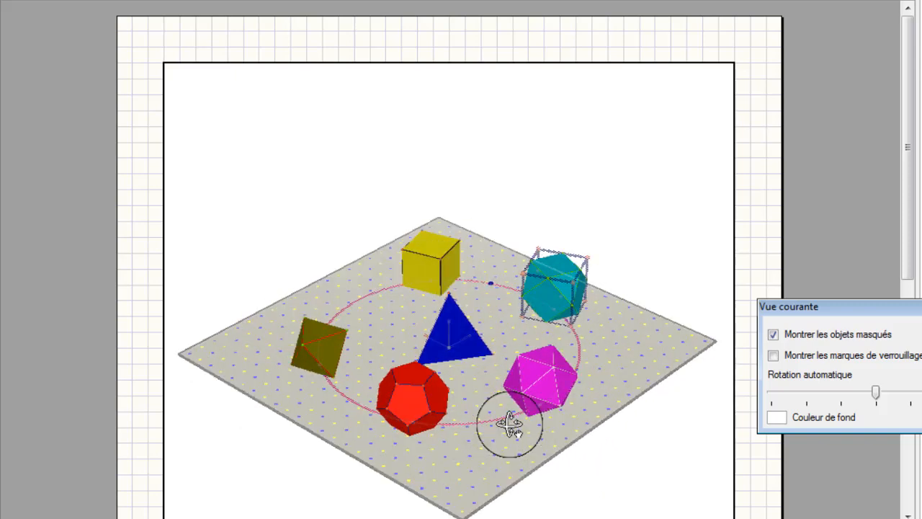
pyautogui.click(773, 335)
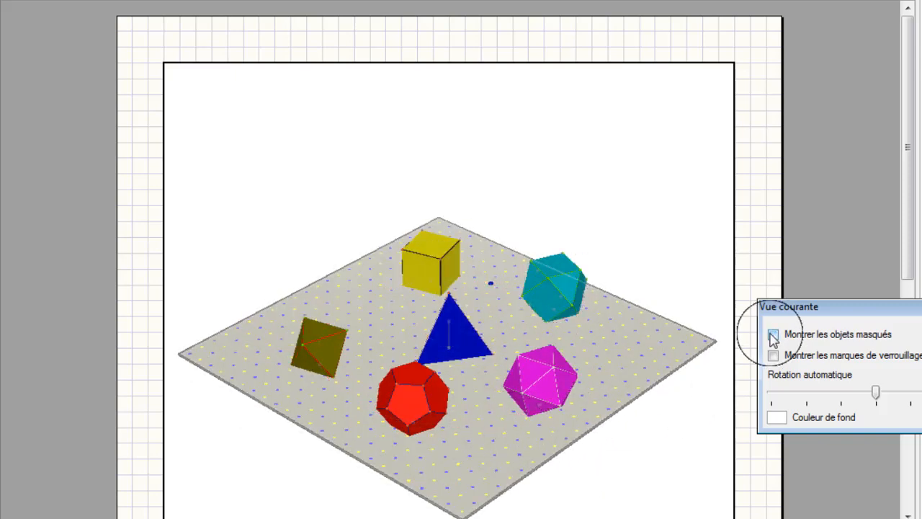
pyautogui.rightClick(628, 330)
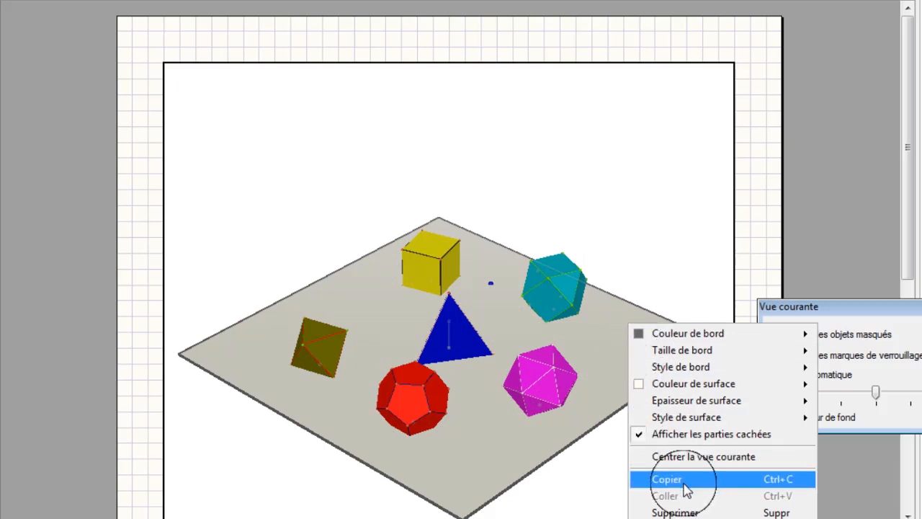
pyautogui.rightClick(489, 284)
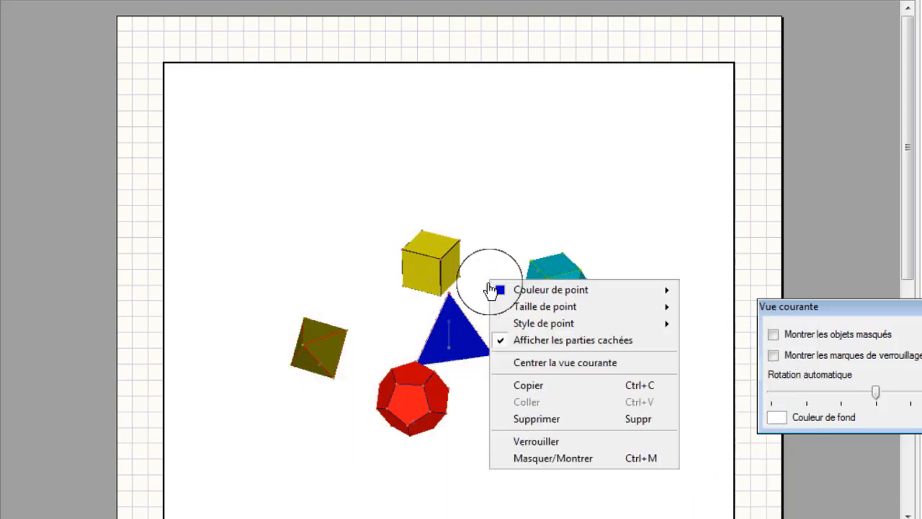
pyautogui.click(561, 458)
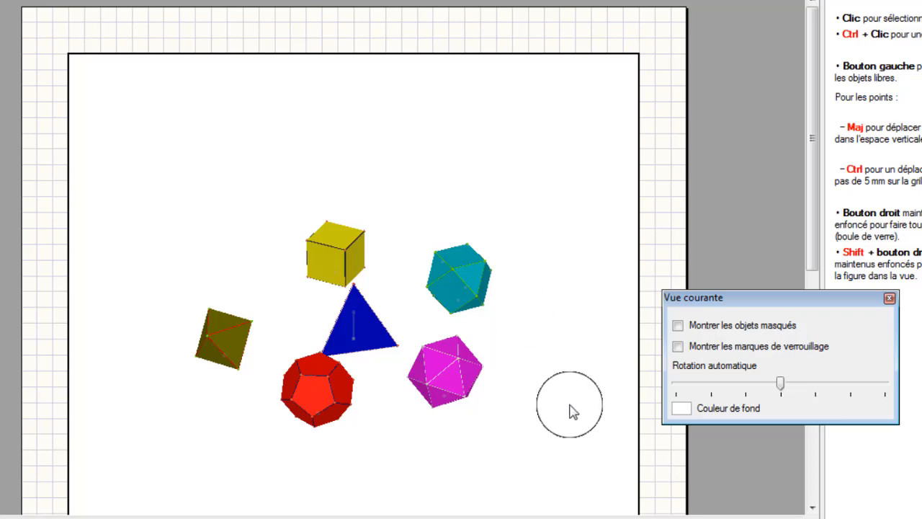
# Set the view's background colour to dark grey and start automatic rotation at two notches below the slider's centre.
pyautogui.click(681, 409)
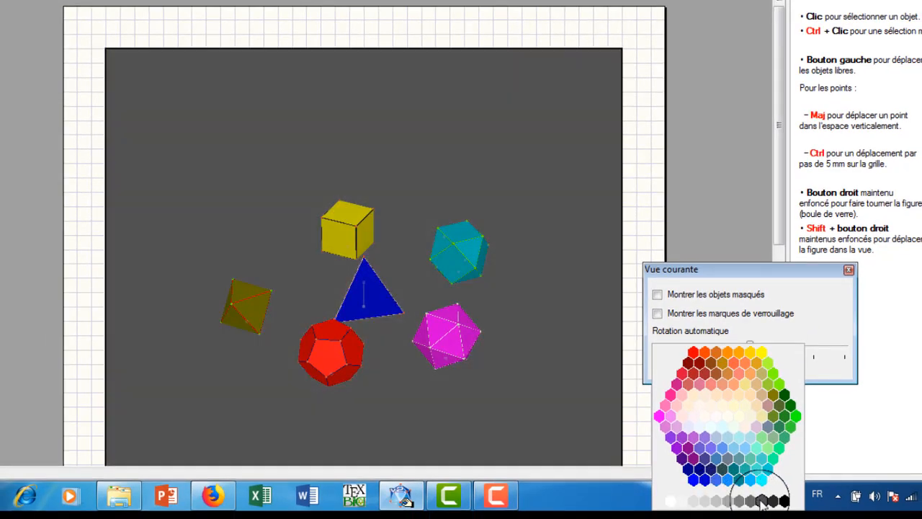
pyautogui.click(762, 501)
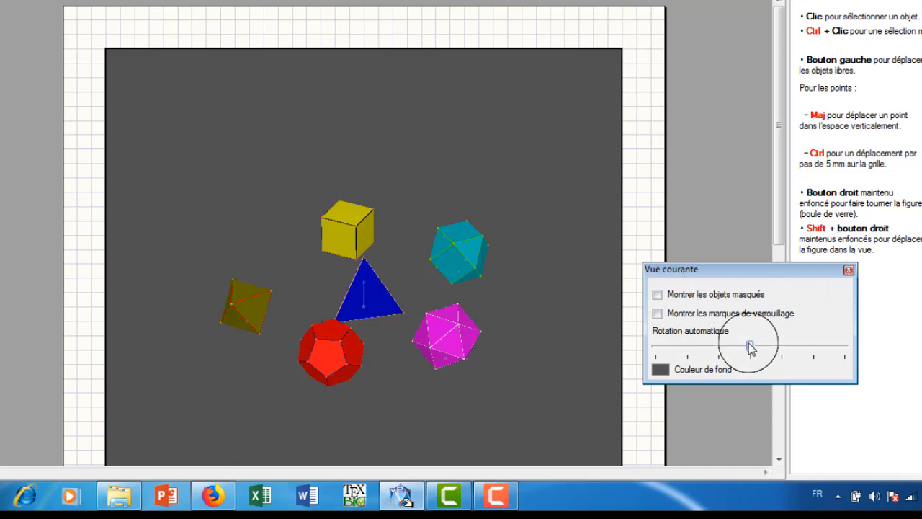
pyautogui.moveTo(752, 348); pyautogui.dragTo(690, 348)
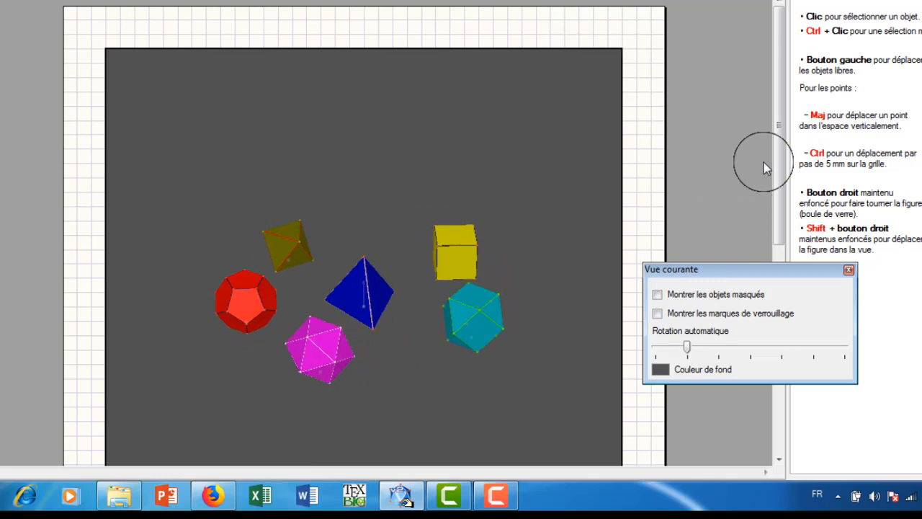
pyautogui.moveTo(778, 164); pyautogui.dragTo(775, 214)
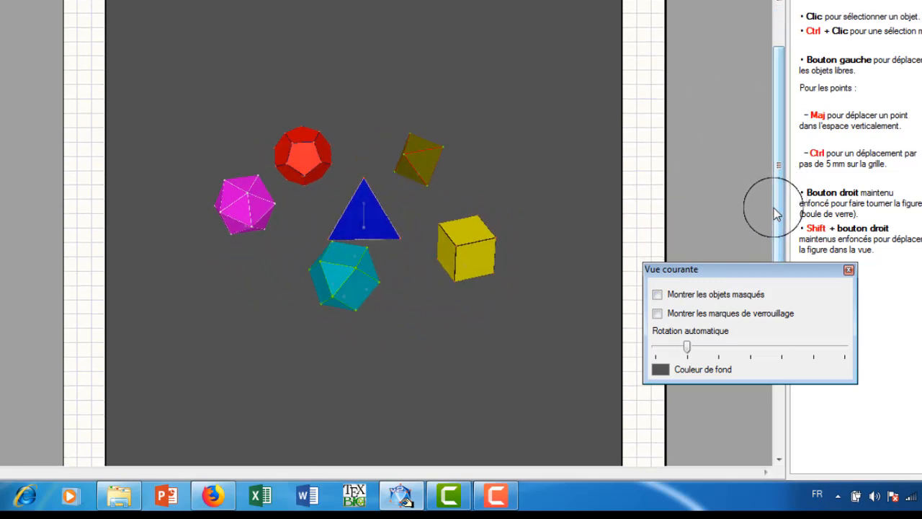